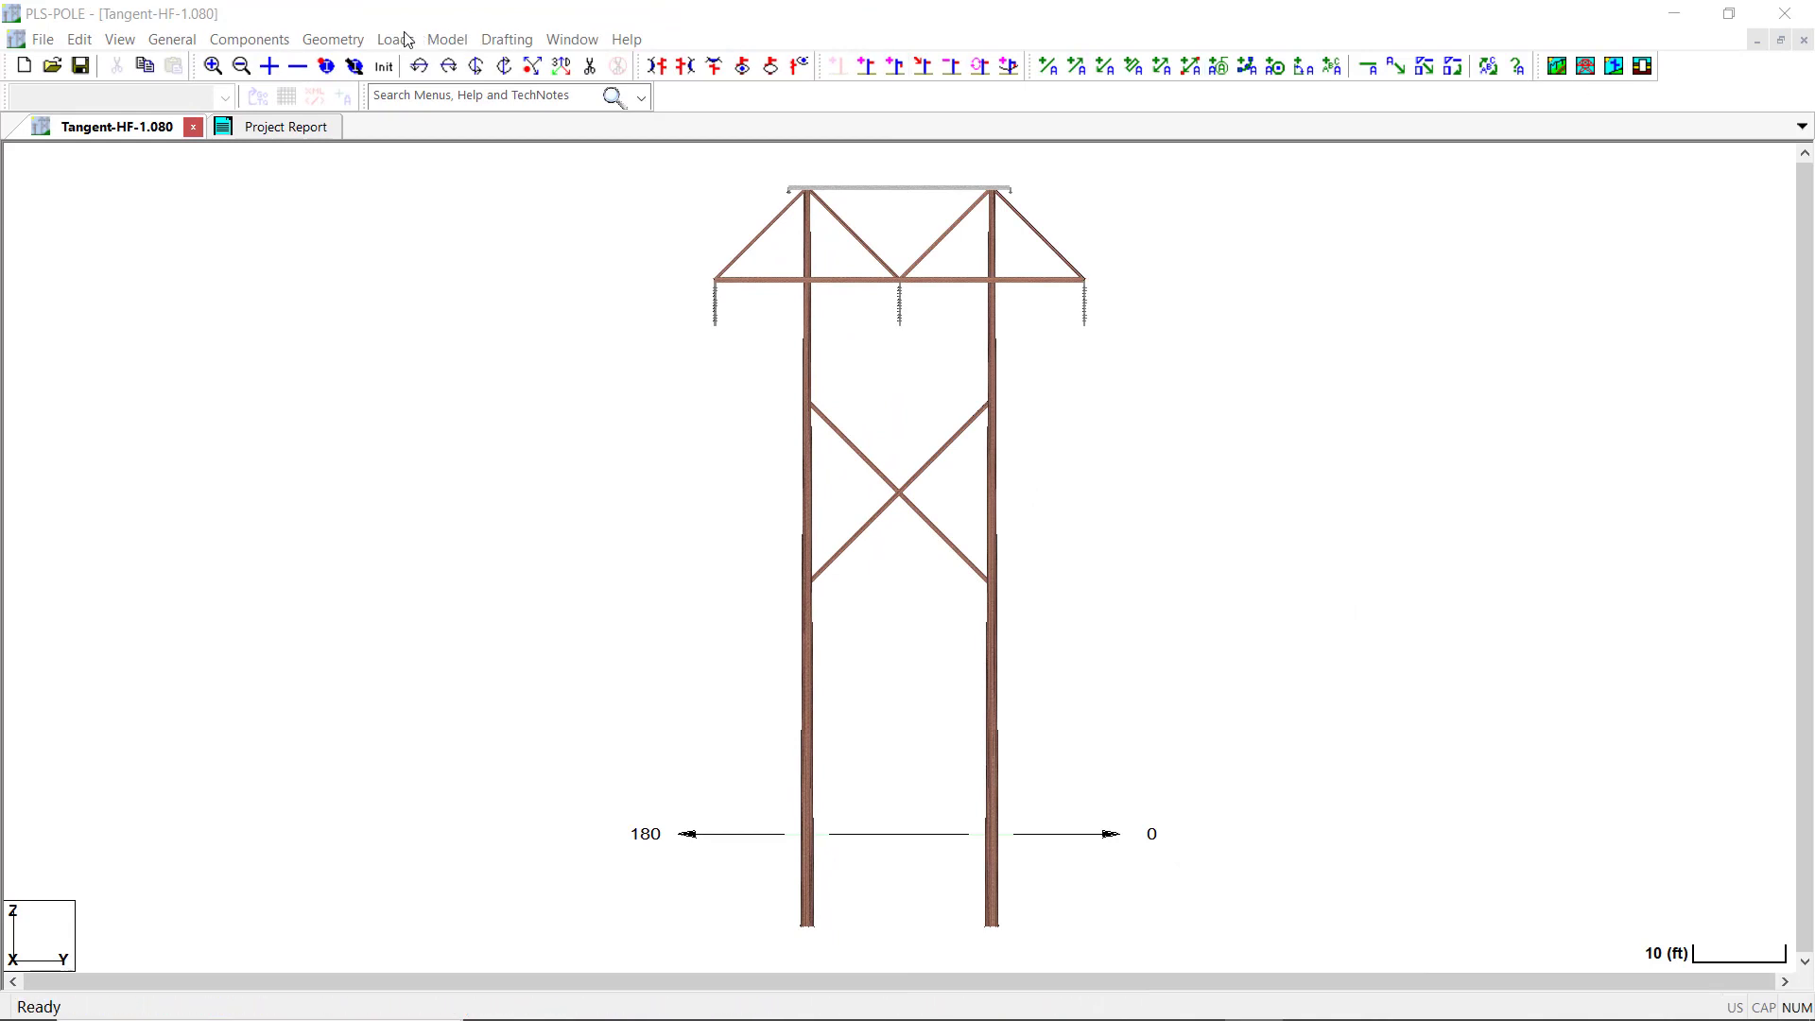
# Open the Components menu to reach the cross arm properties with X-Arm 10 and 5x3x0.375x24
pyautogui.click(262, 43)
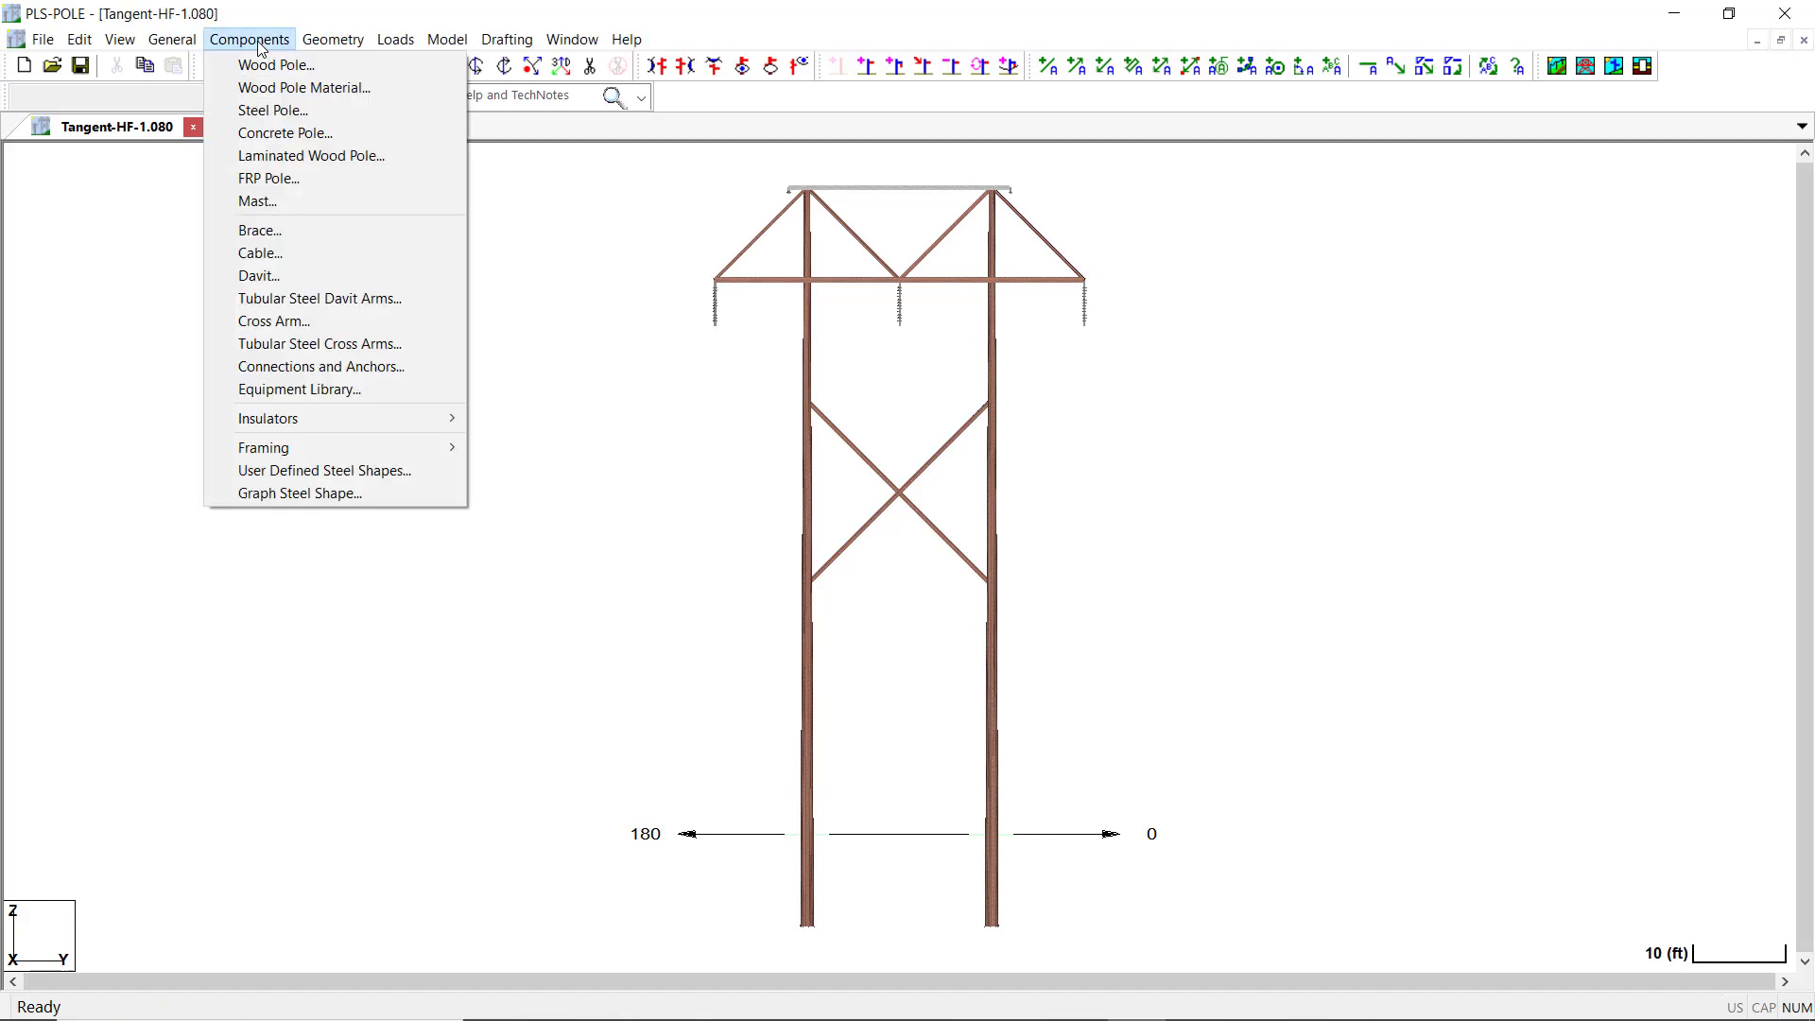
pyautogui.click(286, 325)
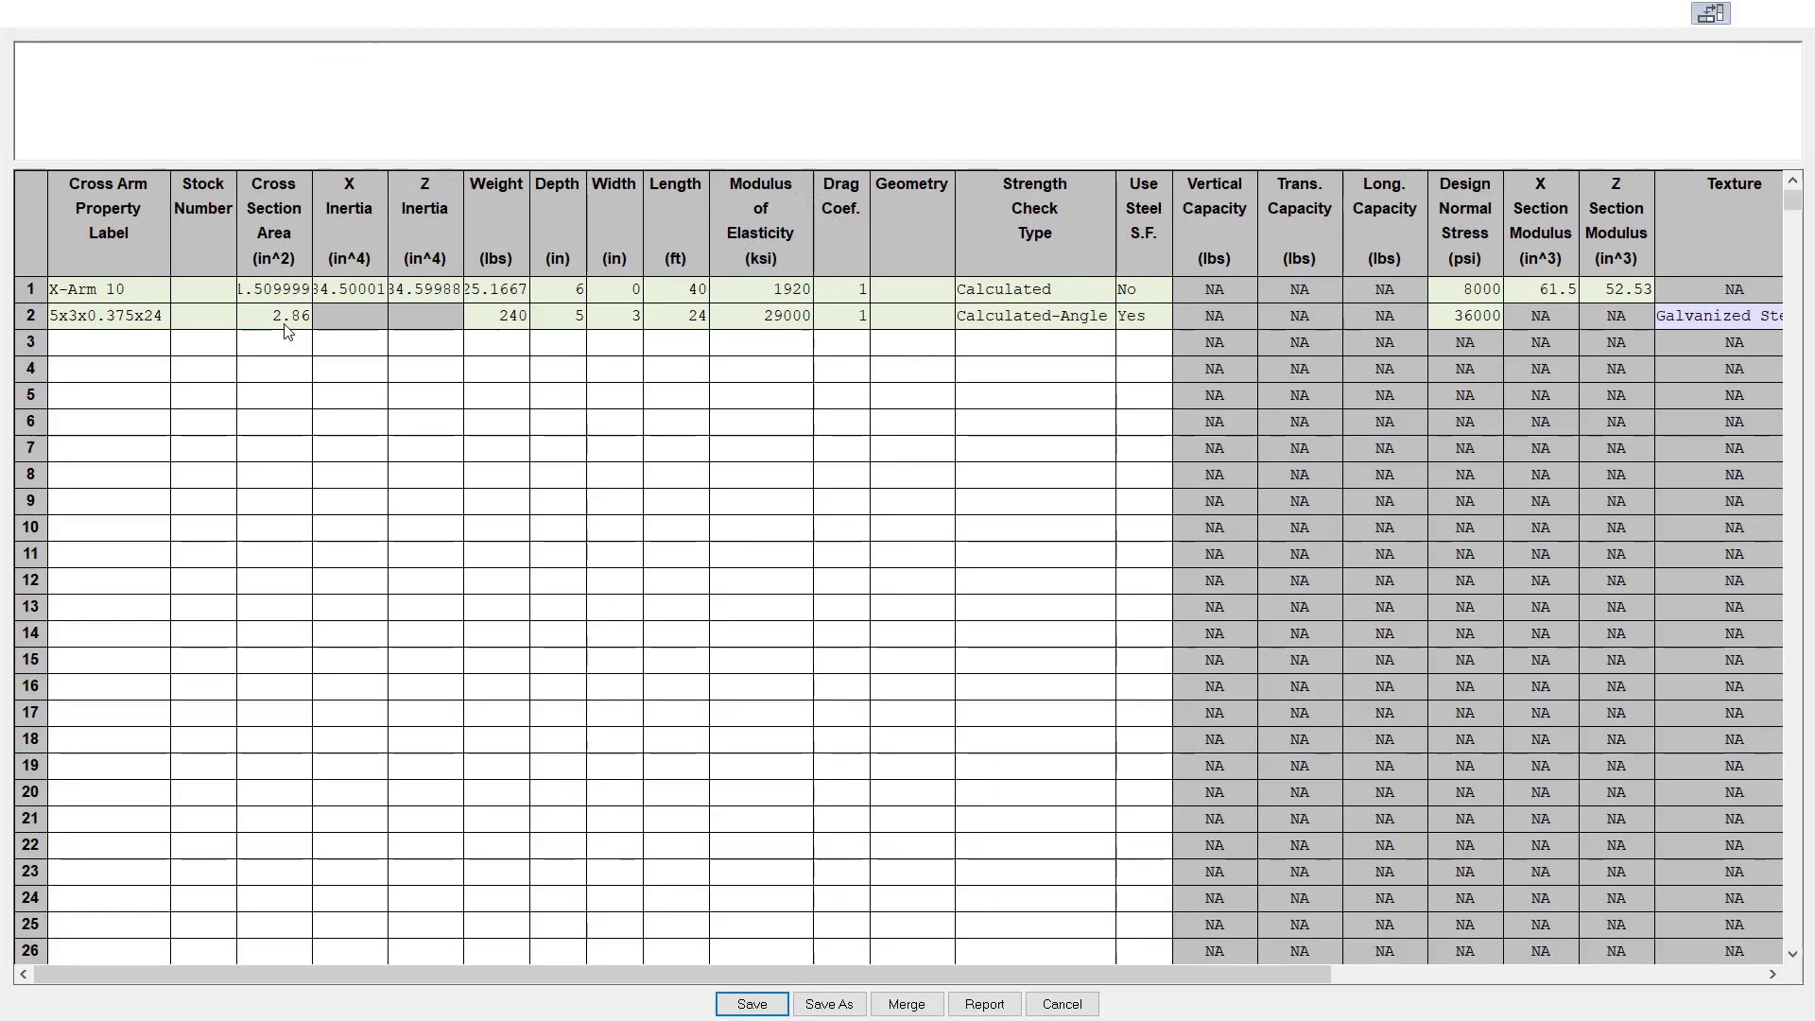
pyautogui.click(286, 325)
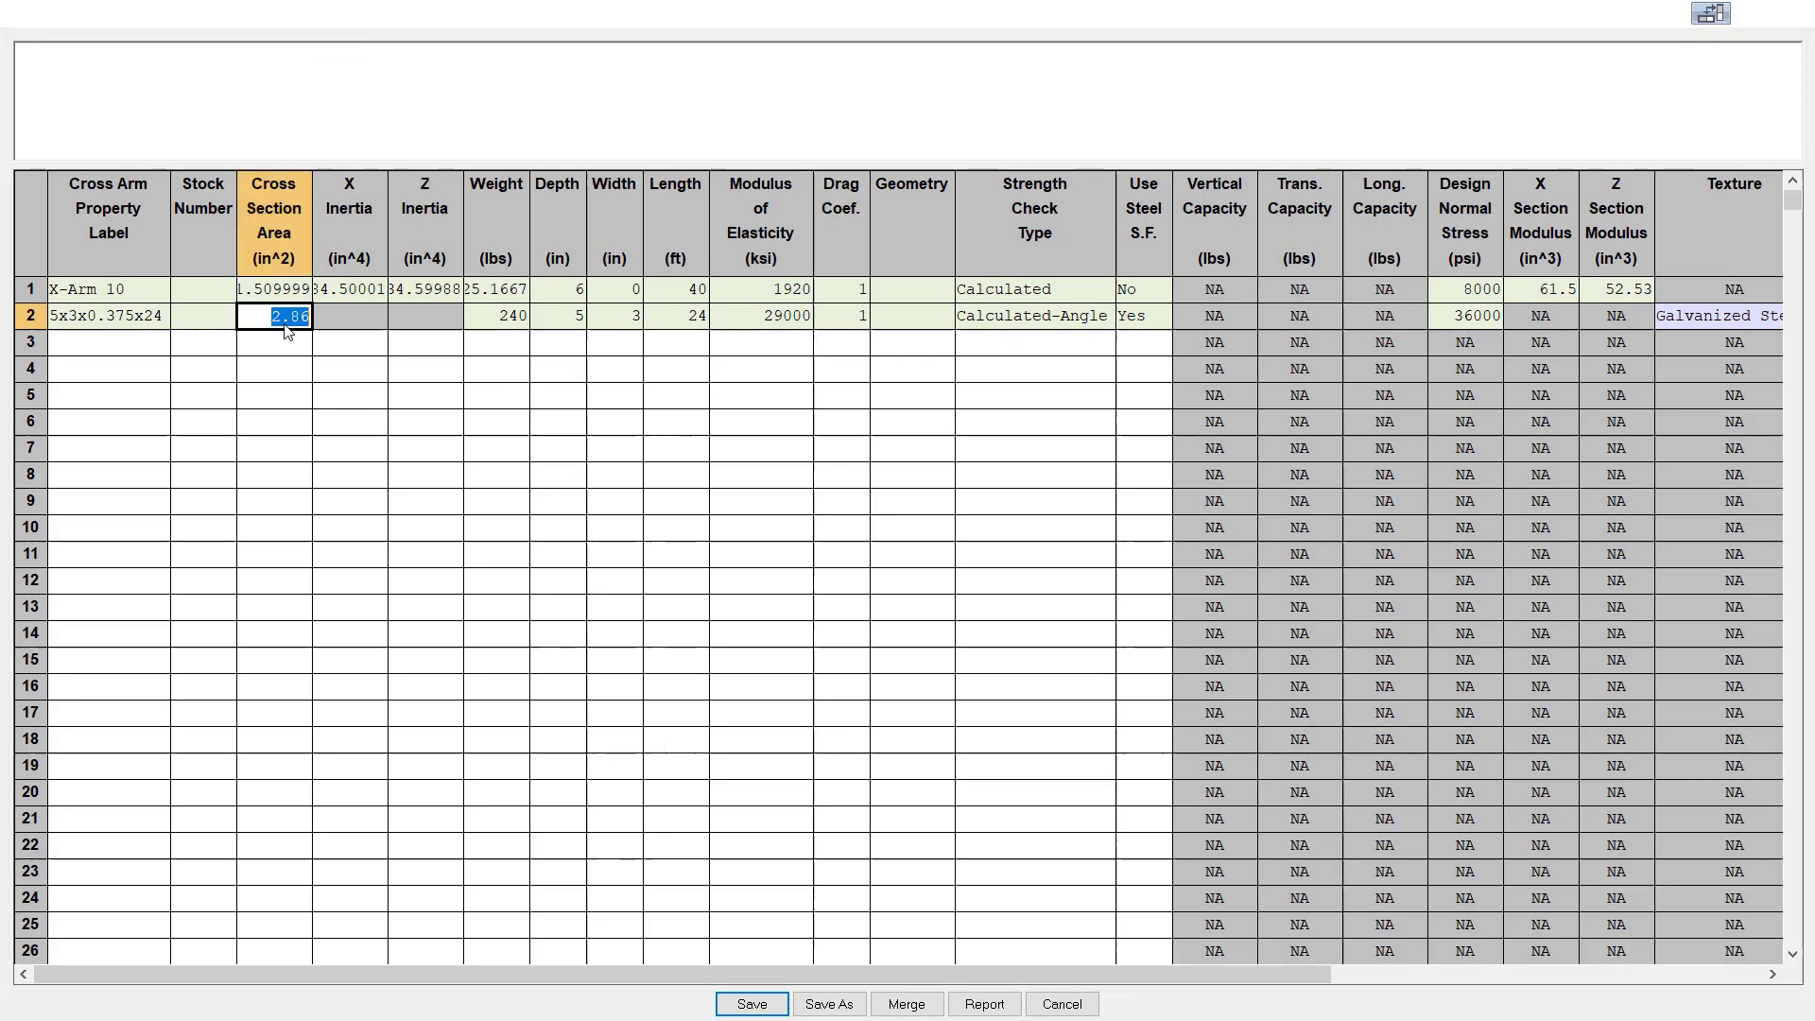
pyautogui.click(504, 318)
pyautogui.click(564, 326)
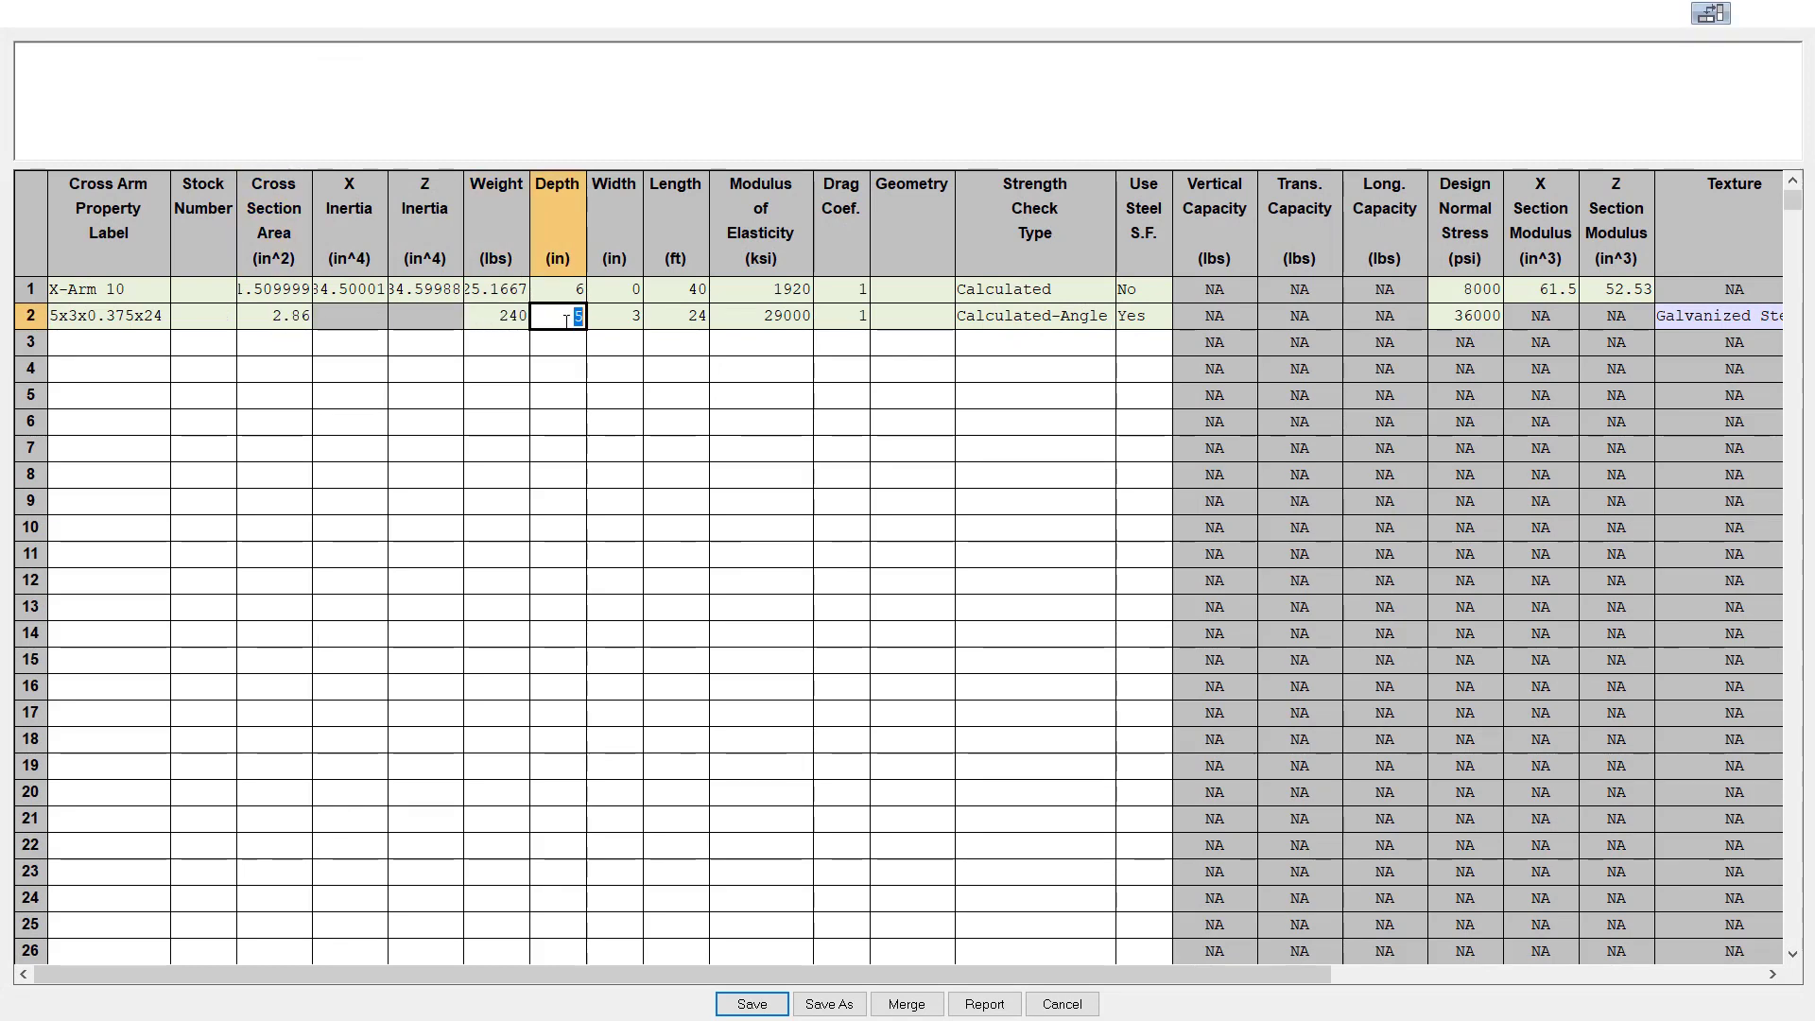
pyautogui.click(619, 320)
pyautogui.click(698, 320)
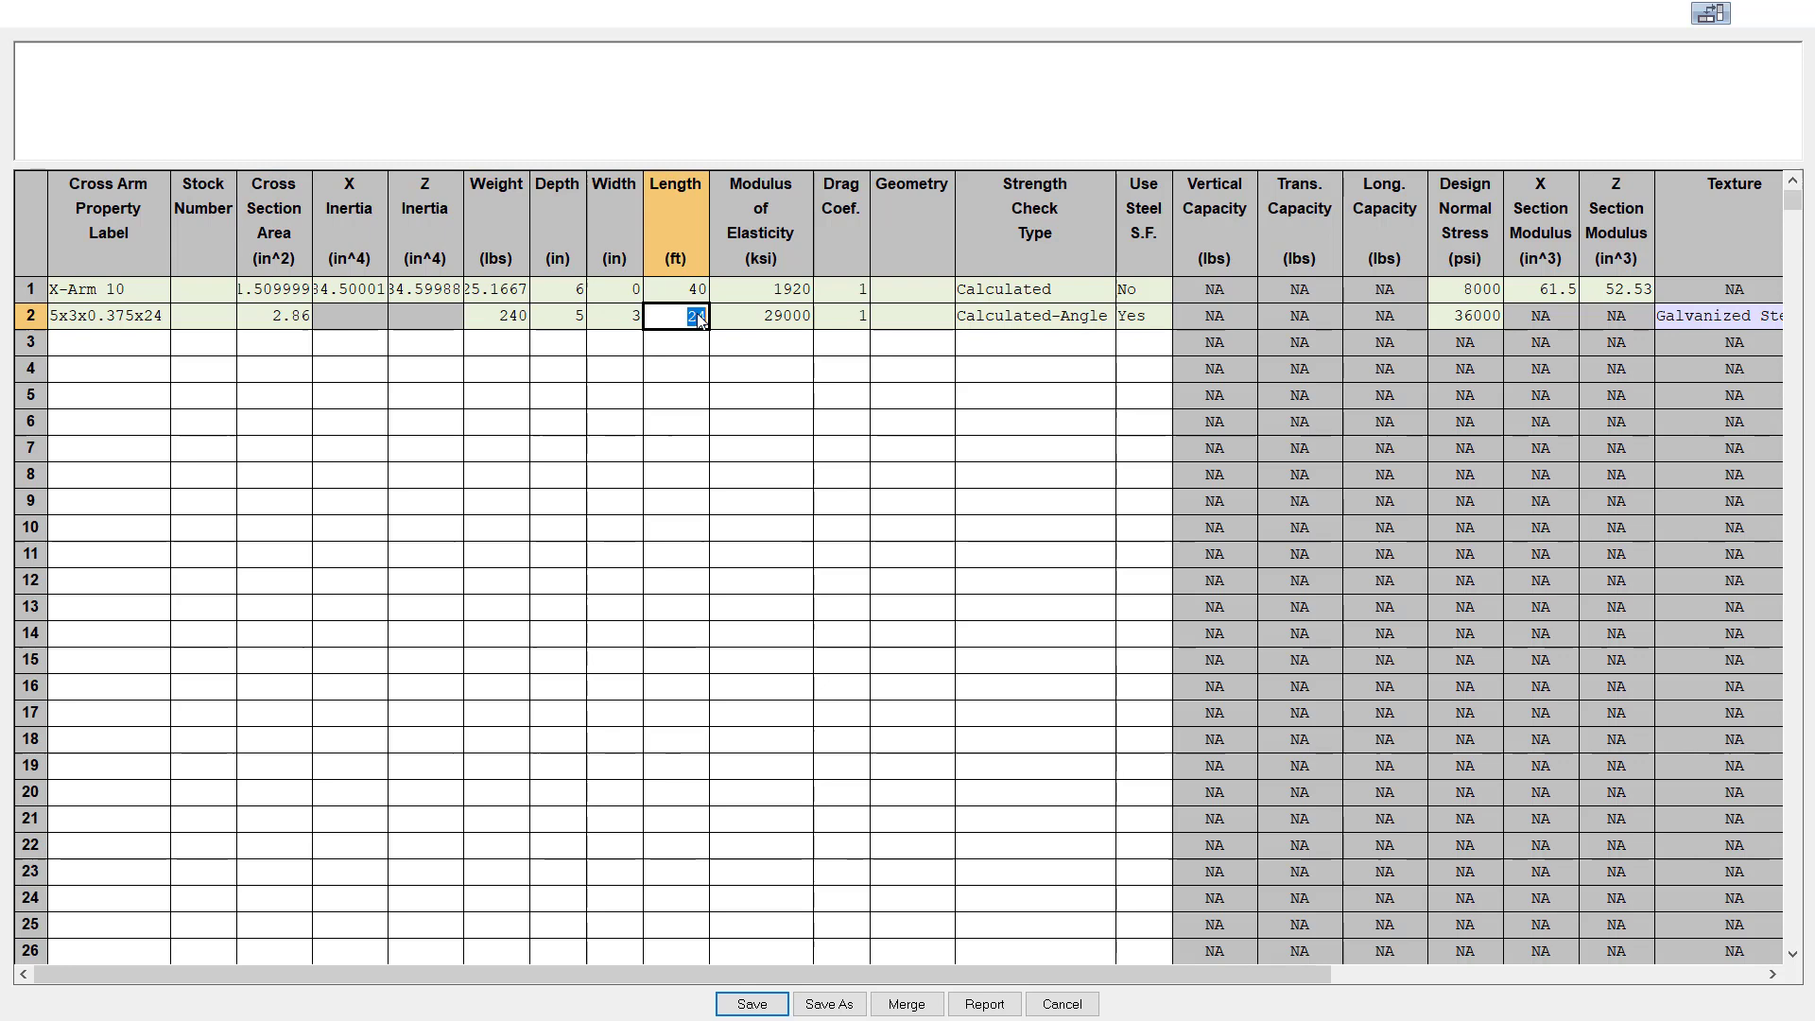
pyautogui.click(1101, 319)
pyautogui.click(1106, 318)
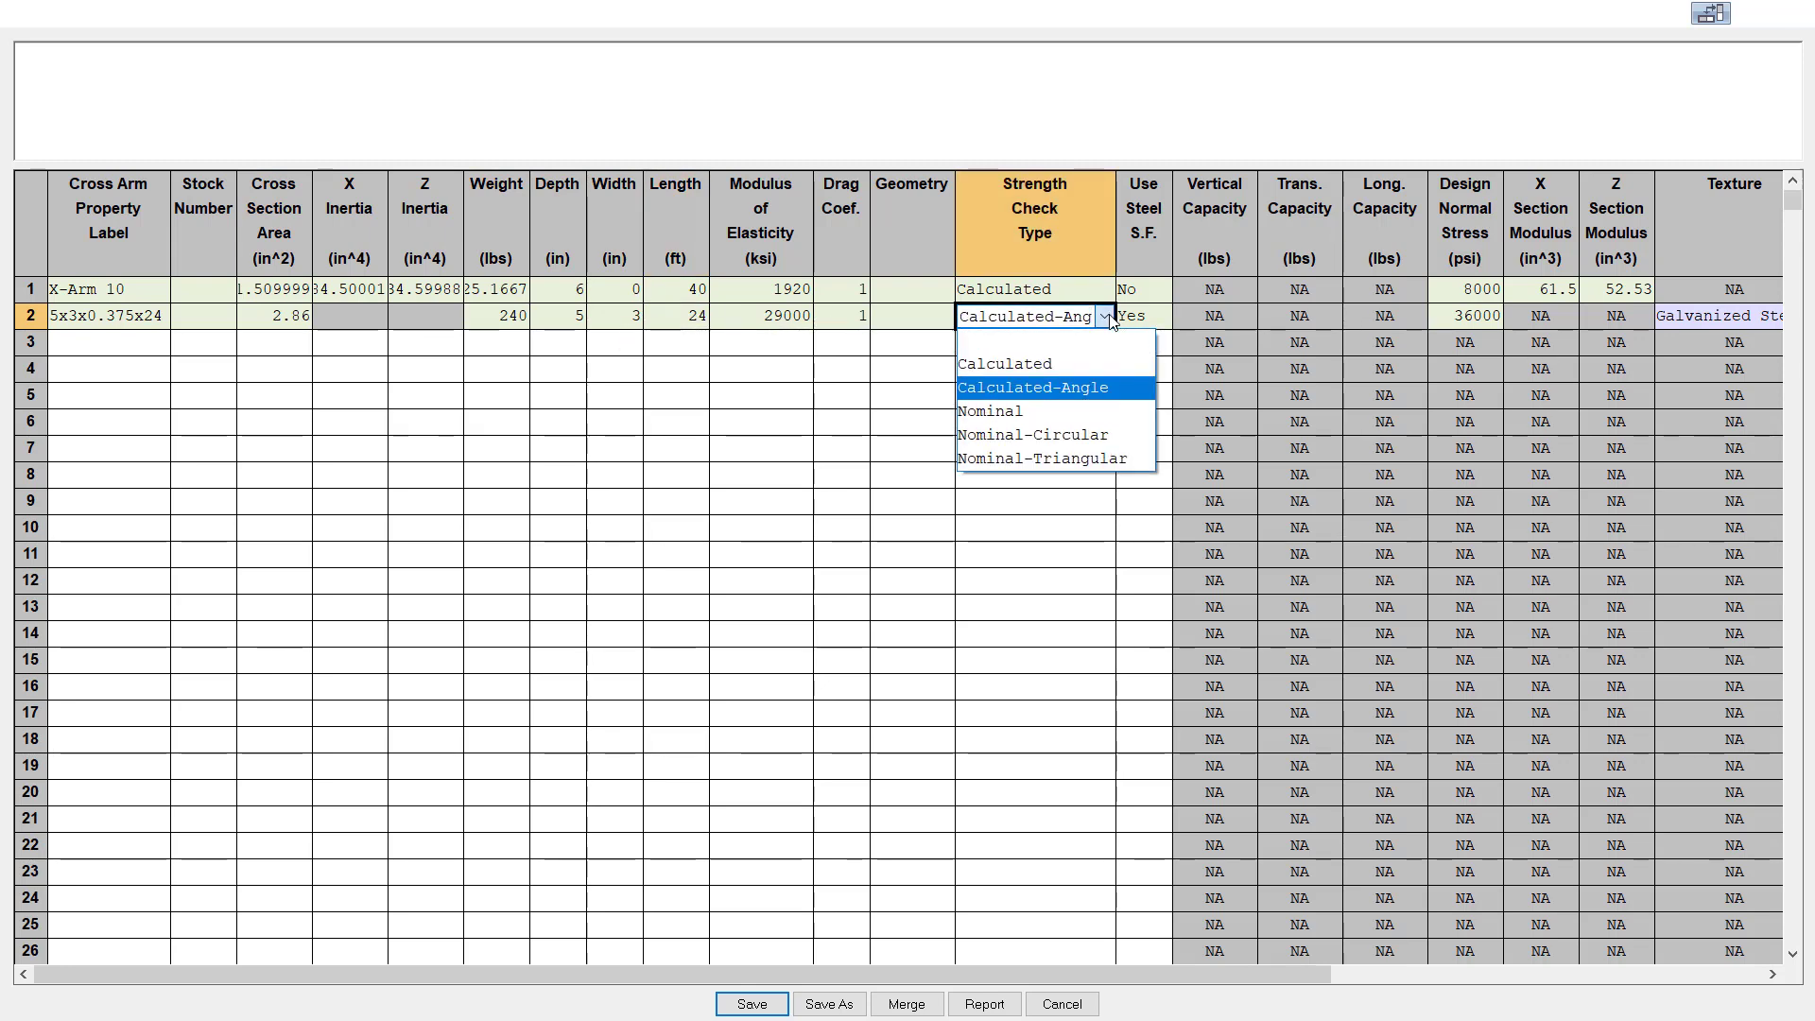
pyautogui.click(1087, 395)
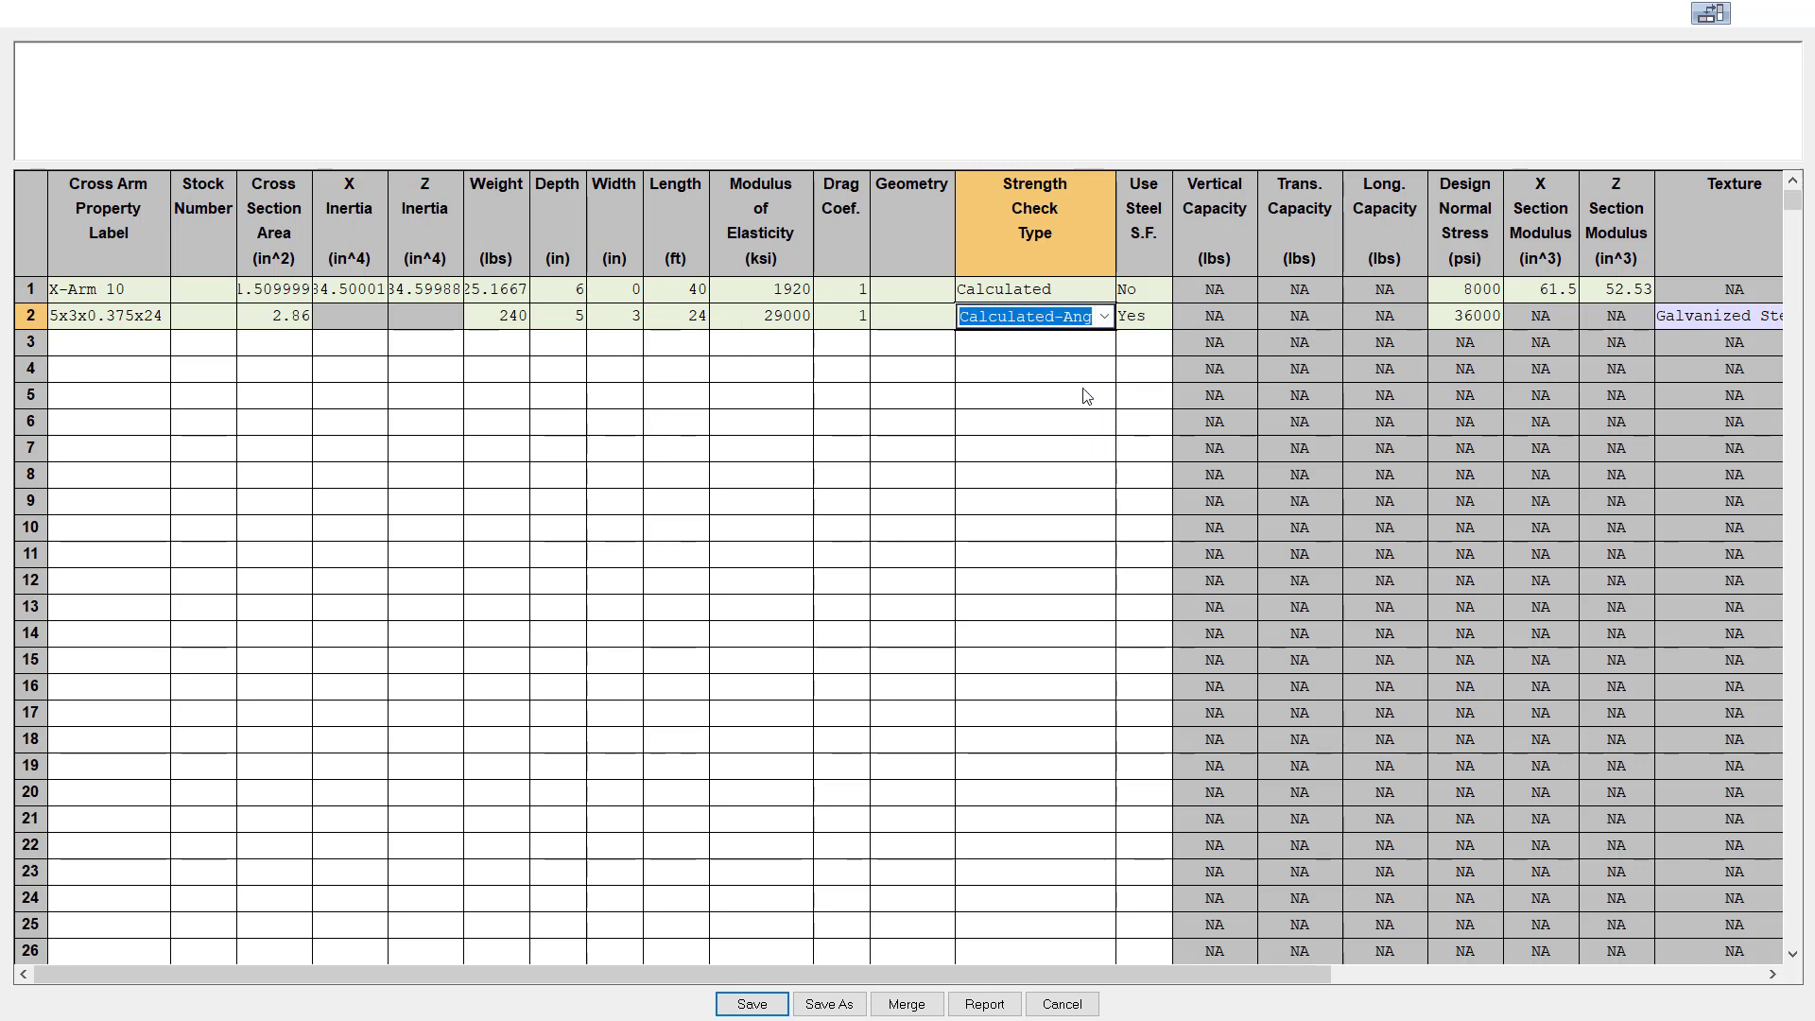
pyautogui.click(421, 324)
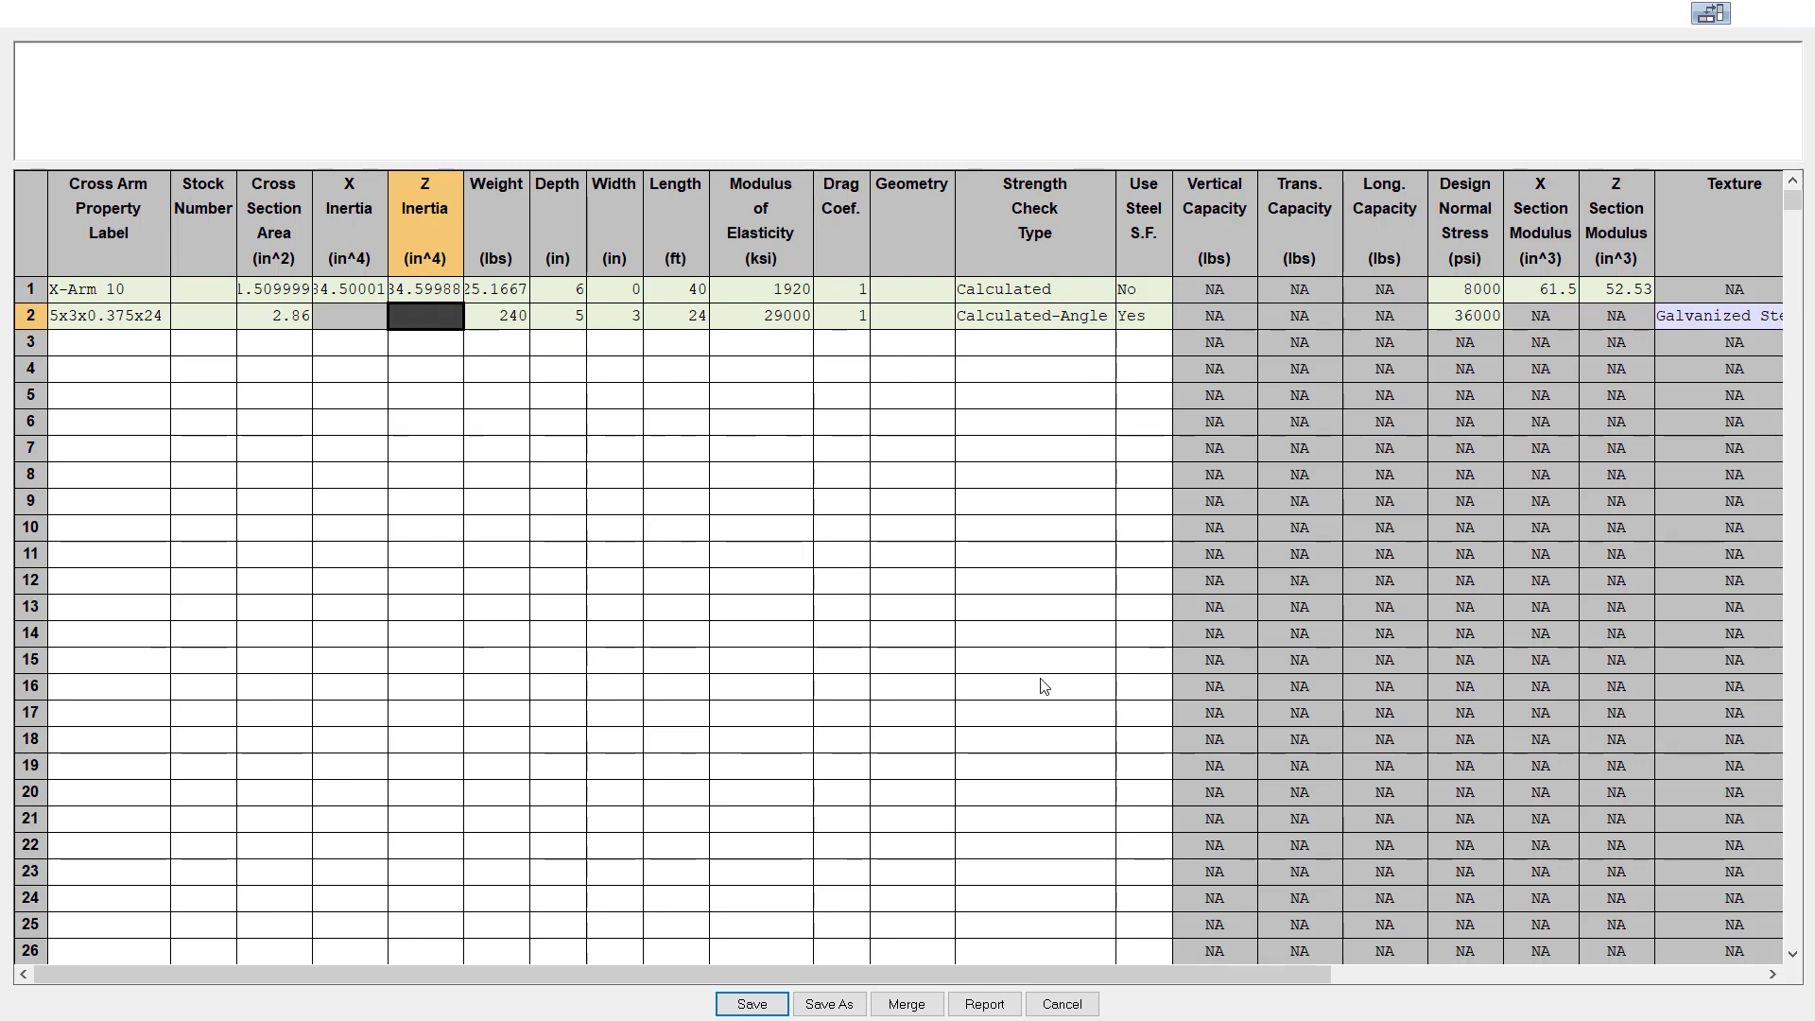
pyautogui.moveTo(1251, 971); pyautogui.dragTo(1706, 1000)
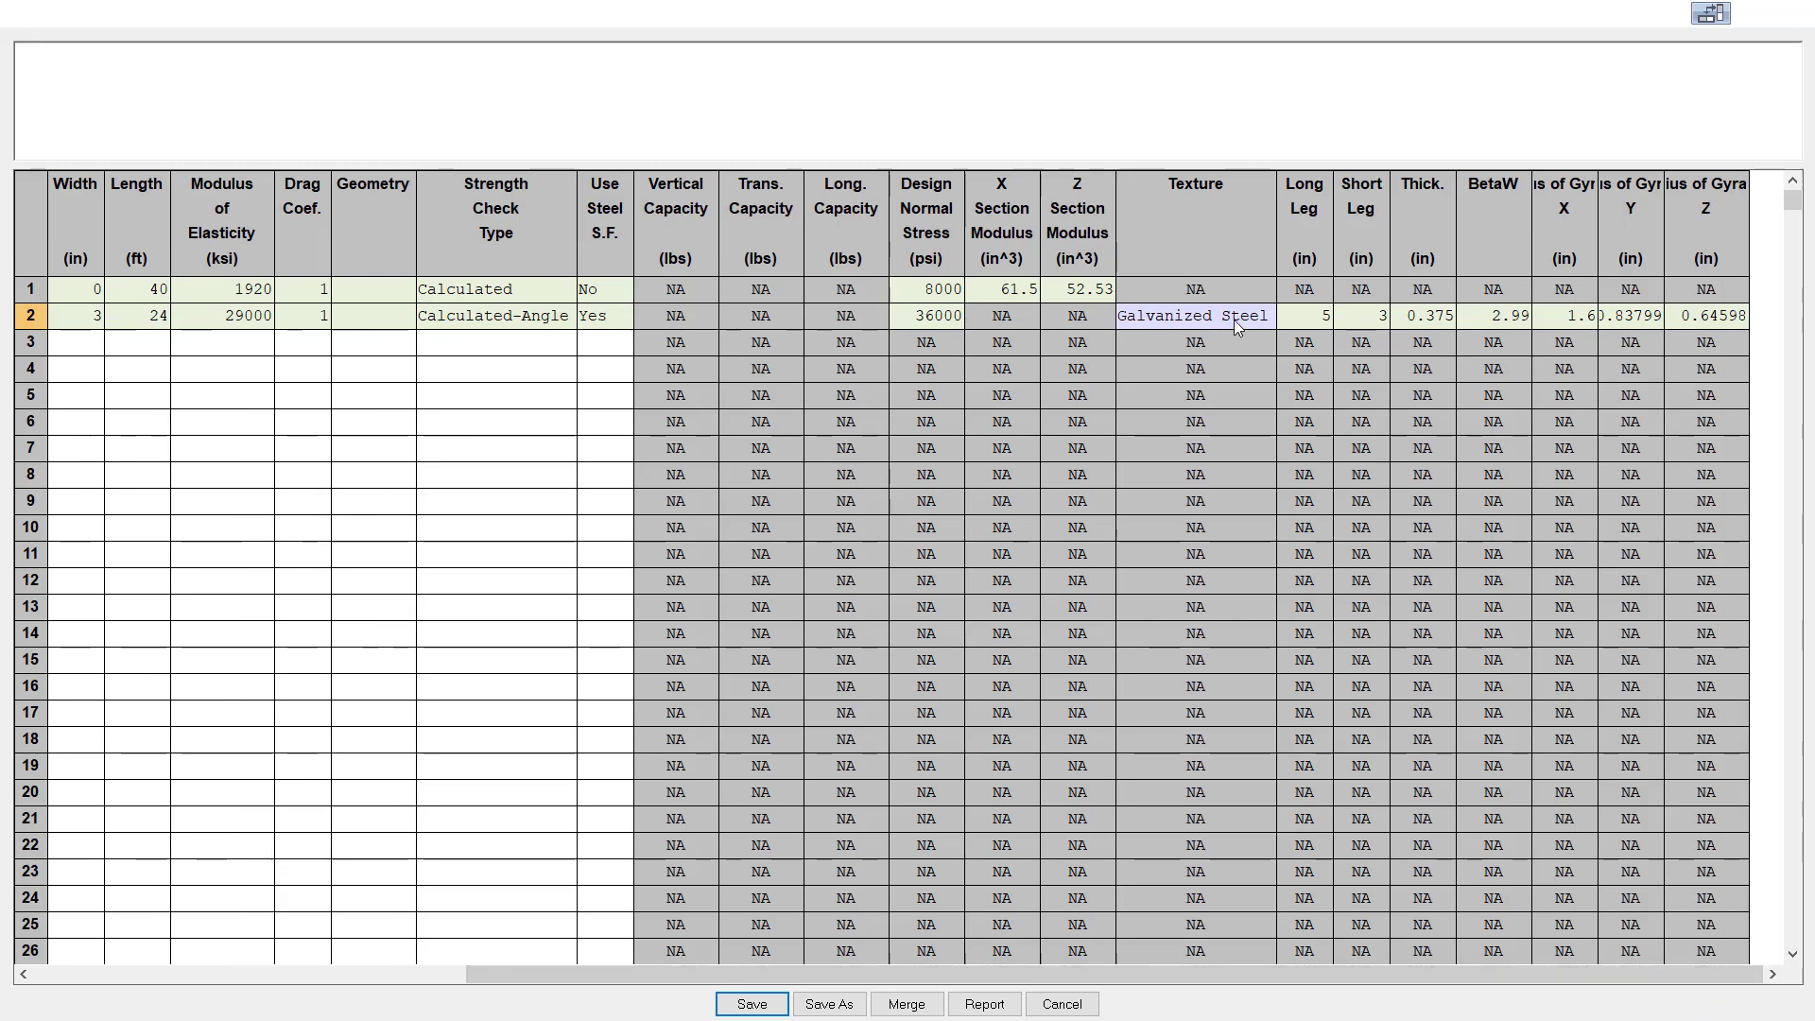
pyautogui.click(1324, 320)
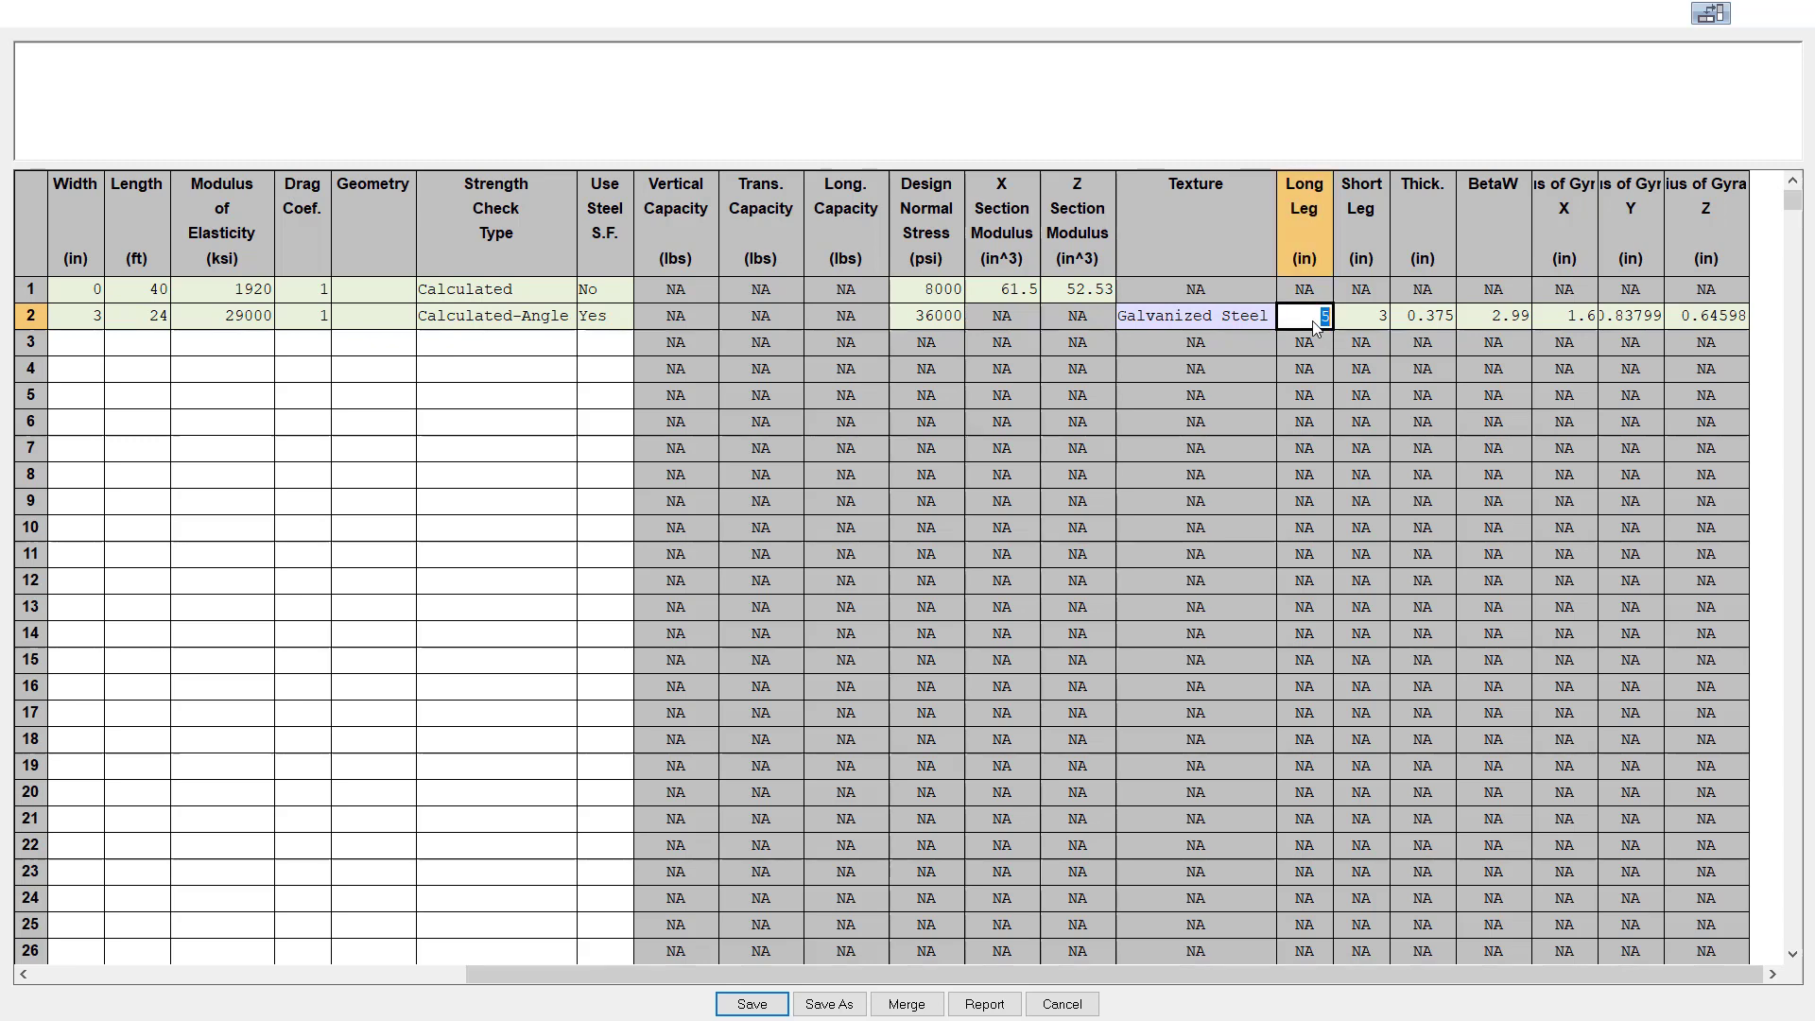
pyautogui.click(1365, 329)
pyautogui.click(1441, 329)
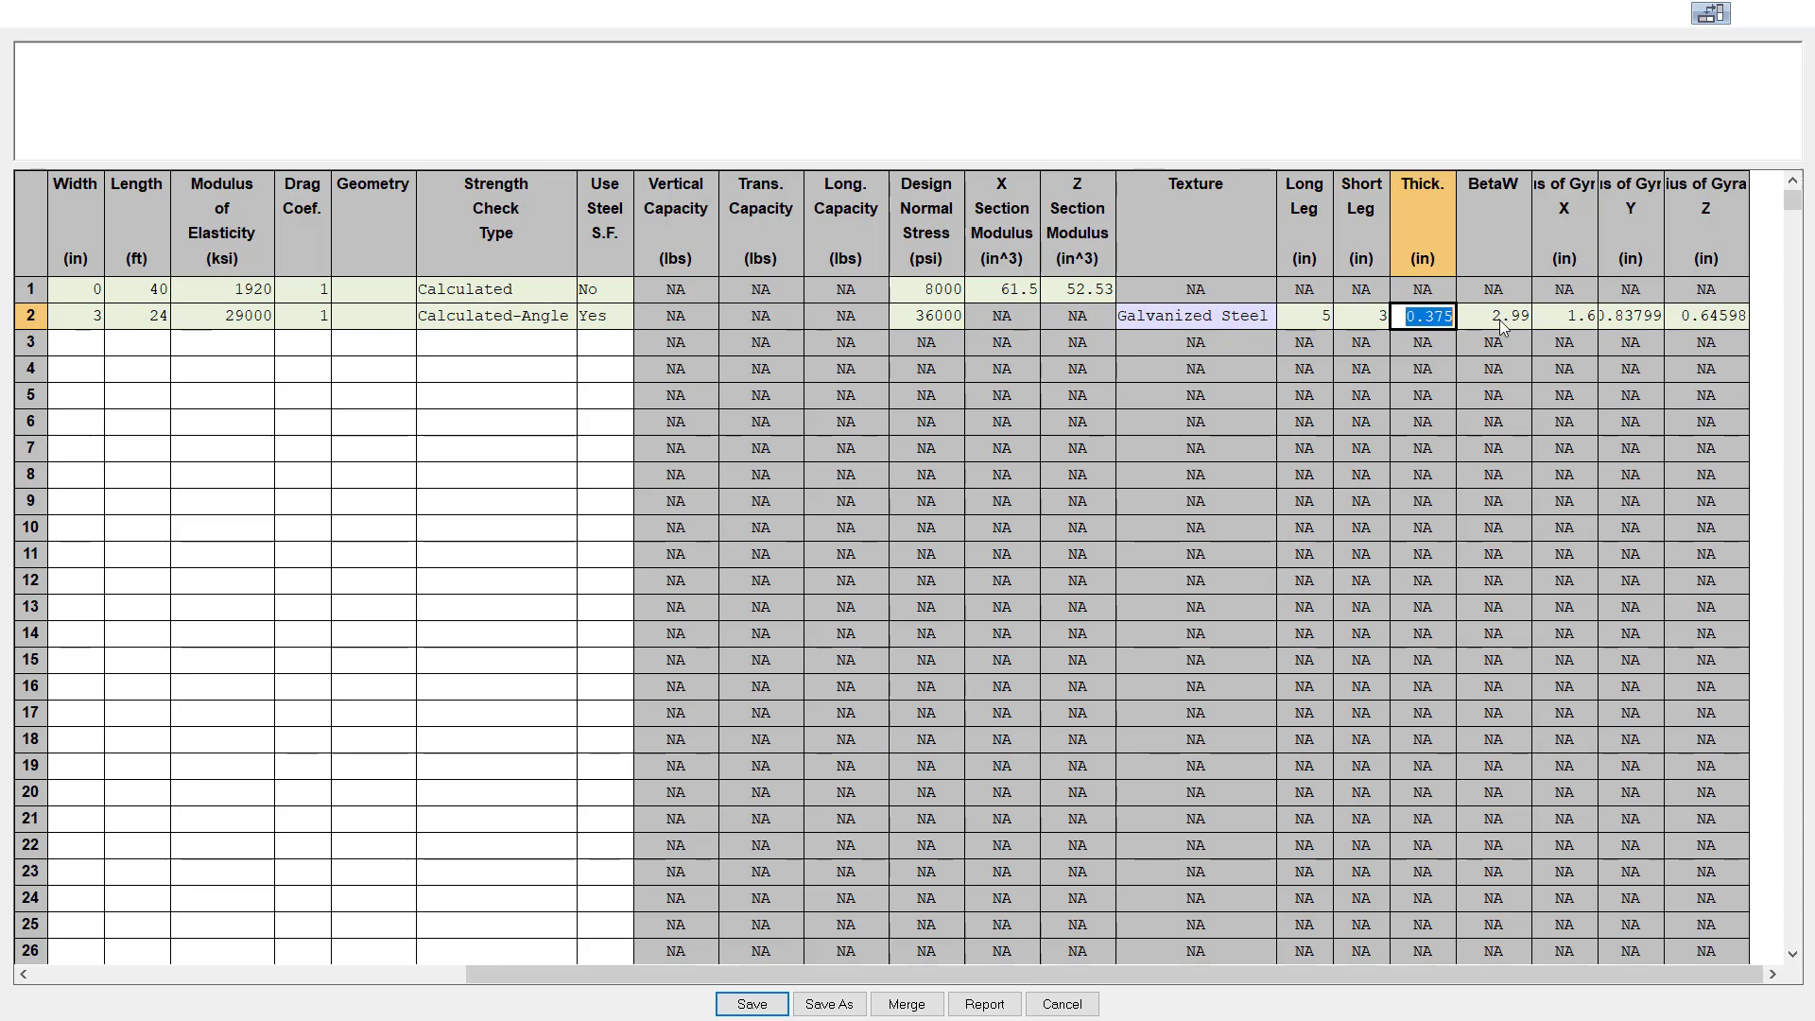
pyautogui.click(1574, 326)
pyautogui.click(1630, 320)
pyautogui.click(1698, 320)
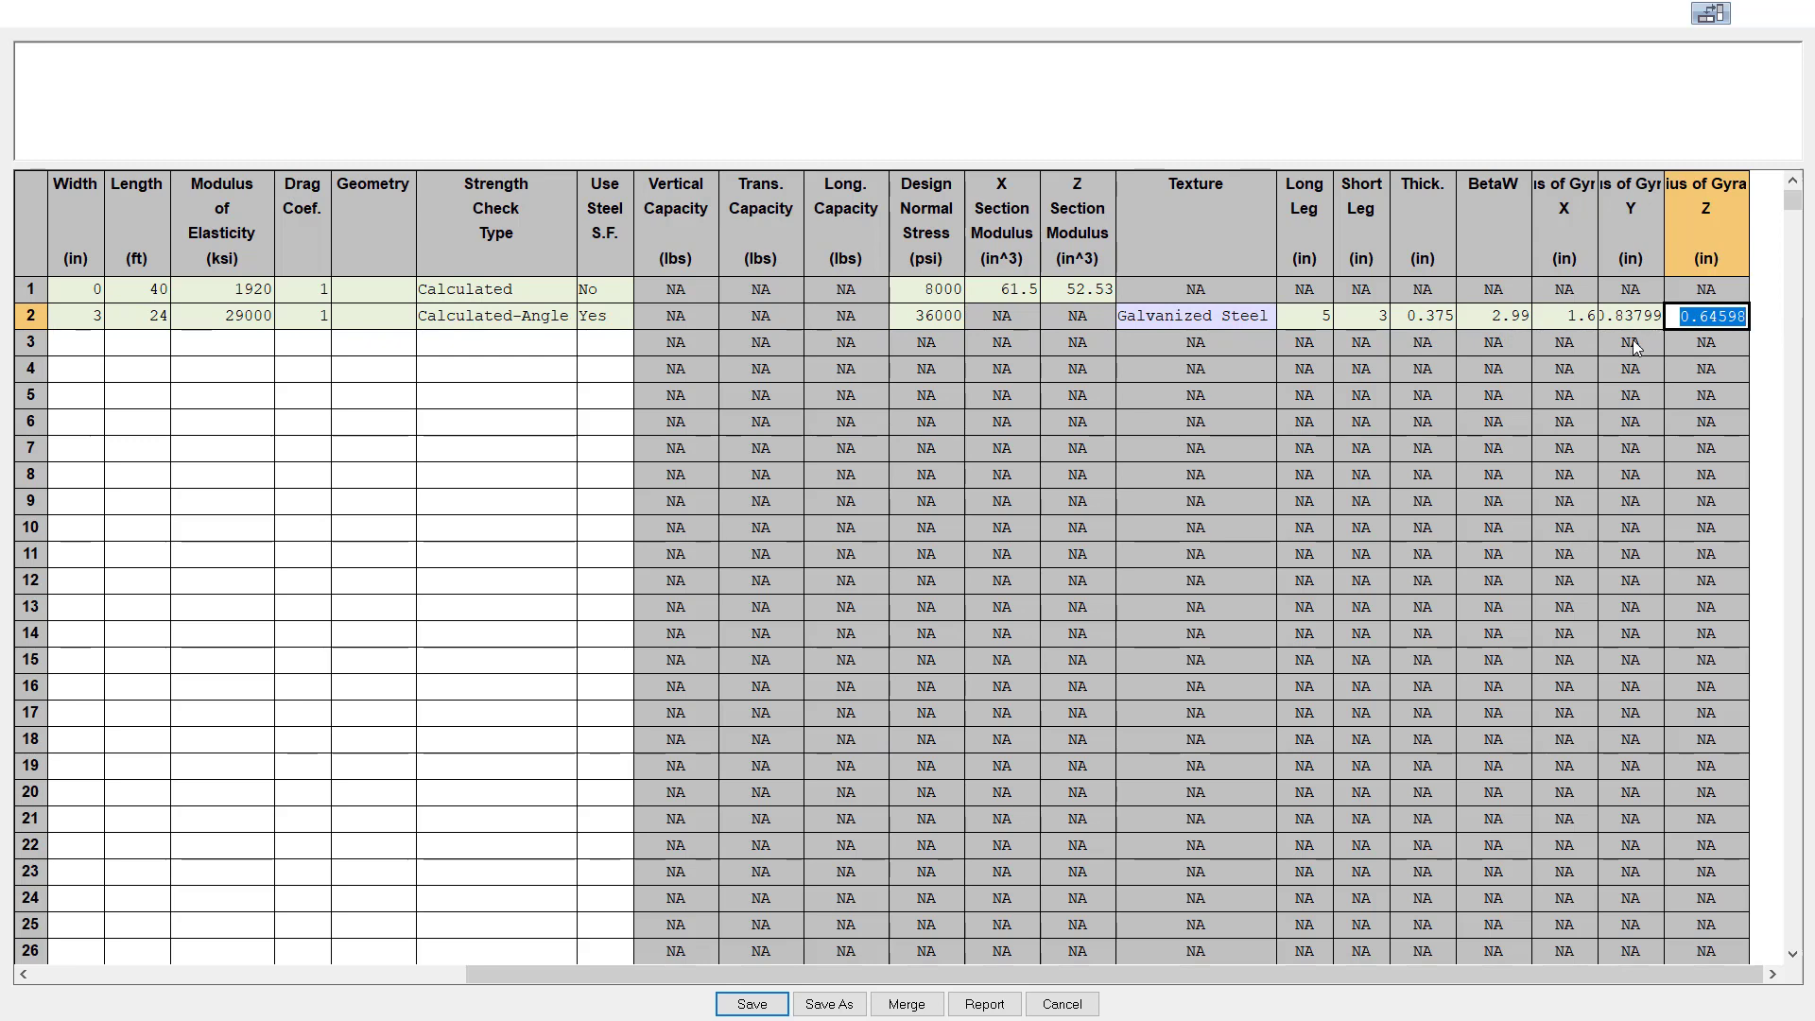
pyautogui.click(1466, 320)
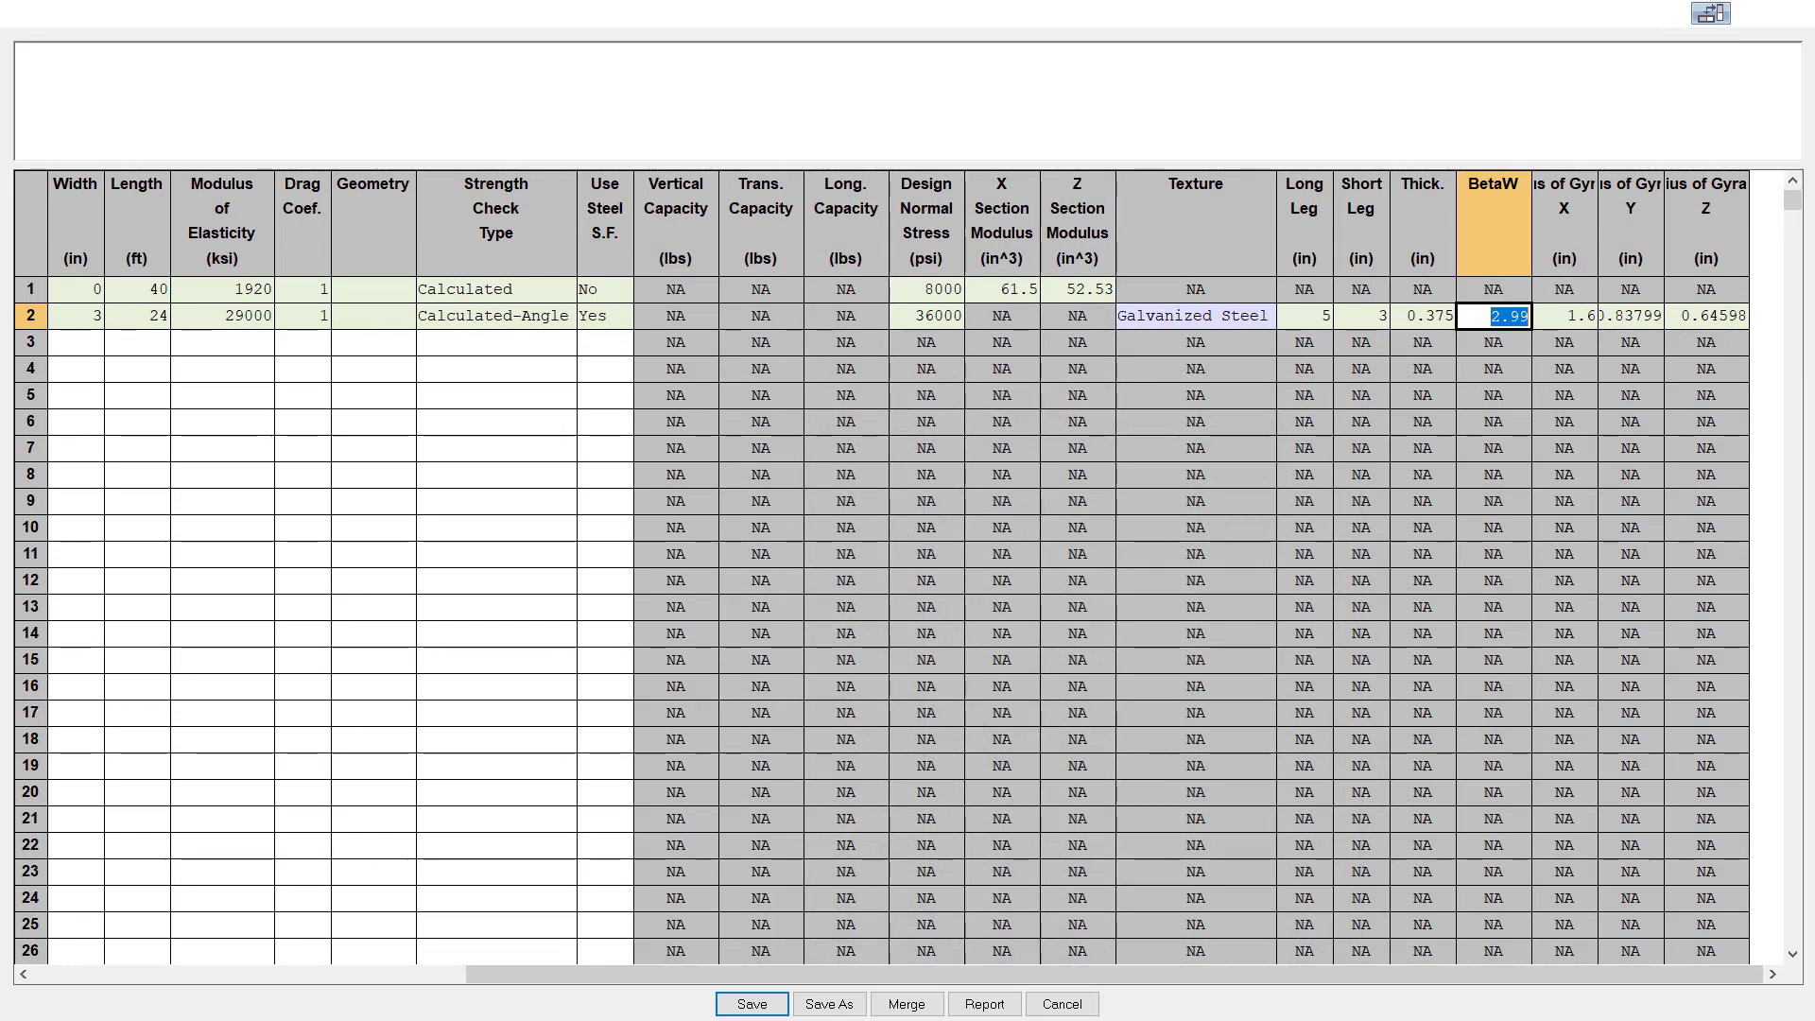
# Save the cross arm properties, zoom on the tower top, and bring up the Cross Arms geometry table
pyautogui.click(770, 1010)
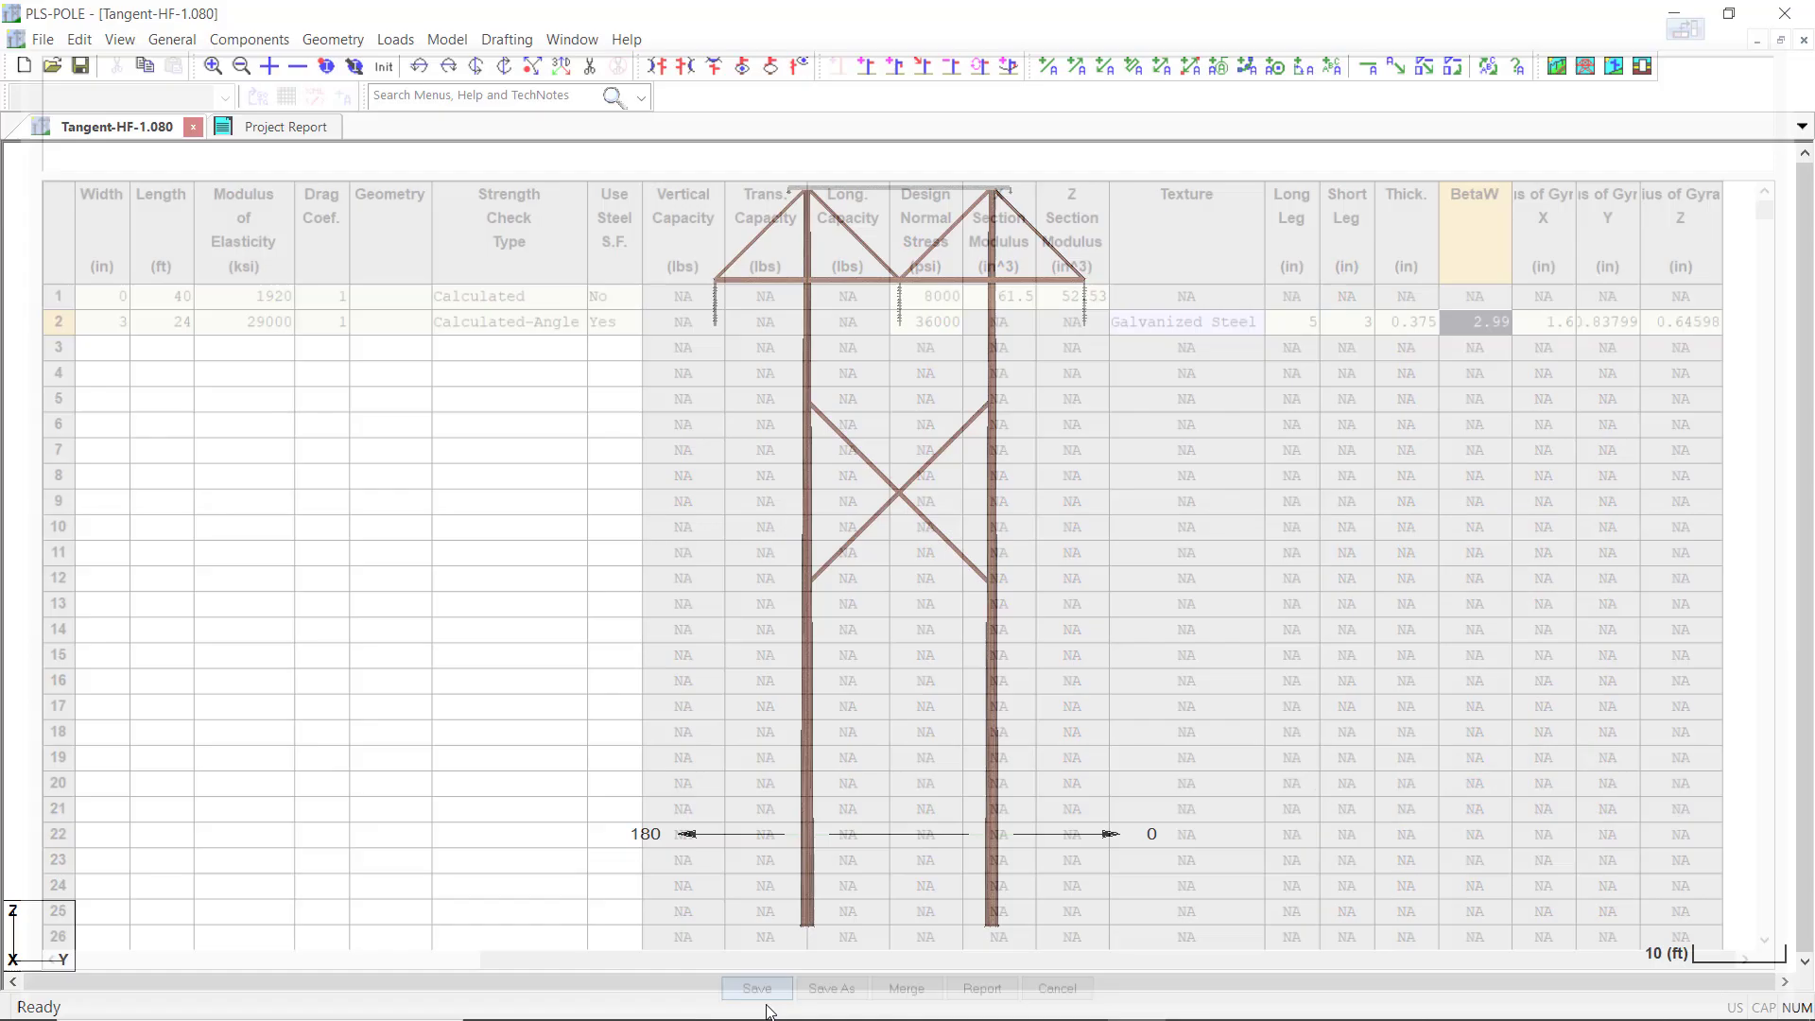
pyautogui.scroll(4, 871, 156)
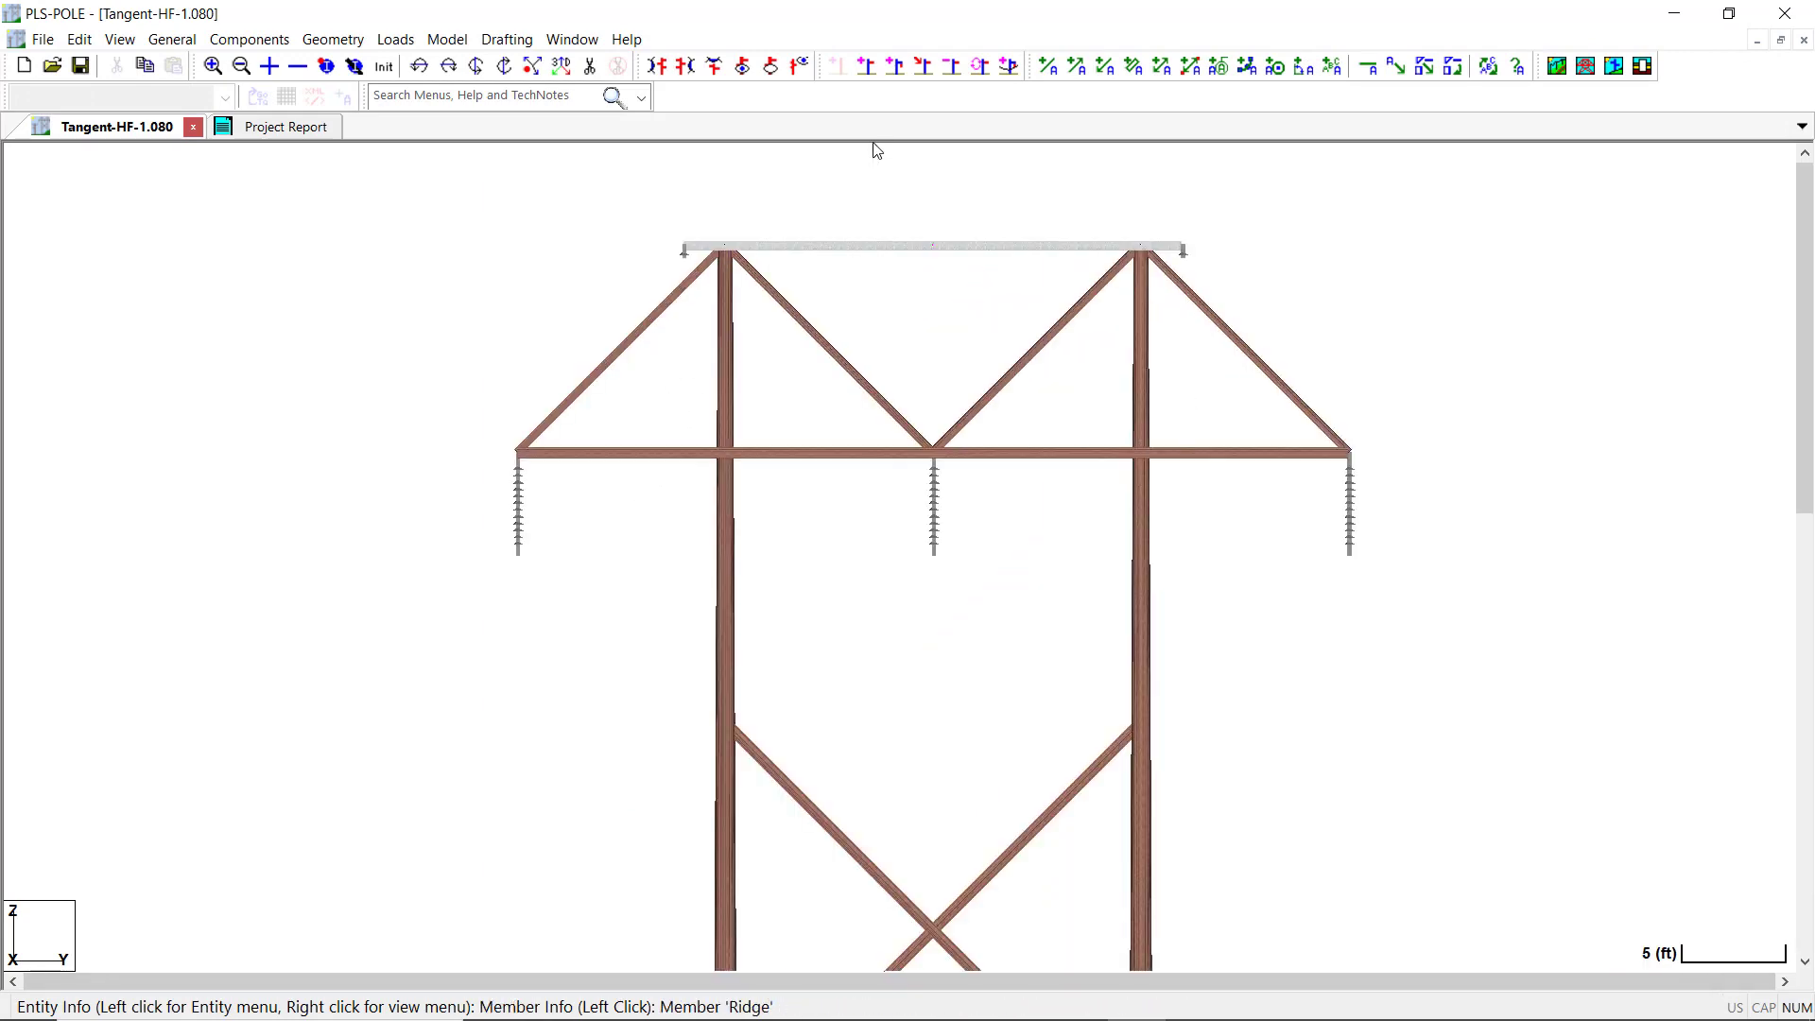
pyautogui.click(333, 38)
pyautogui.click(397, 418)
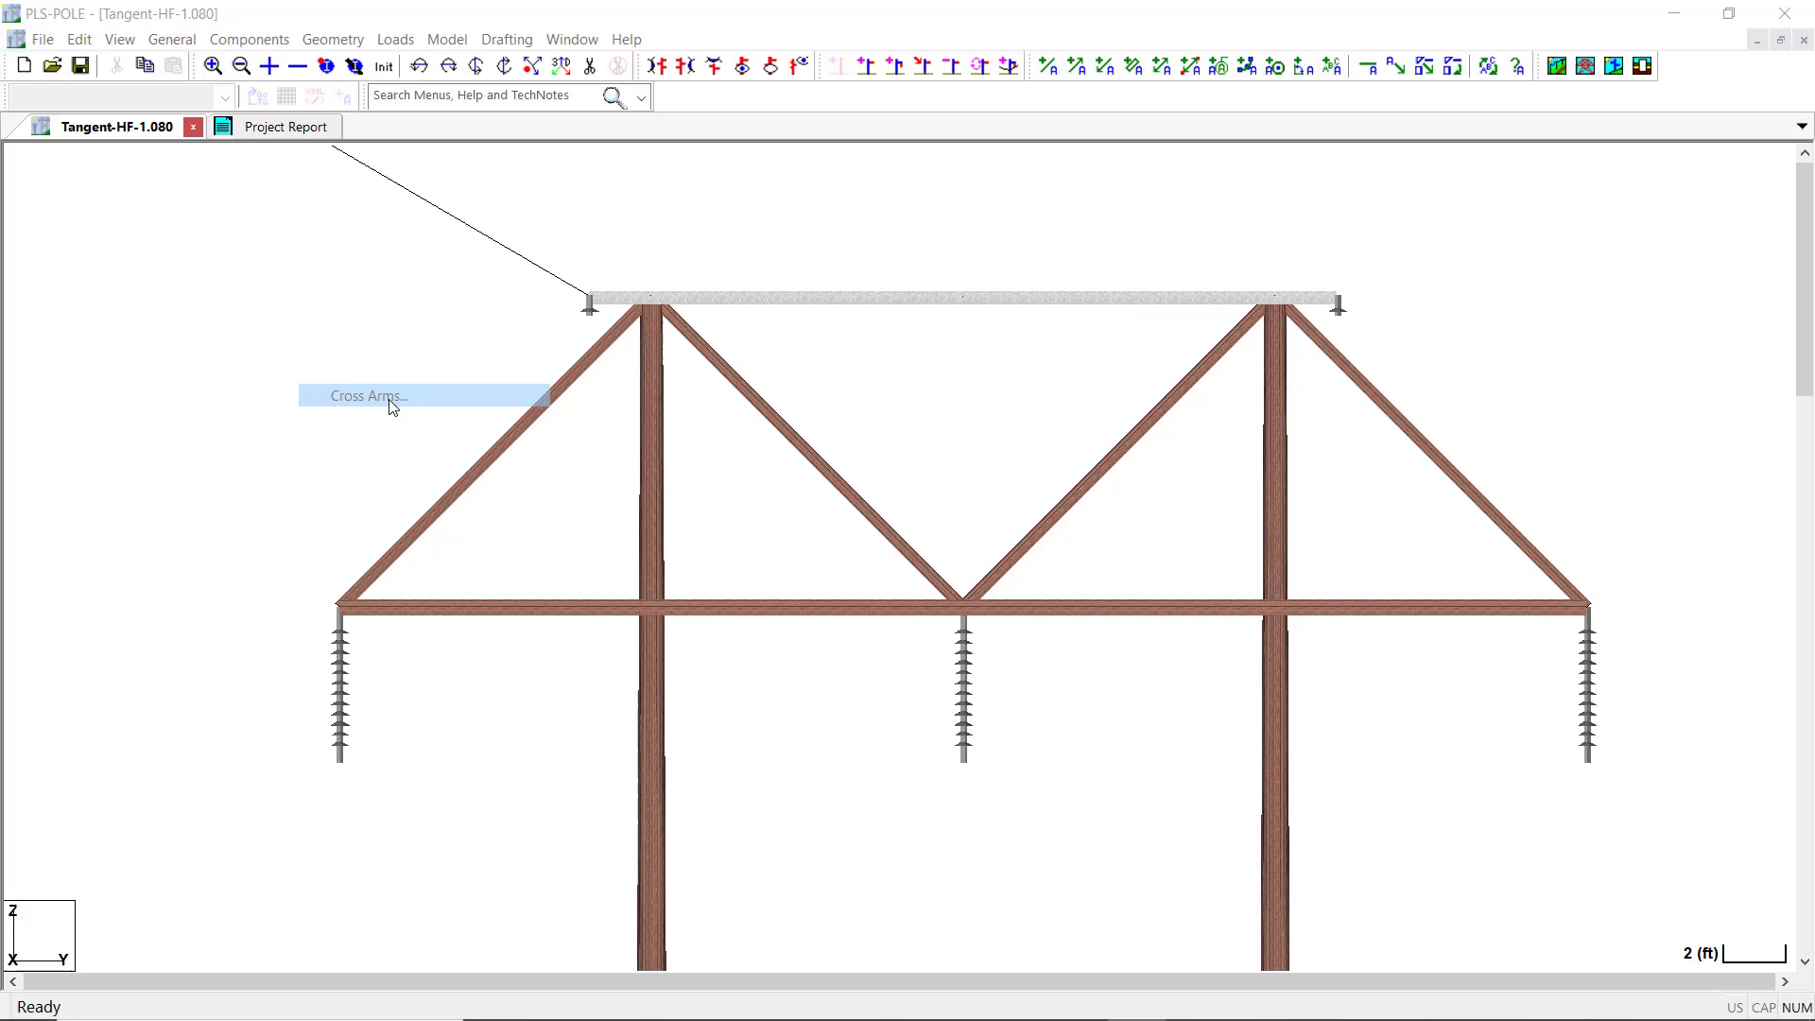
# Keep the Ridge arm on 5x3x0.375x24, checking its attachment labels and beta of 270
pyautogui.click(328, 387)
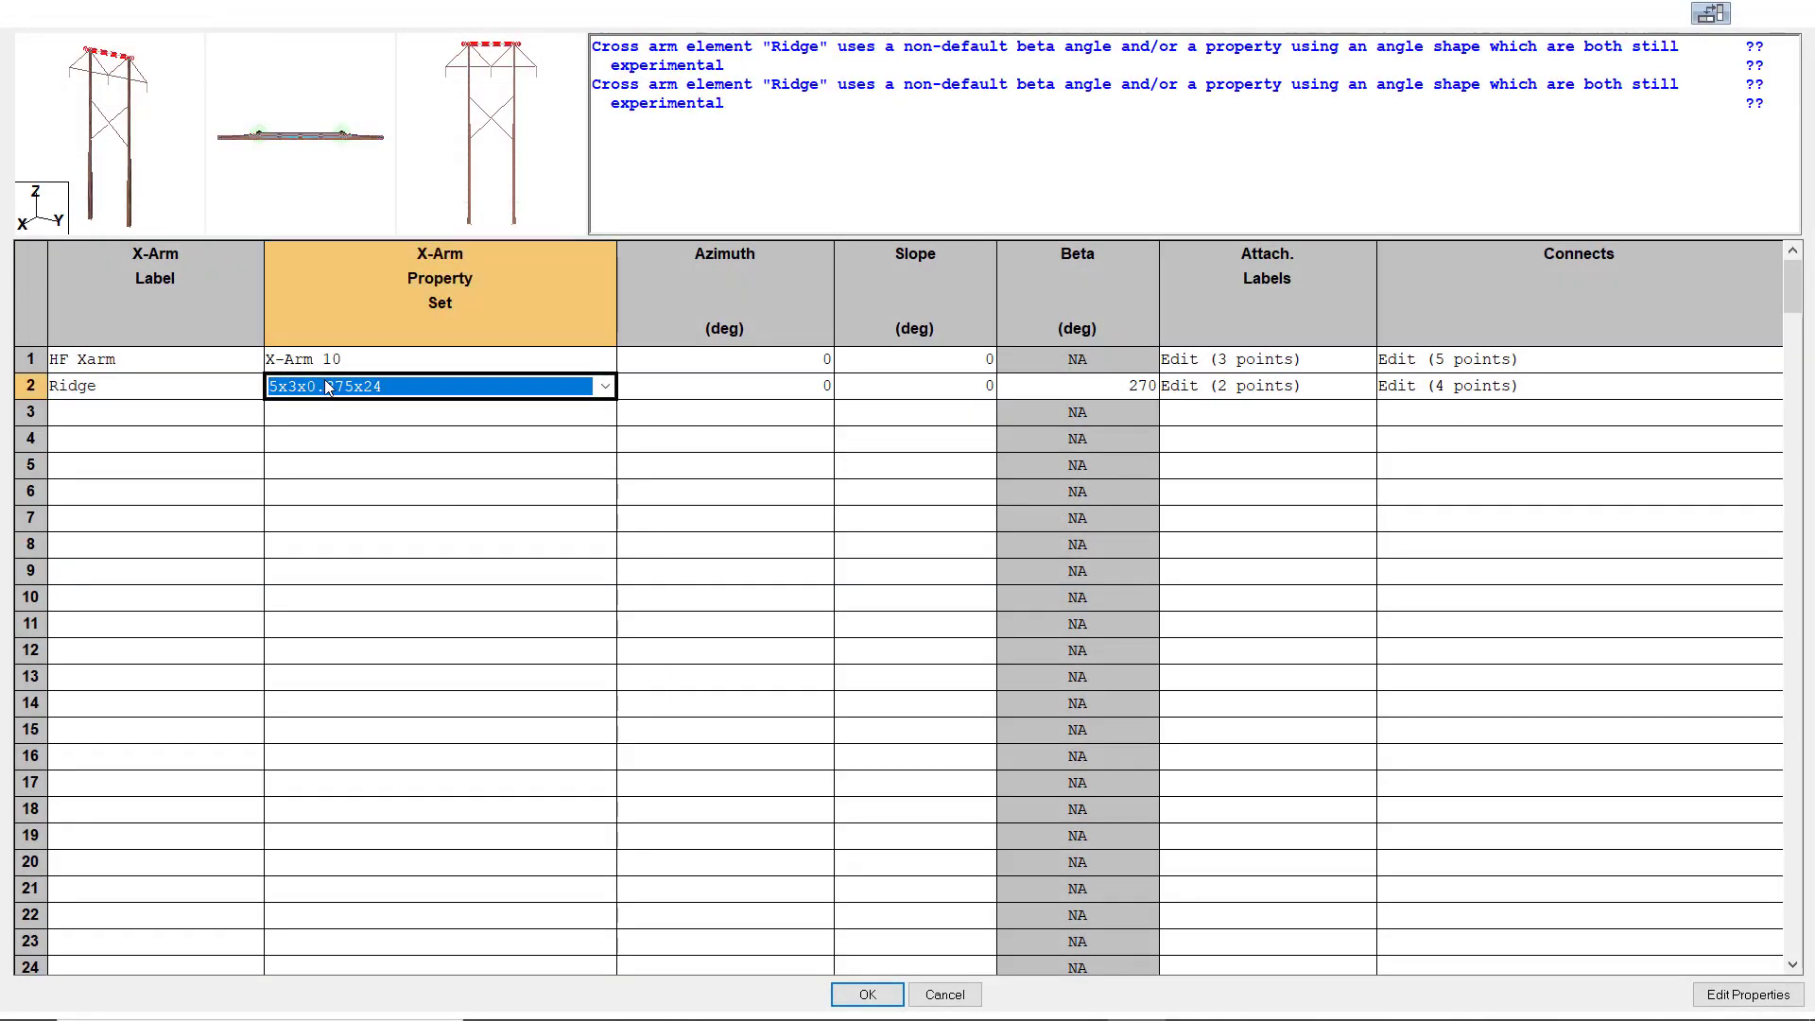
pyautogui.click(414, 395)
pyautogui.click(414, 395)
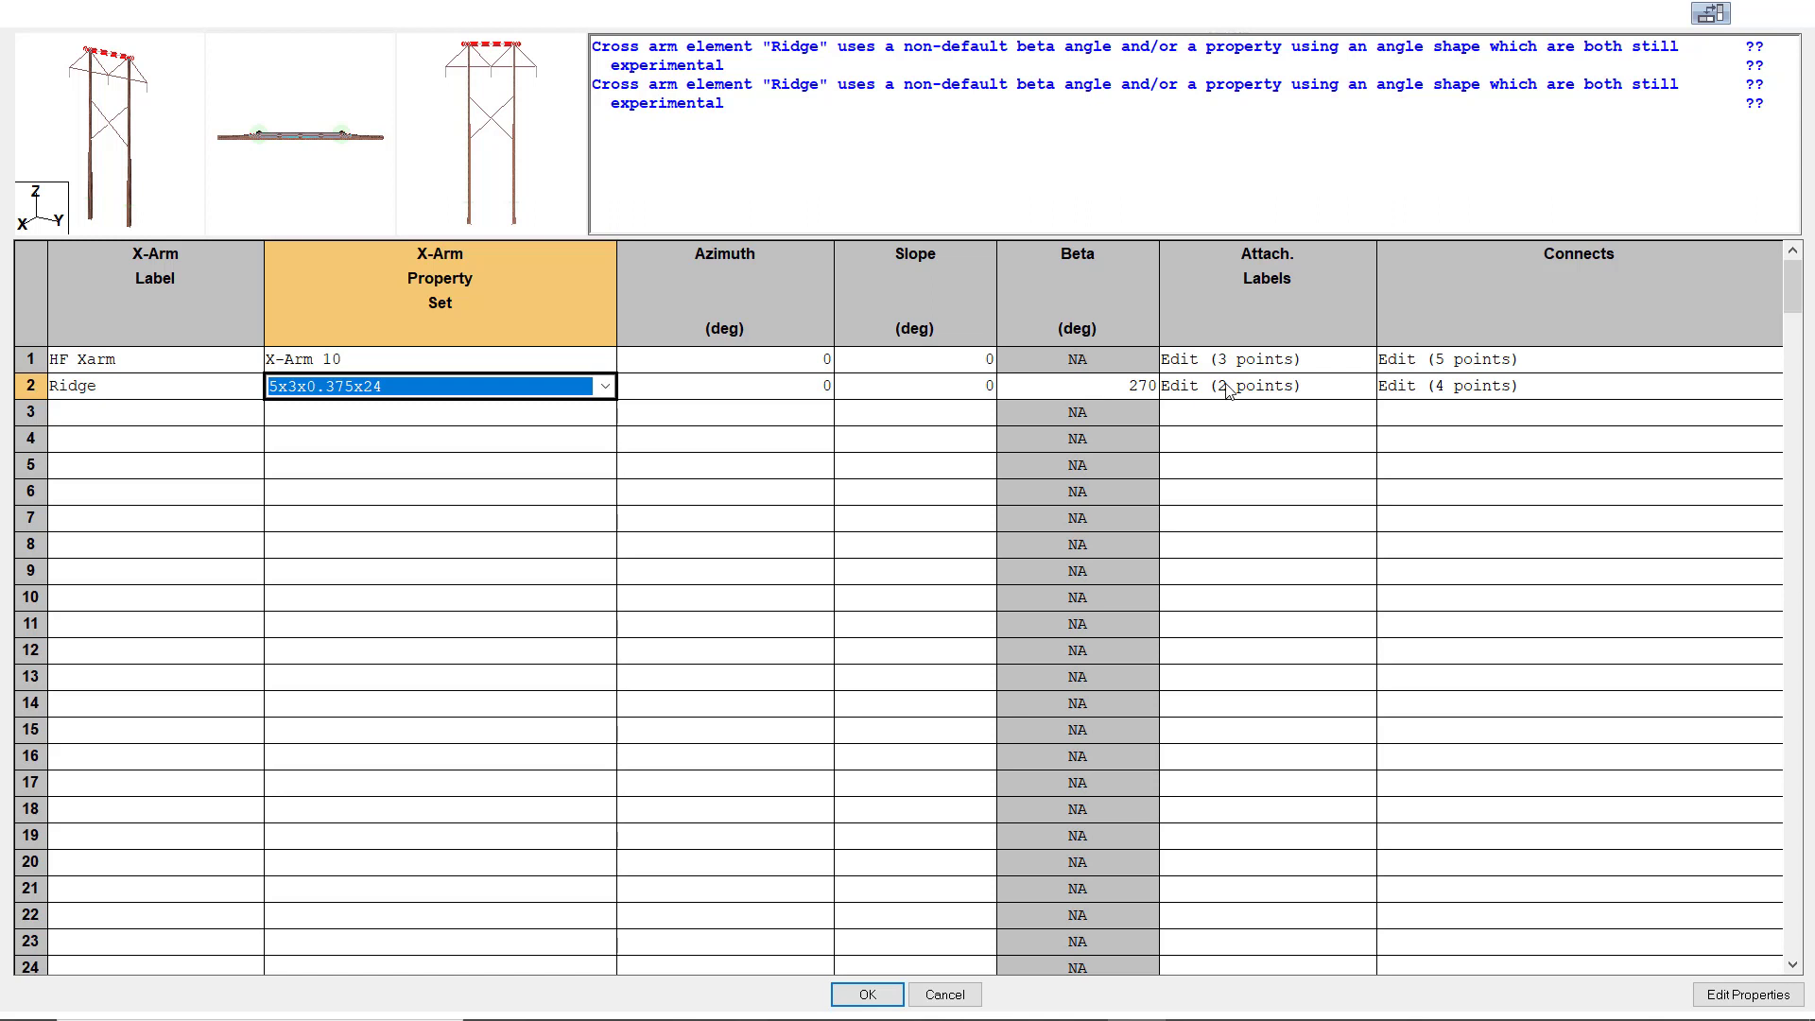
pyautogui.click(1281, 387)
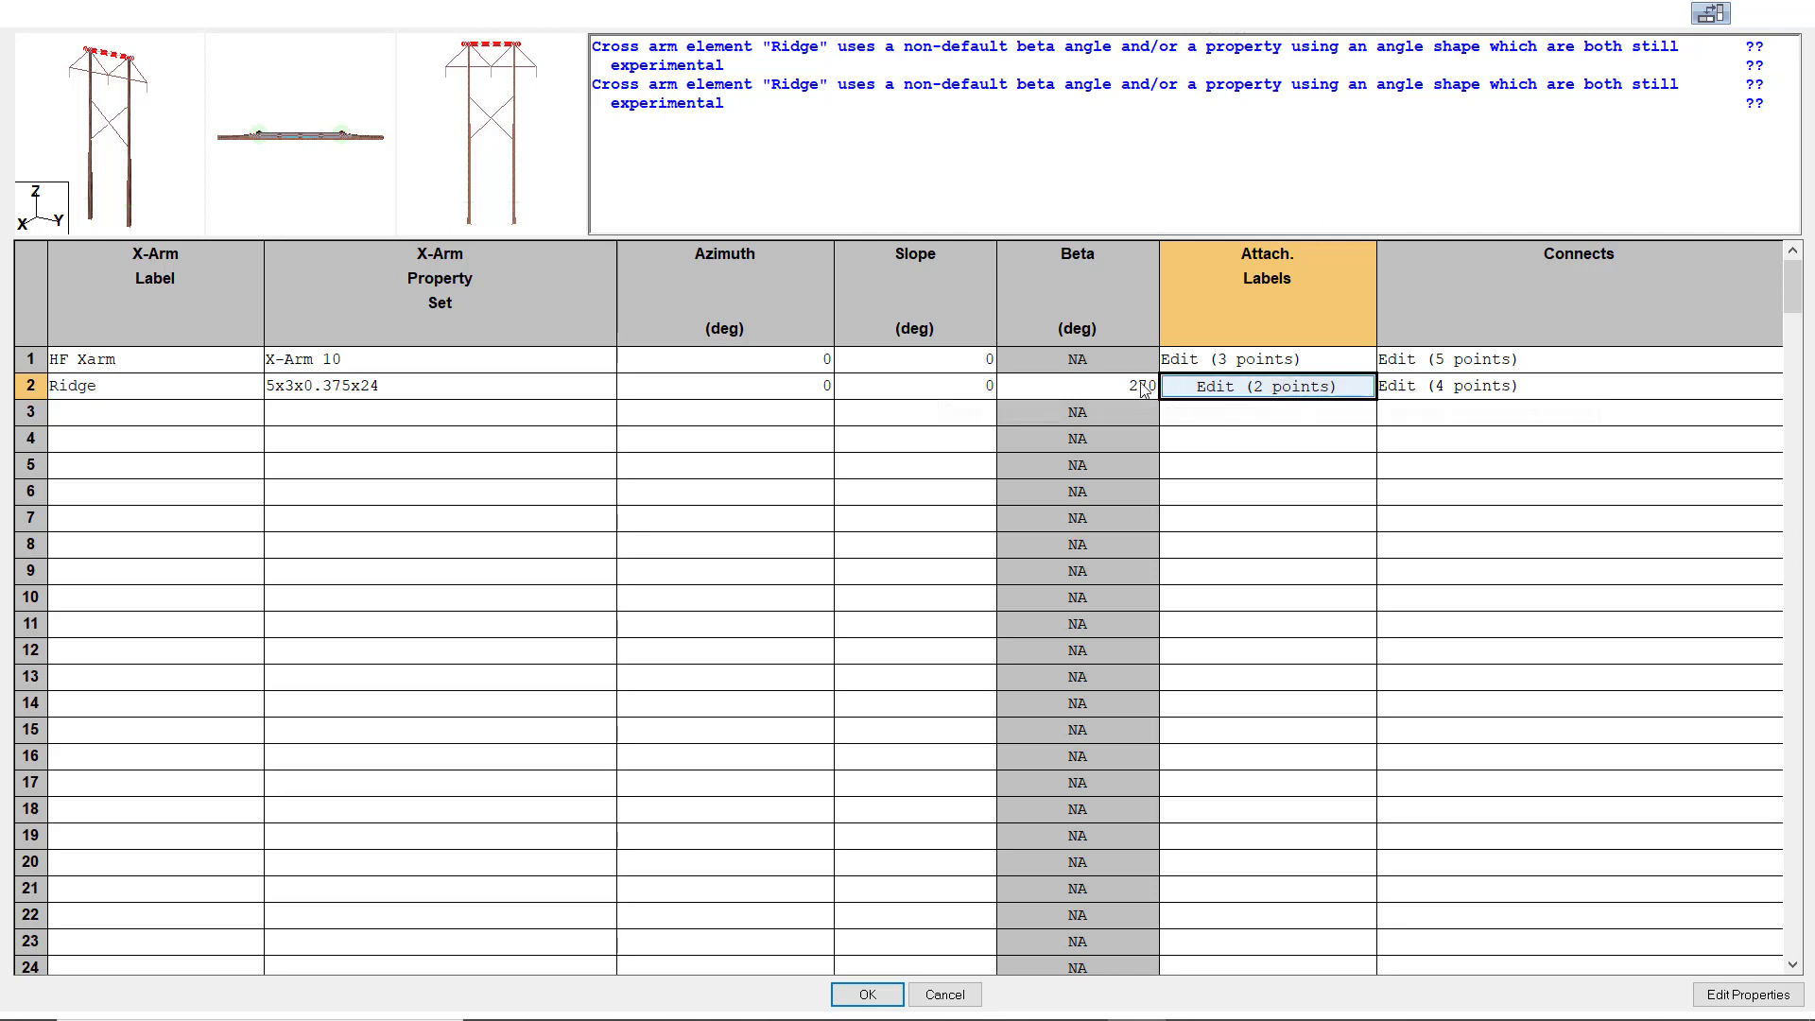
pyautogui.press('Escape')
pyautogui.click(1069, 387)
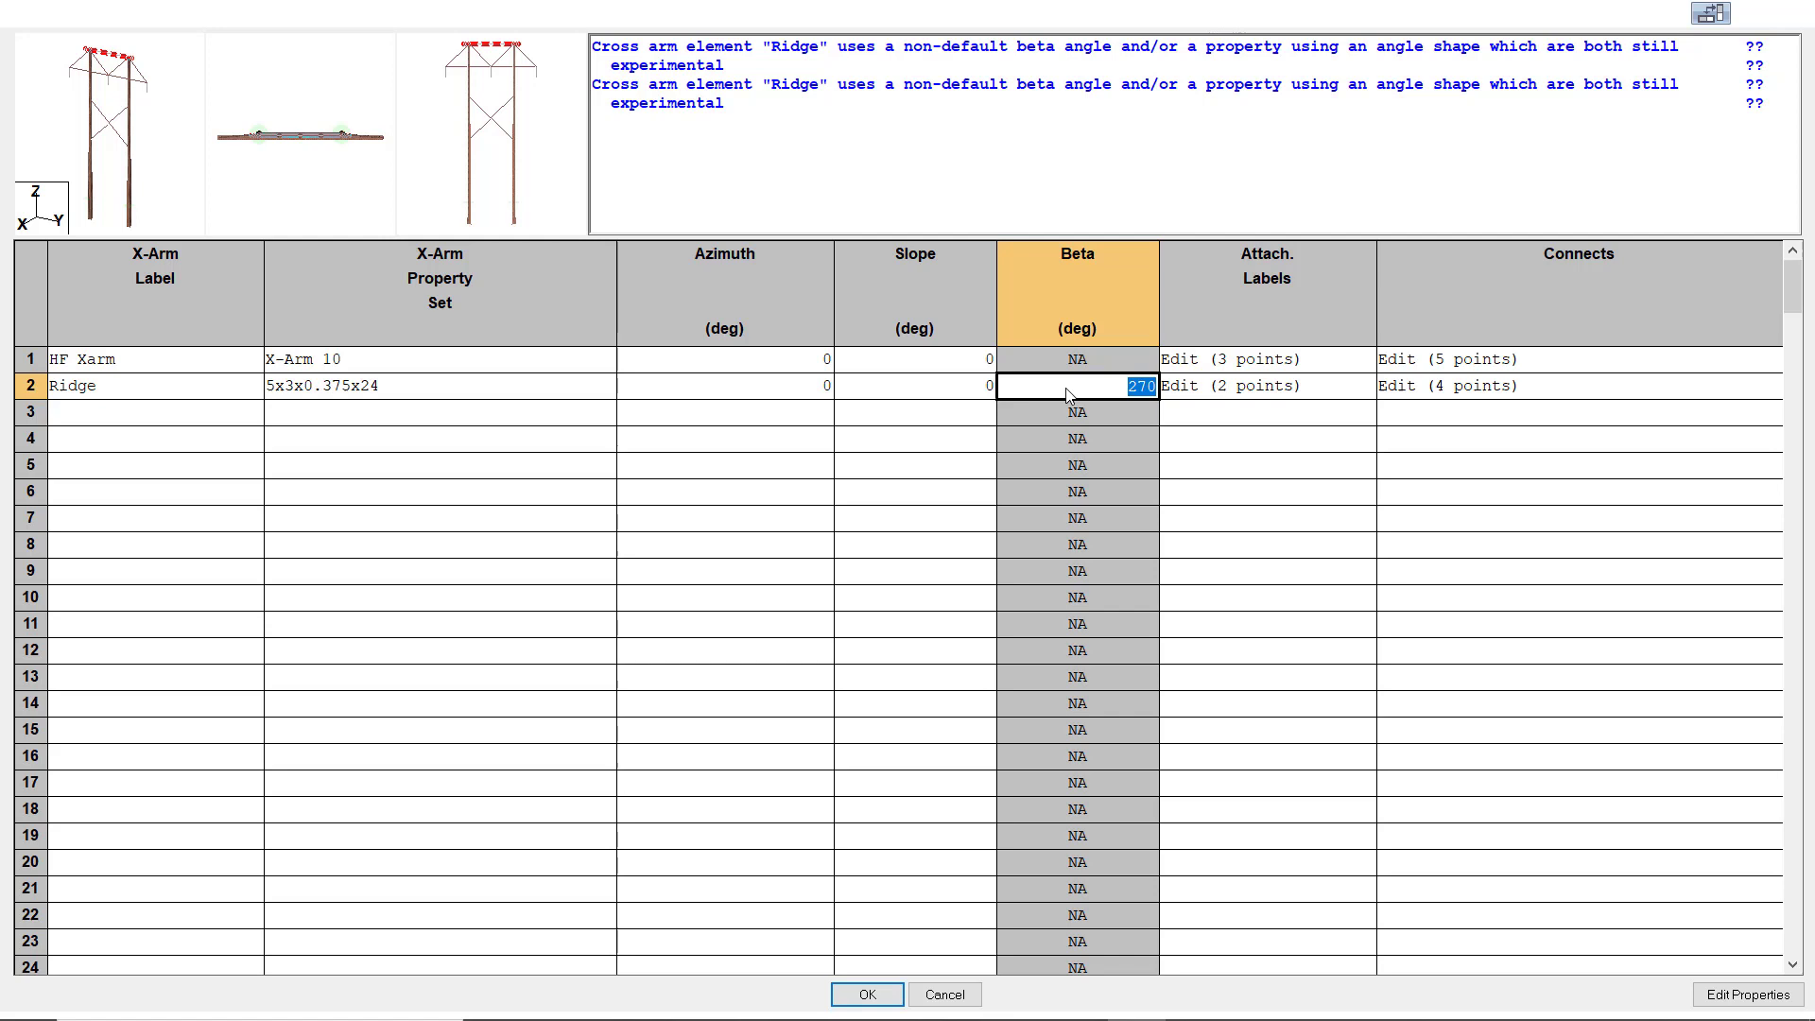
# Close the geometry table and zoom and rotate a side view to inspect the Ridge angle on the pole top
pyautogui.click(867, 995)
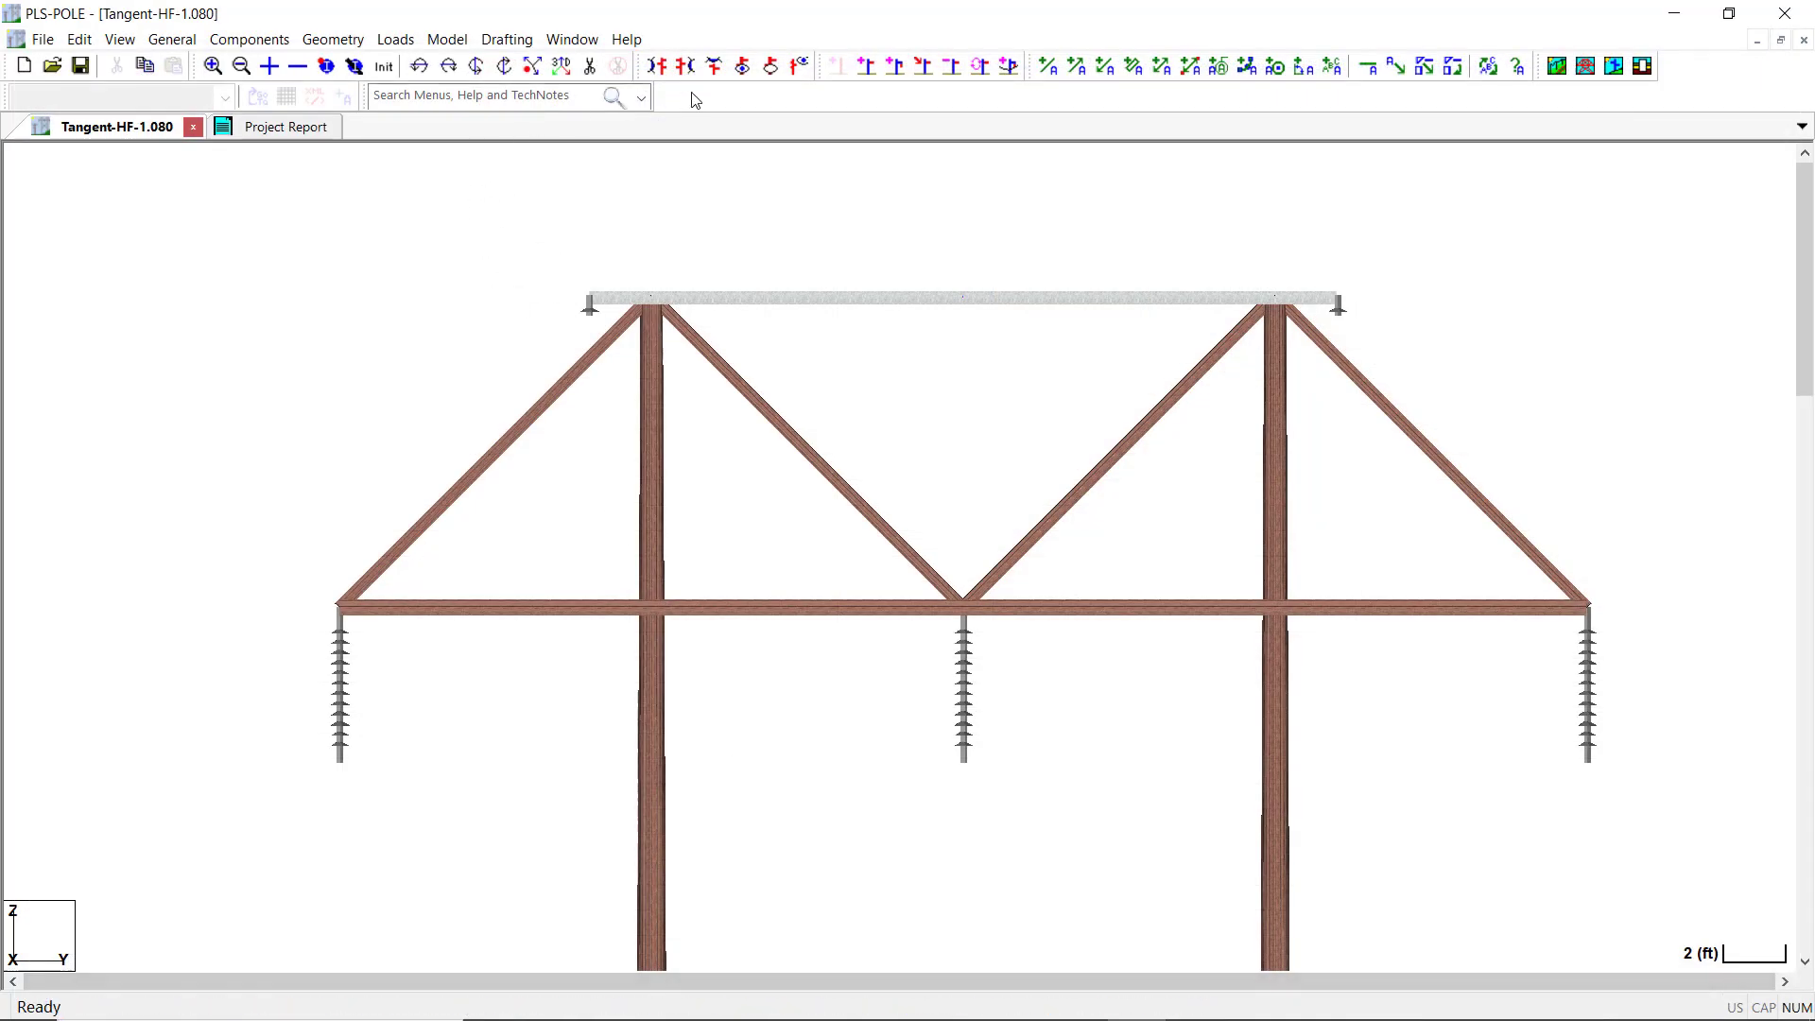
pyautogui.click(685, 66)
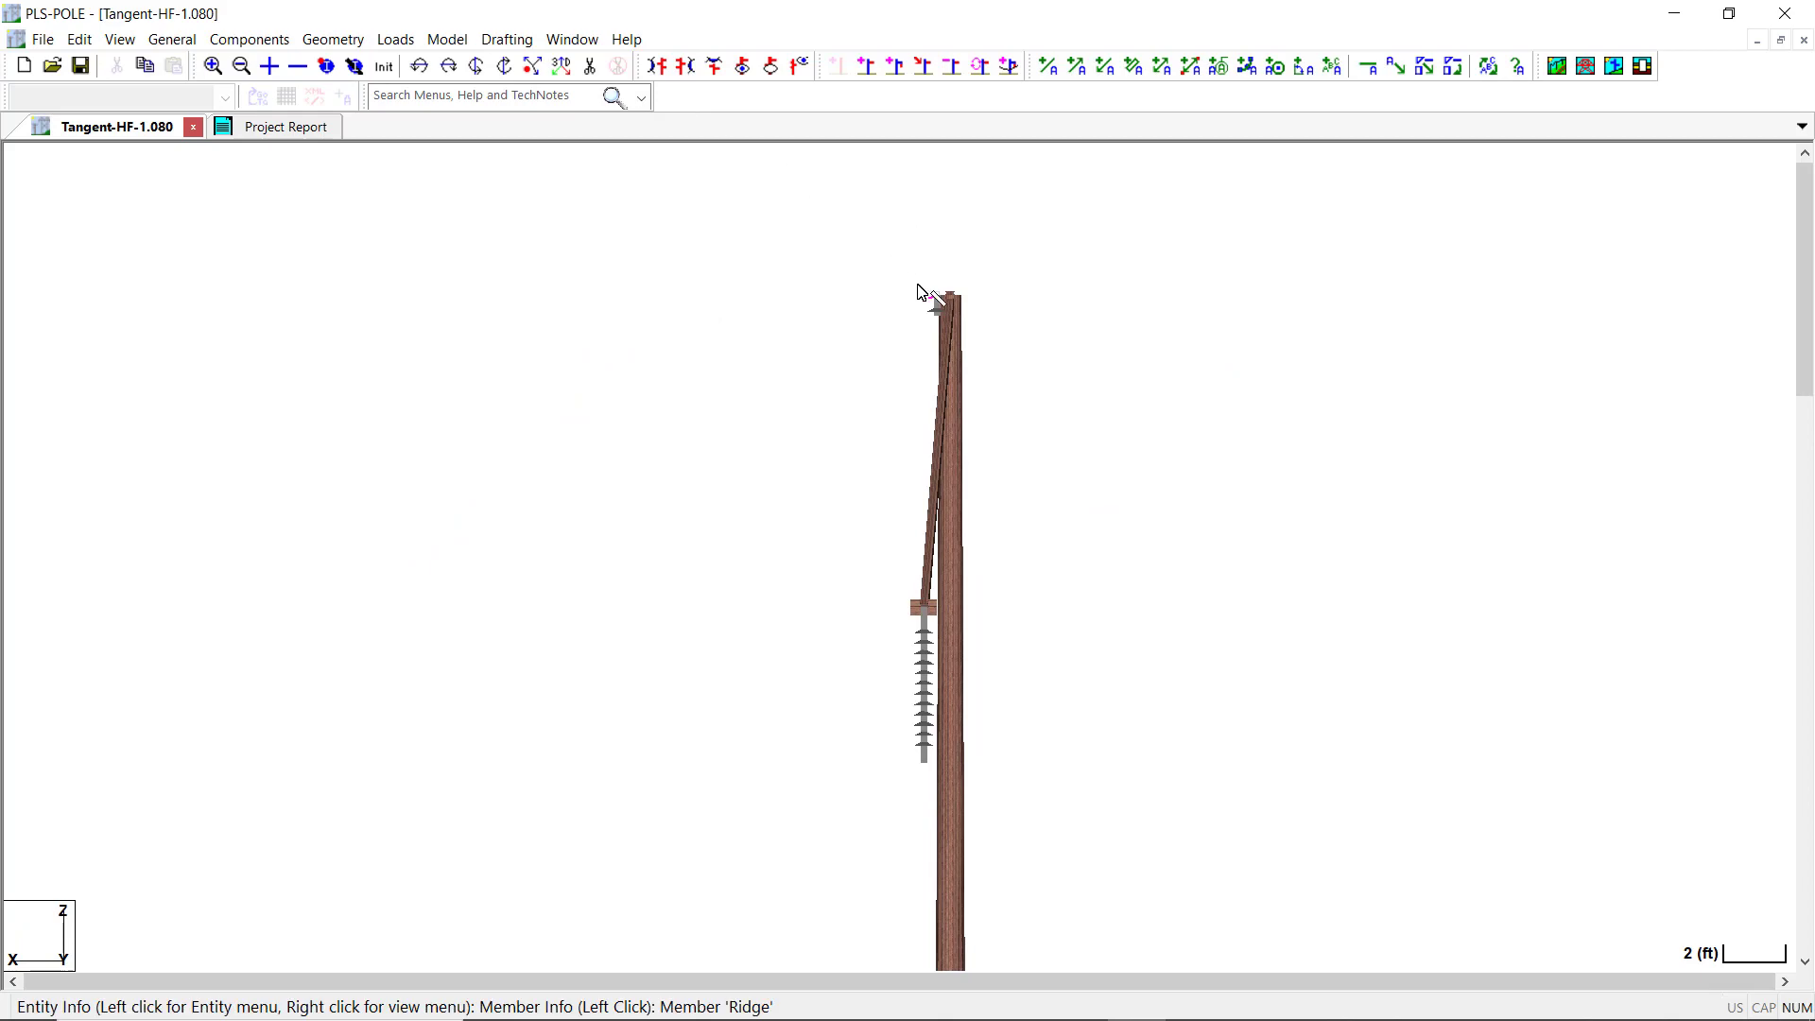
pyautogui.scroll(5, 936, 296)
pyautogui.scroll(2, 945, 302)
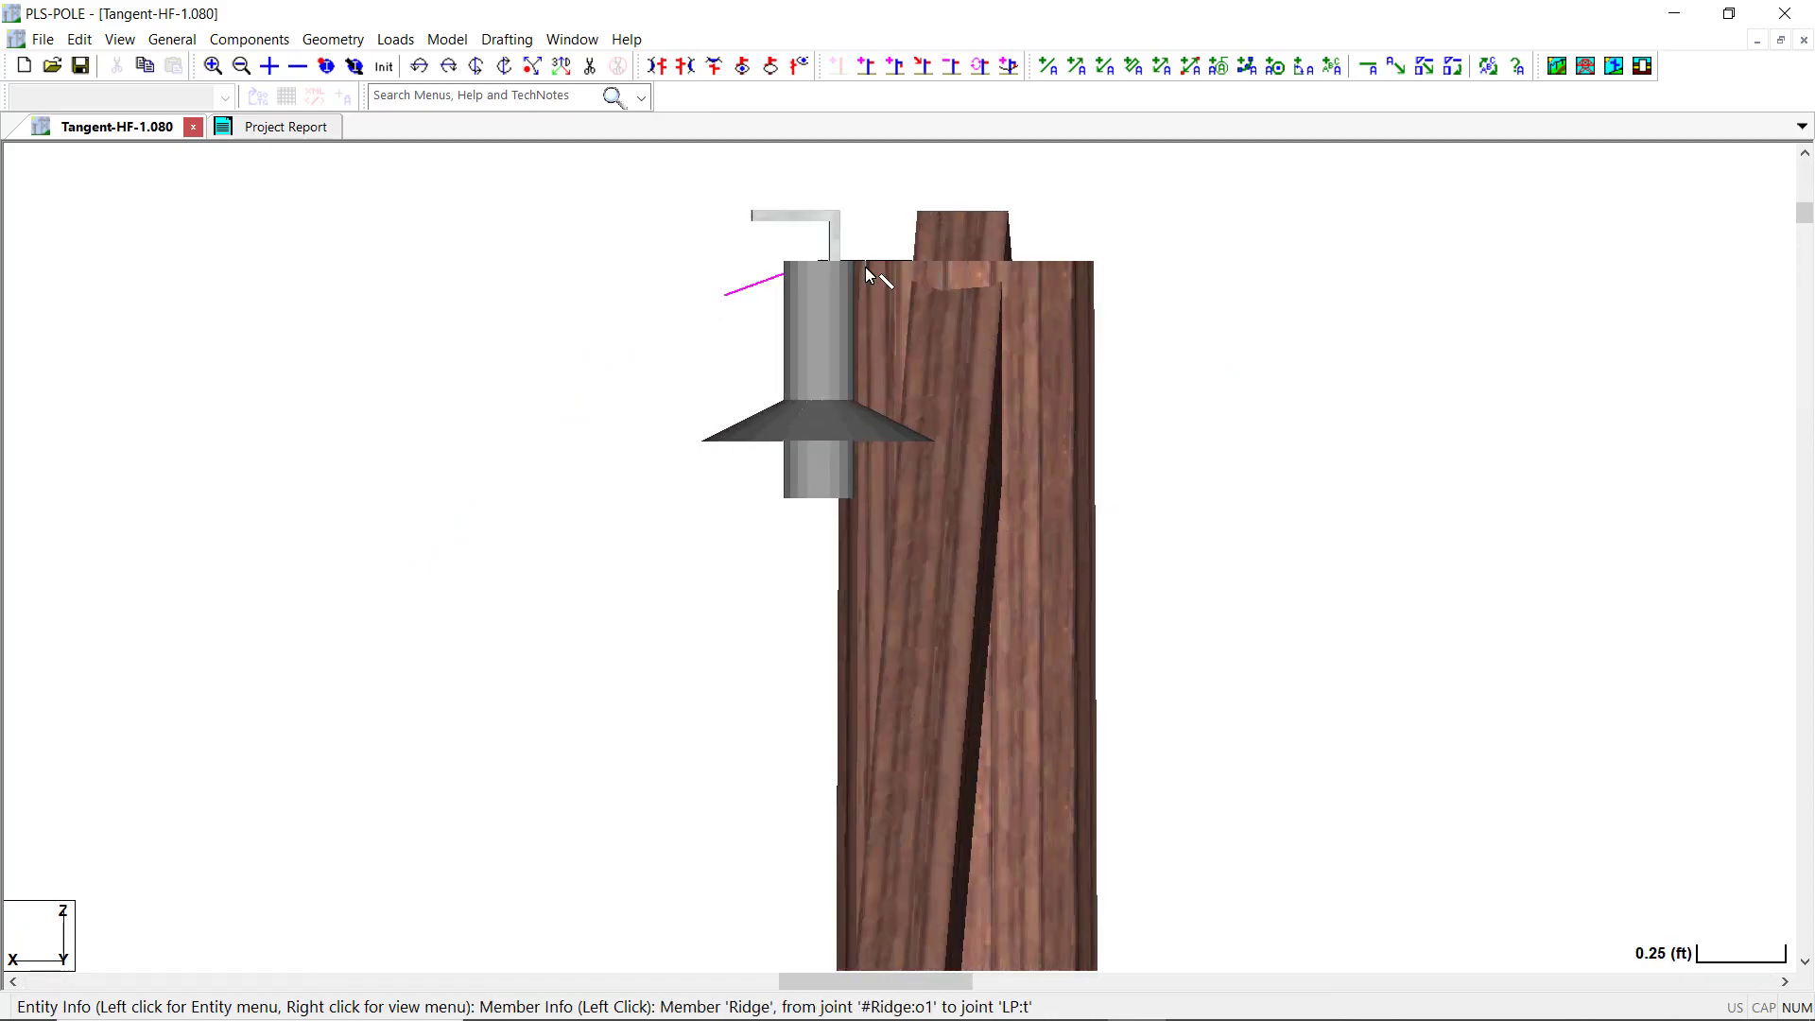
pyautogui.moveTo(865, 266); pyautogui.dragTo(1115, 296, button='middle')
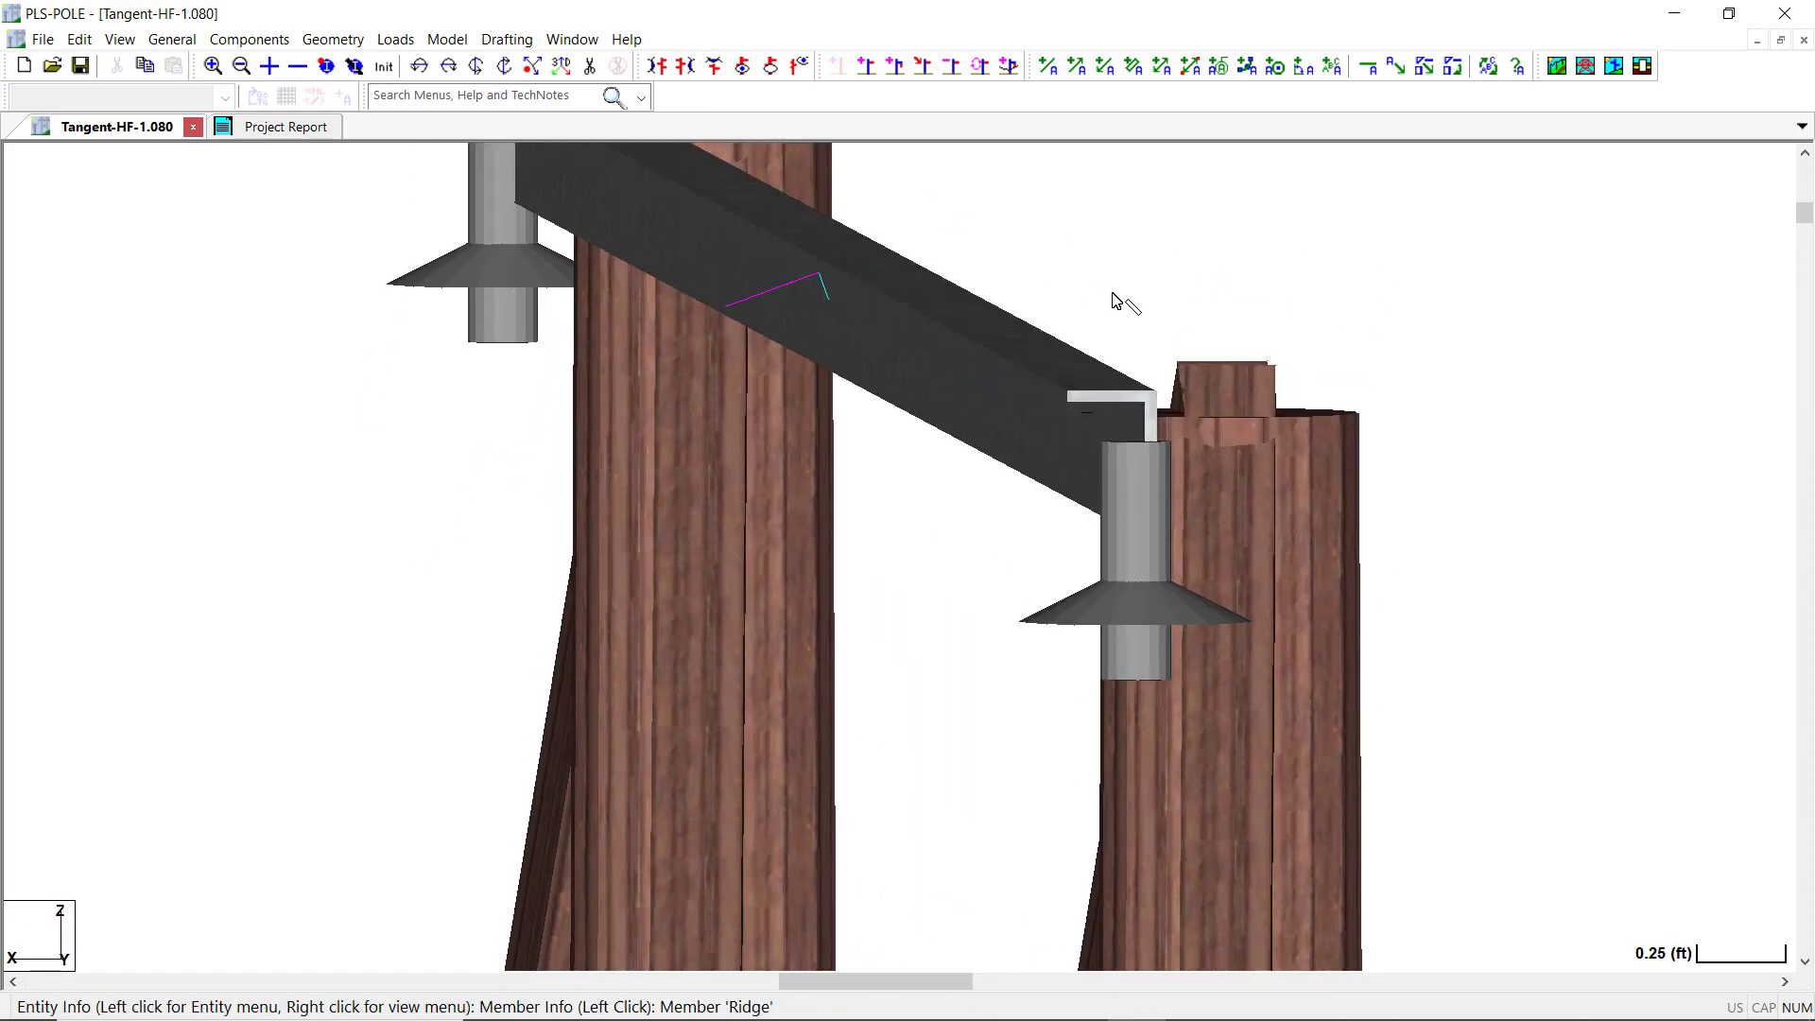
pyautogui.scroll(3, 1165, 394)
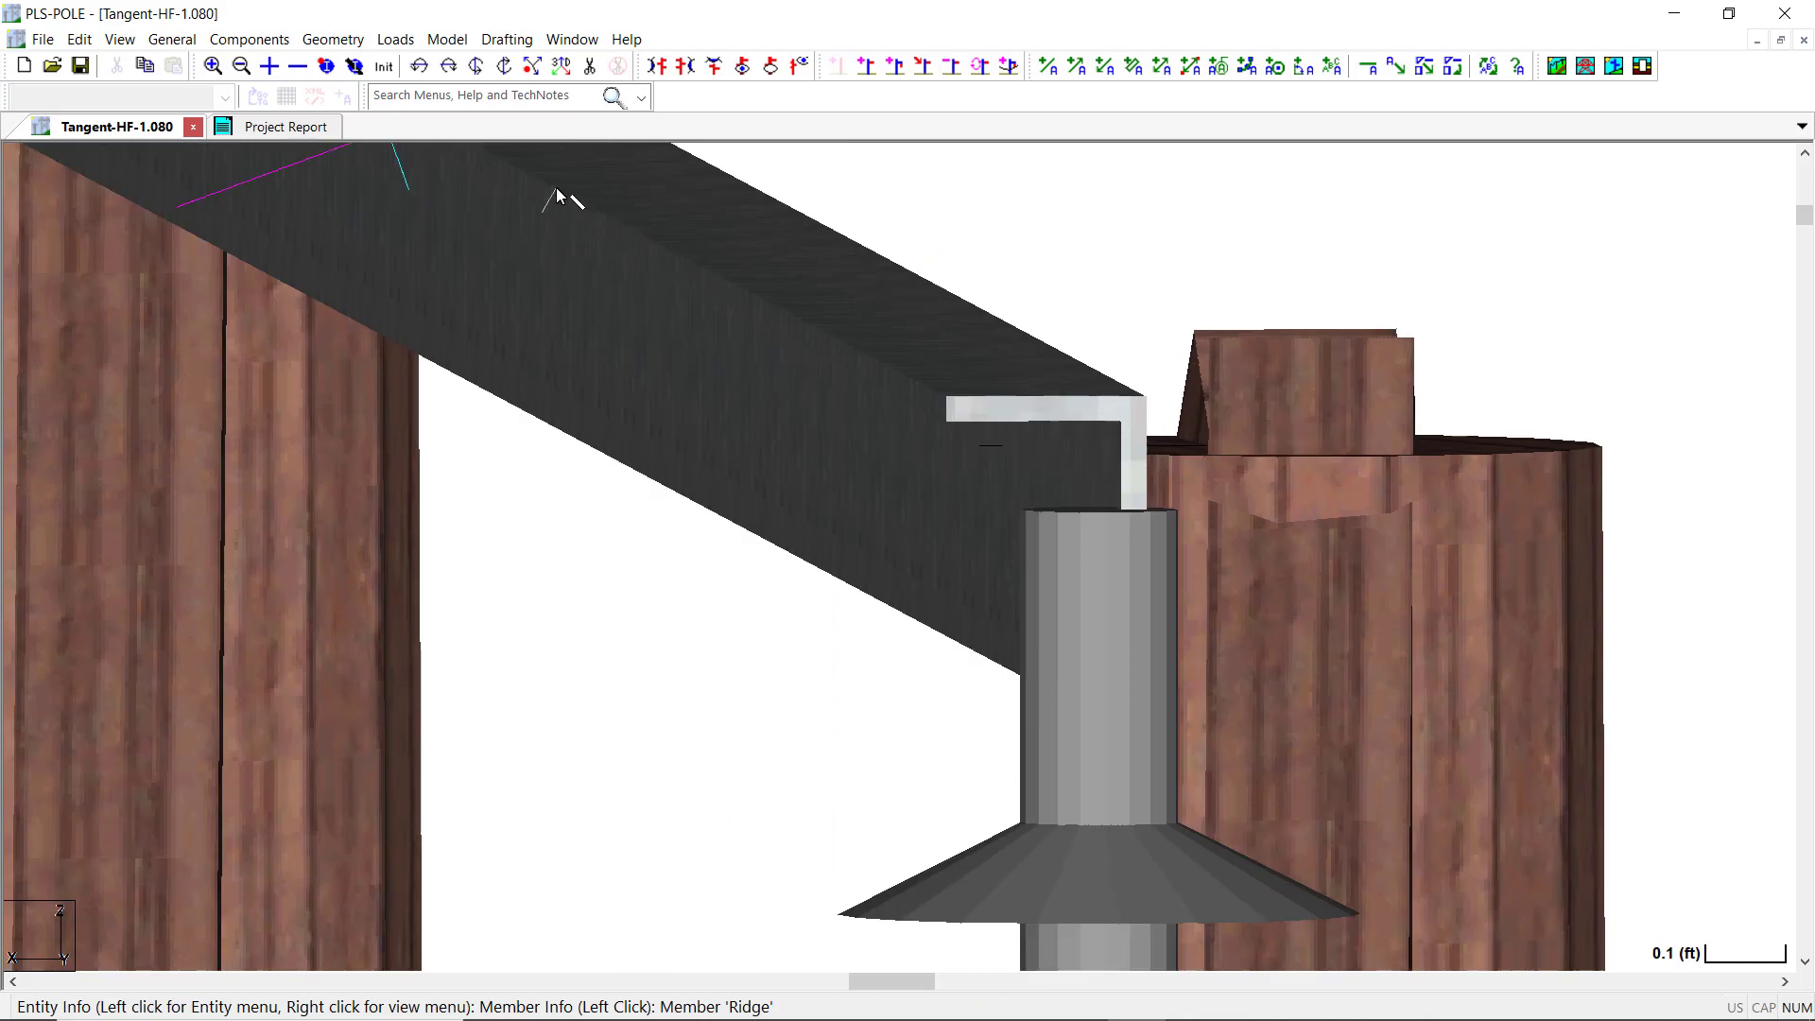
pyautogui.click(335, 40)
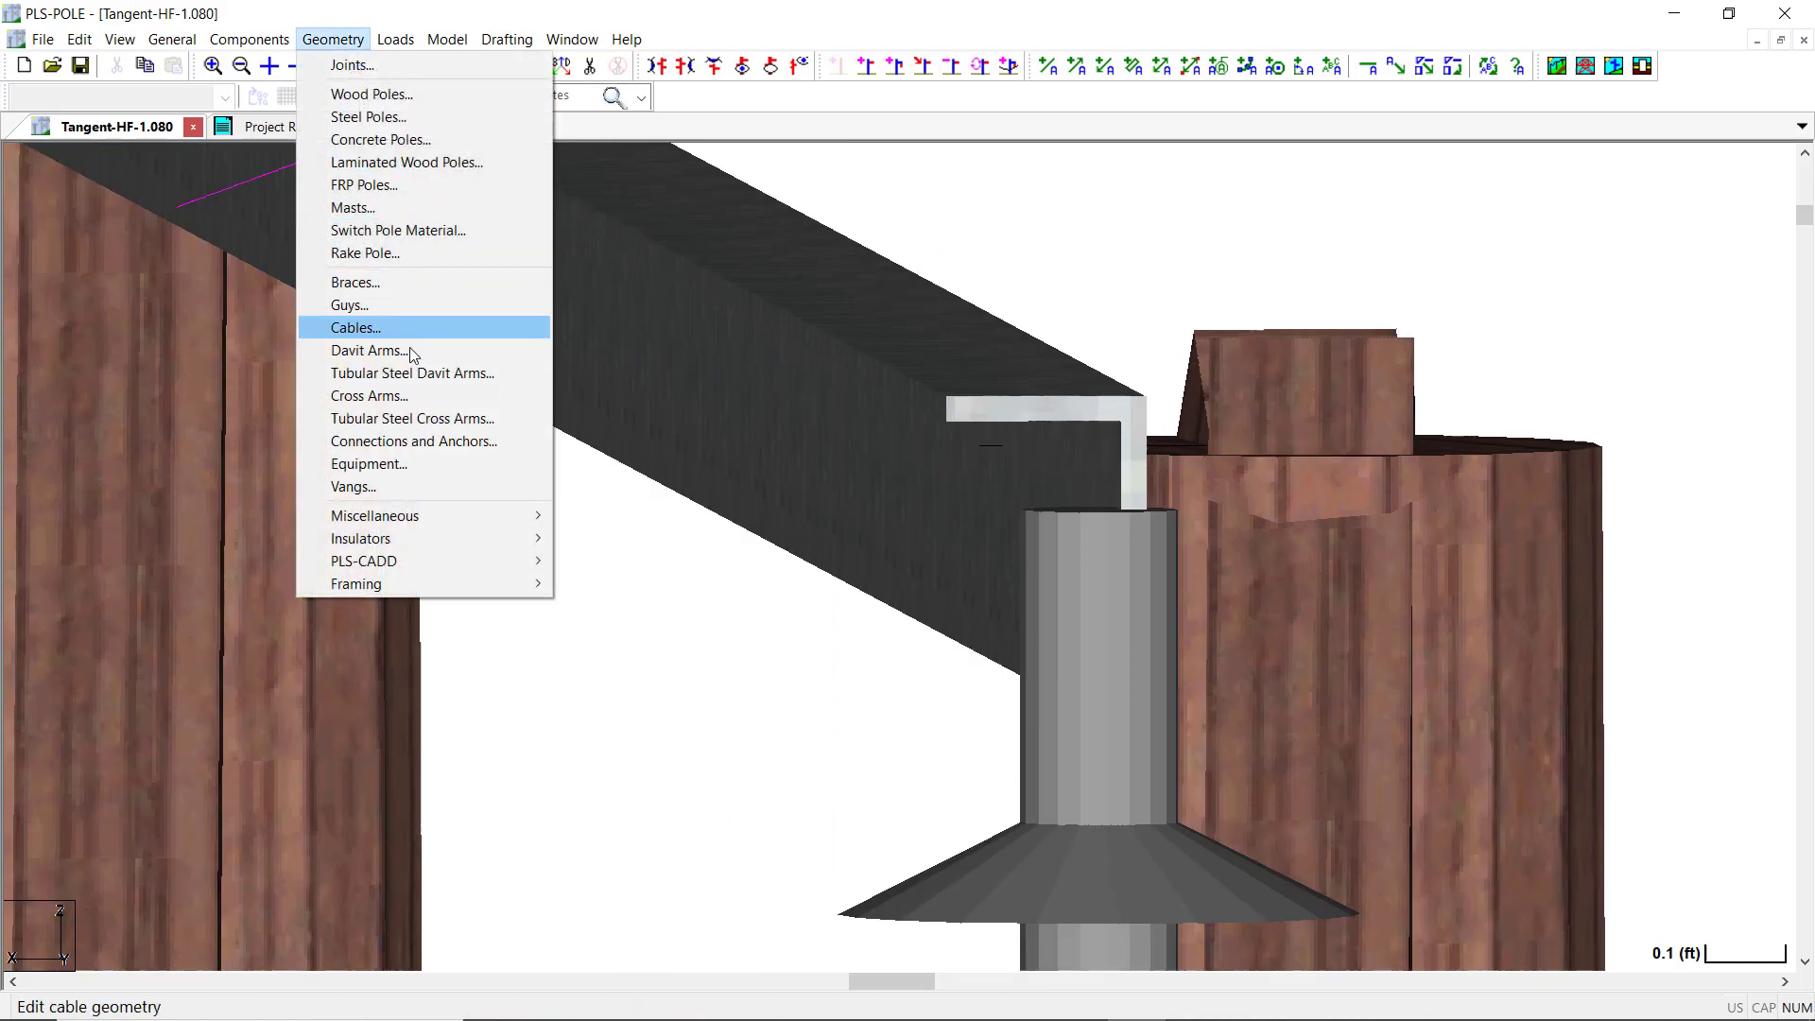
# Change the Ridge cross arm's beta angle from 270 to 180 in the Cross Arms table
pyautogui.click(412, 395)
pyautogui.click(1127, 389)
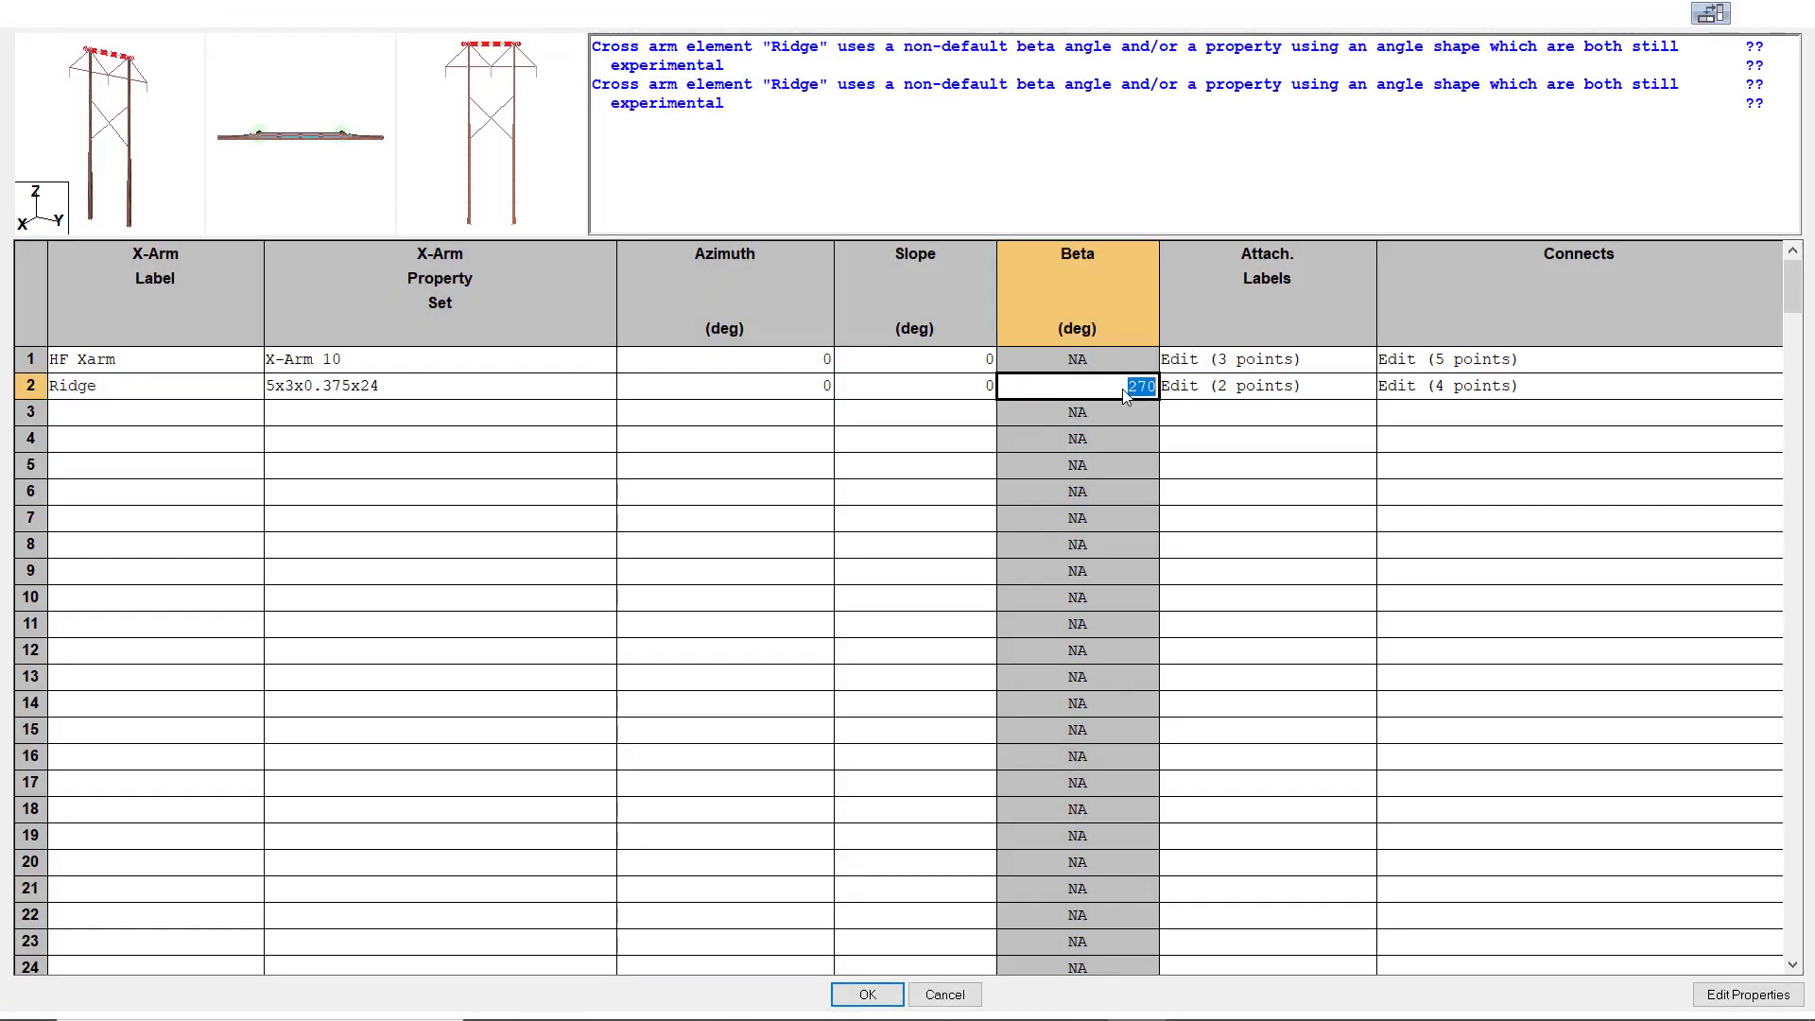
pyautogui.write('180')
pyautogui.click(886, 1000)
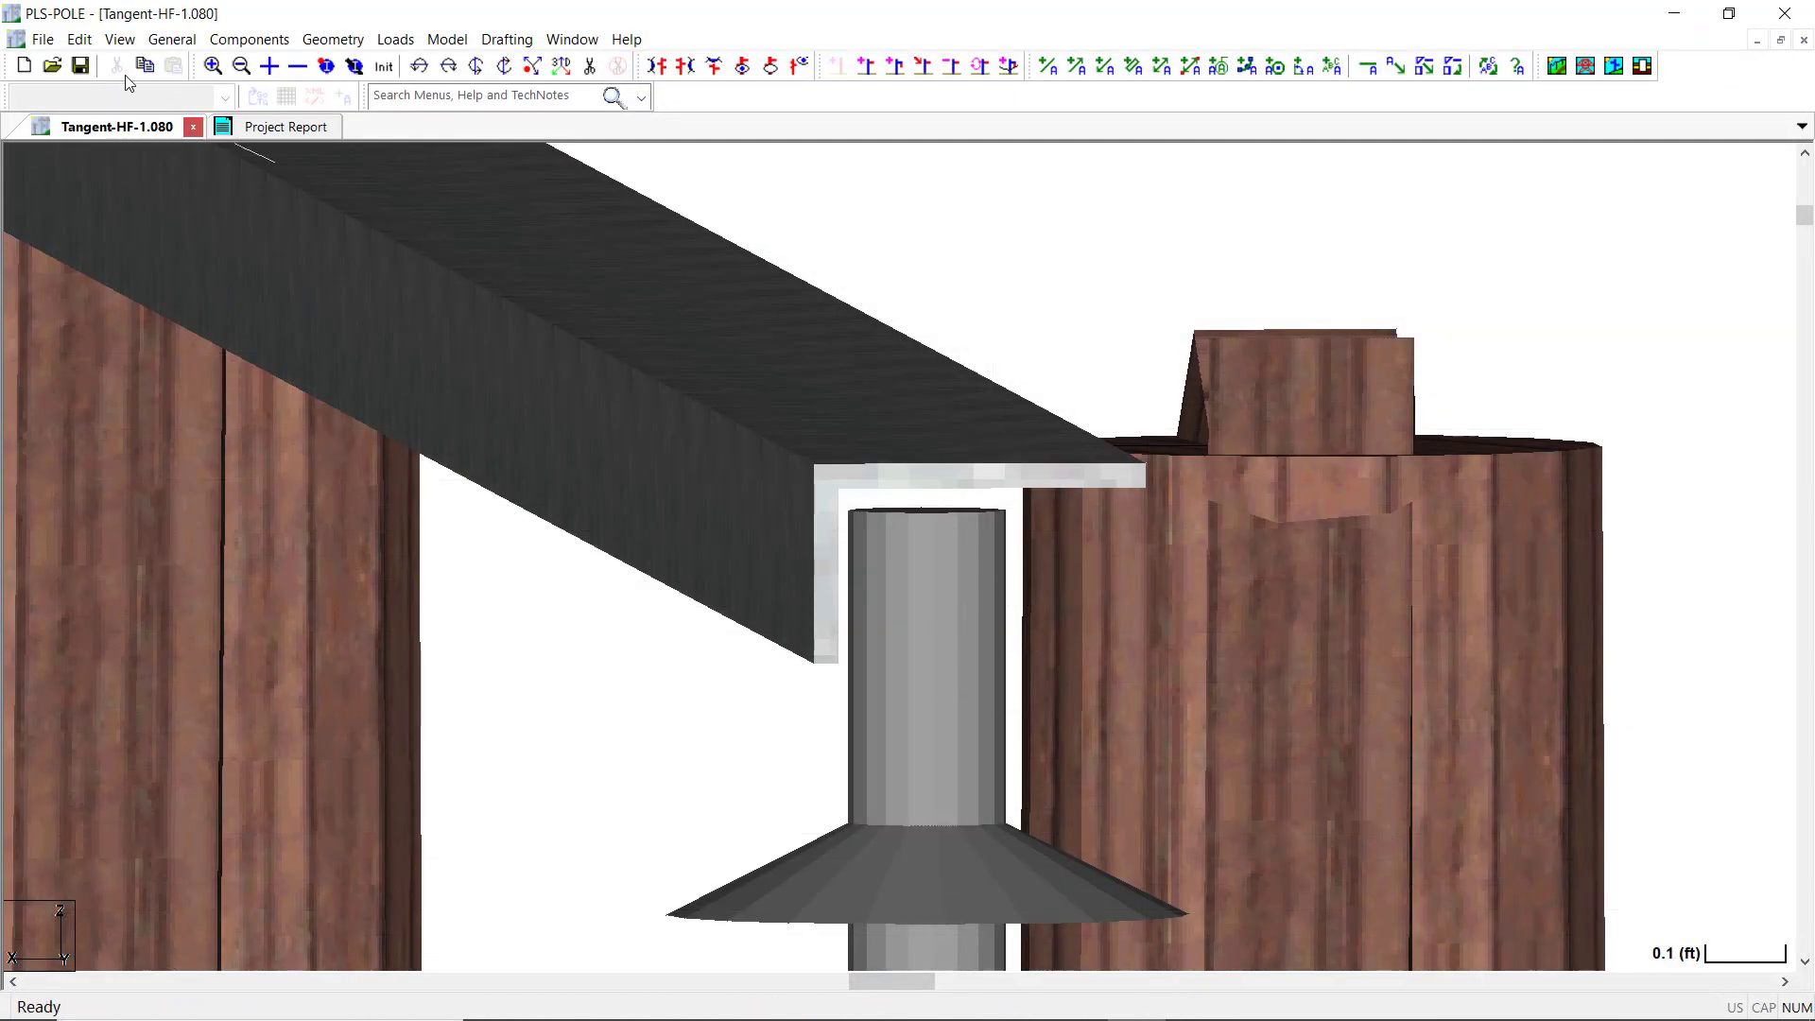
# Undo the beta change and reopen the Cross Arms table with the Ridge beta at 270
pyautogui.click(80, 39)
pyautogui.click(88, 64)
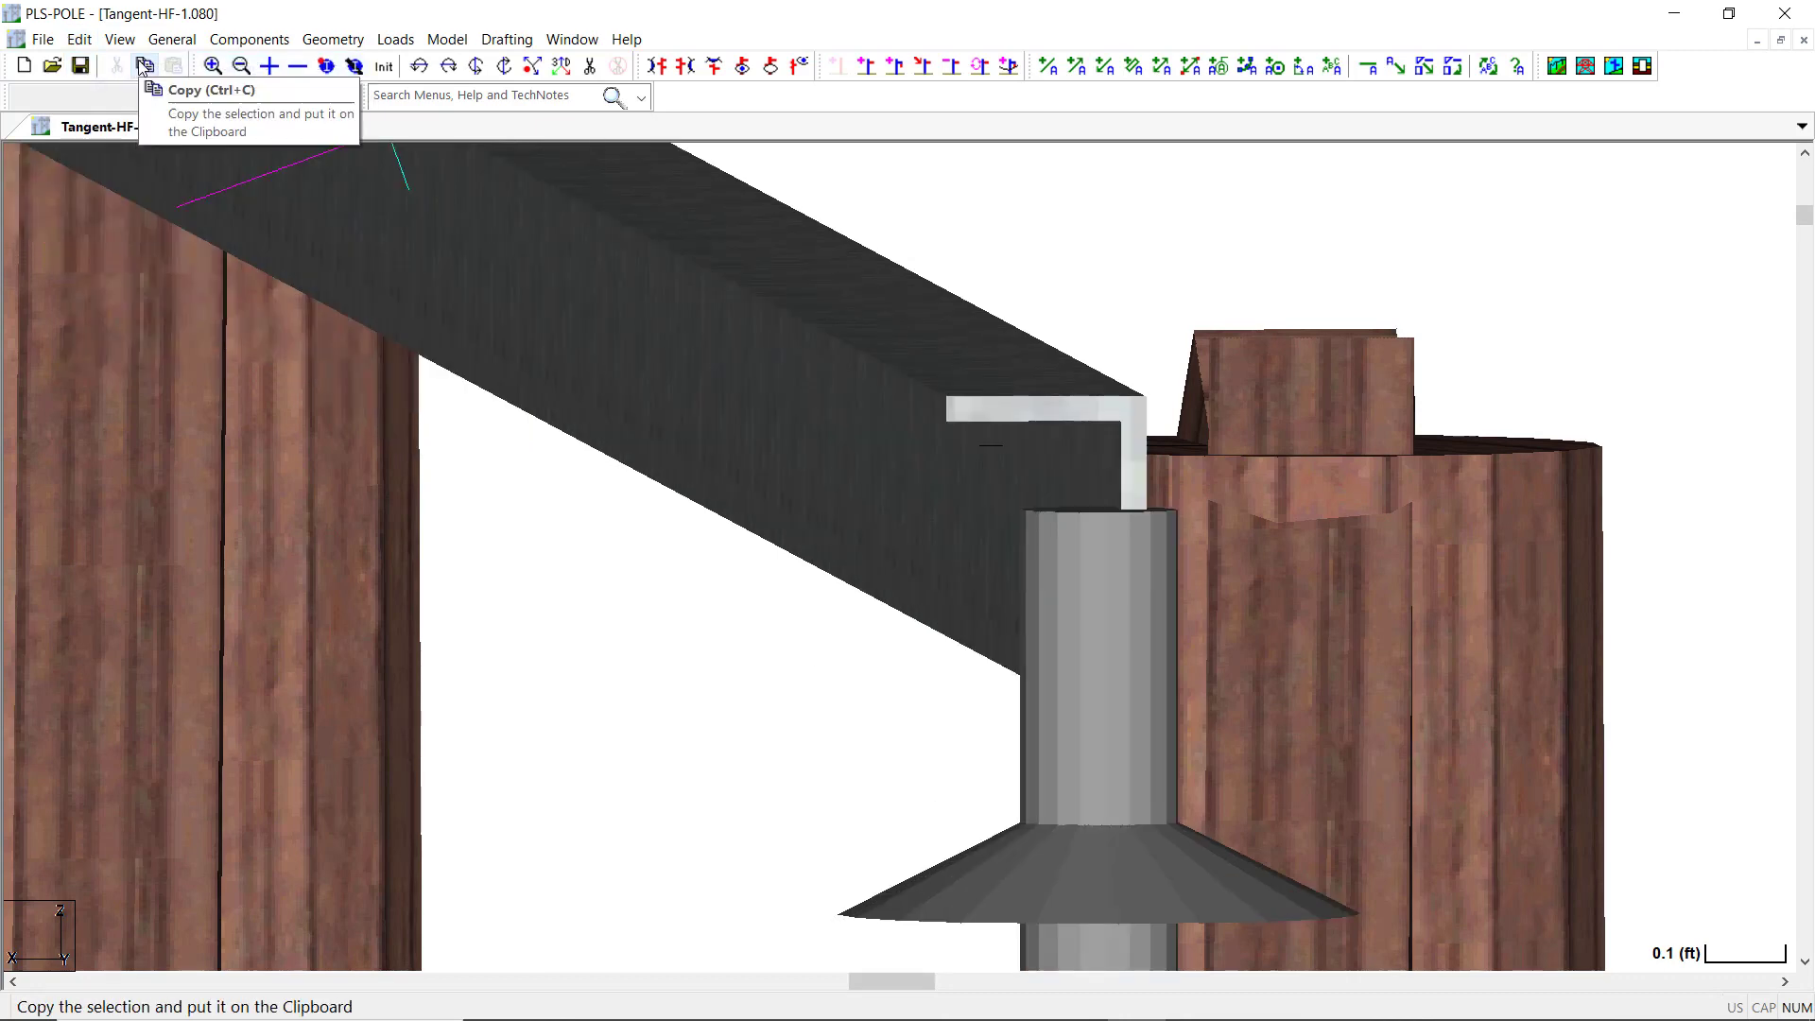
pyautogui.click(333, 39)
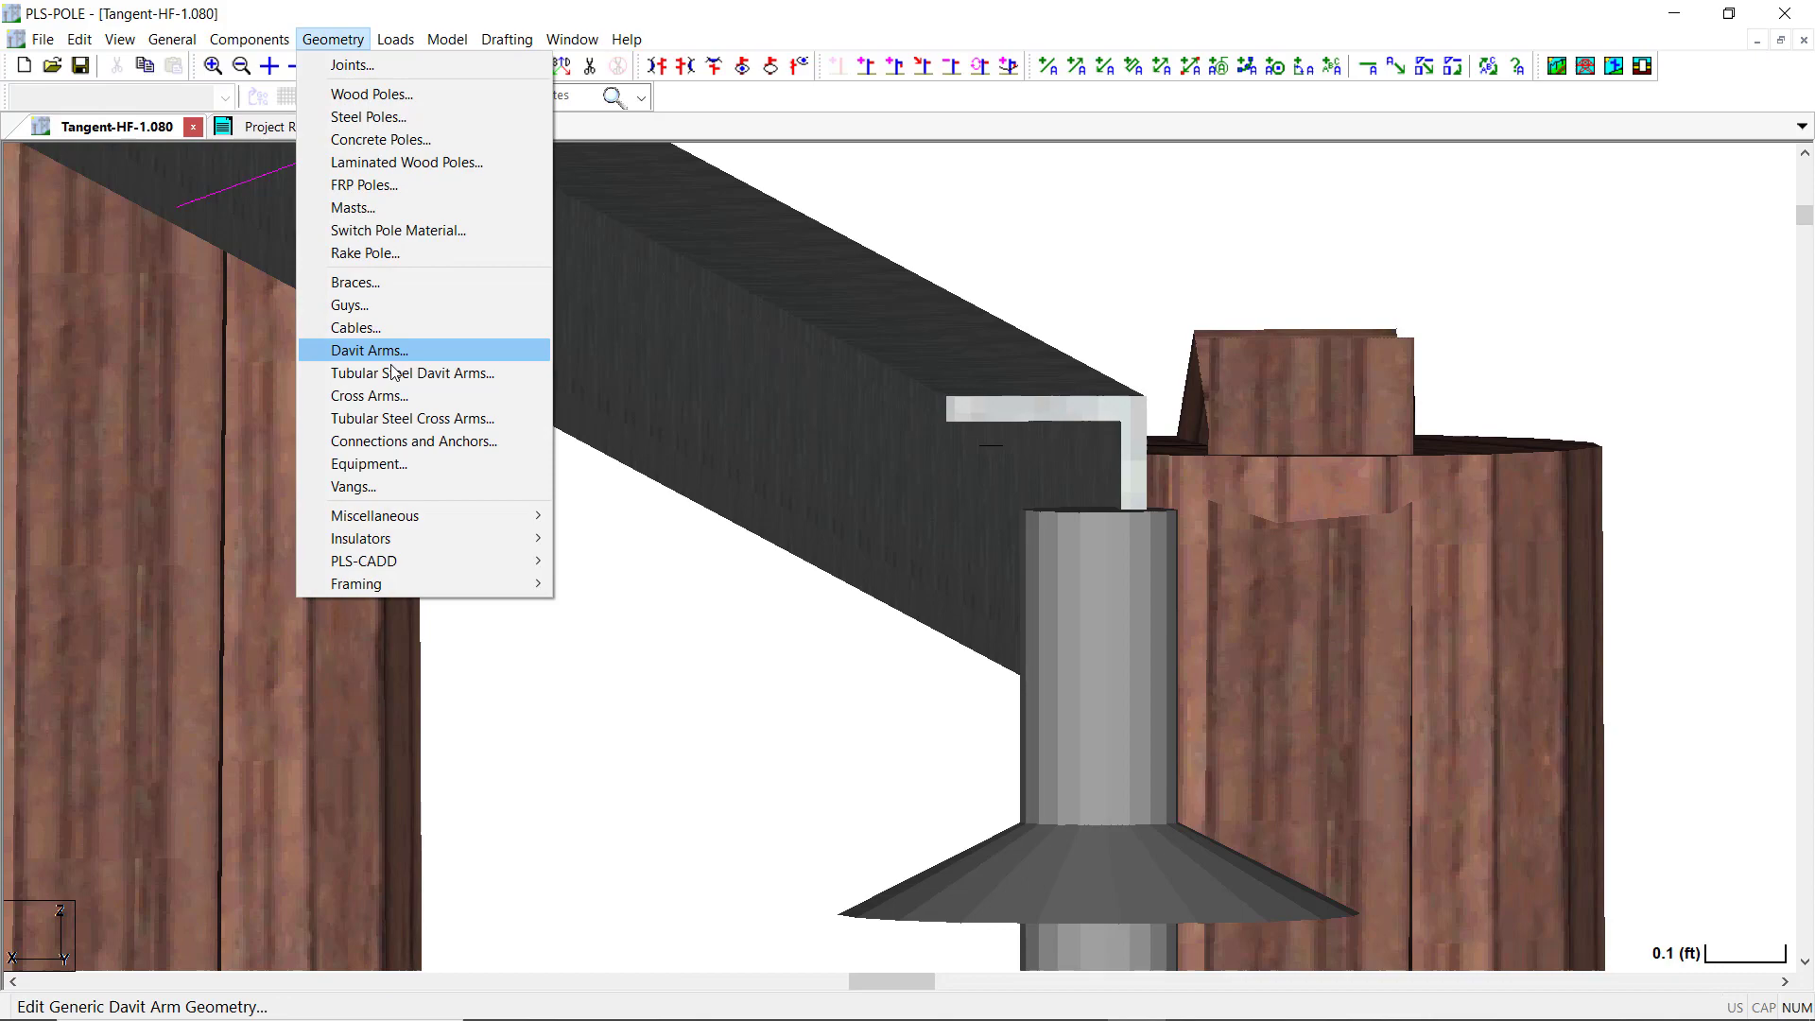
pyautogui.click(369, 395)
pyautogui.click(1084, 387)
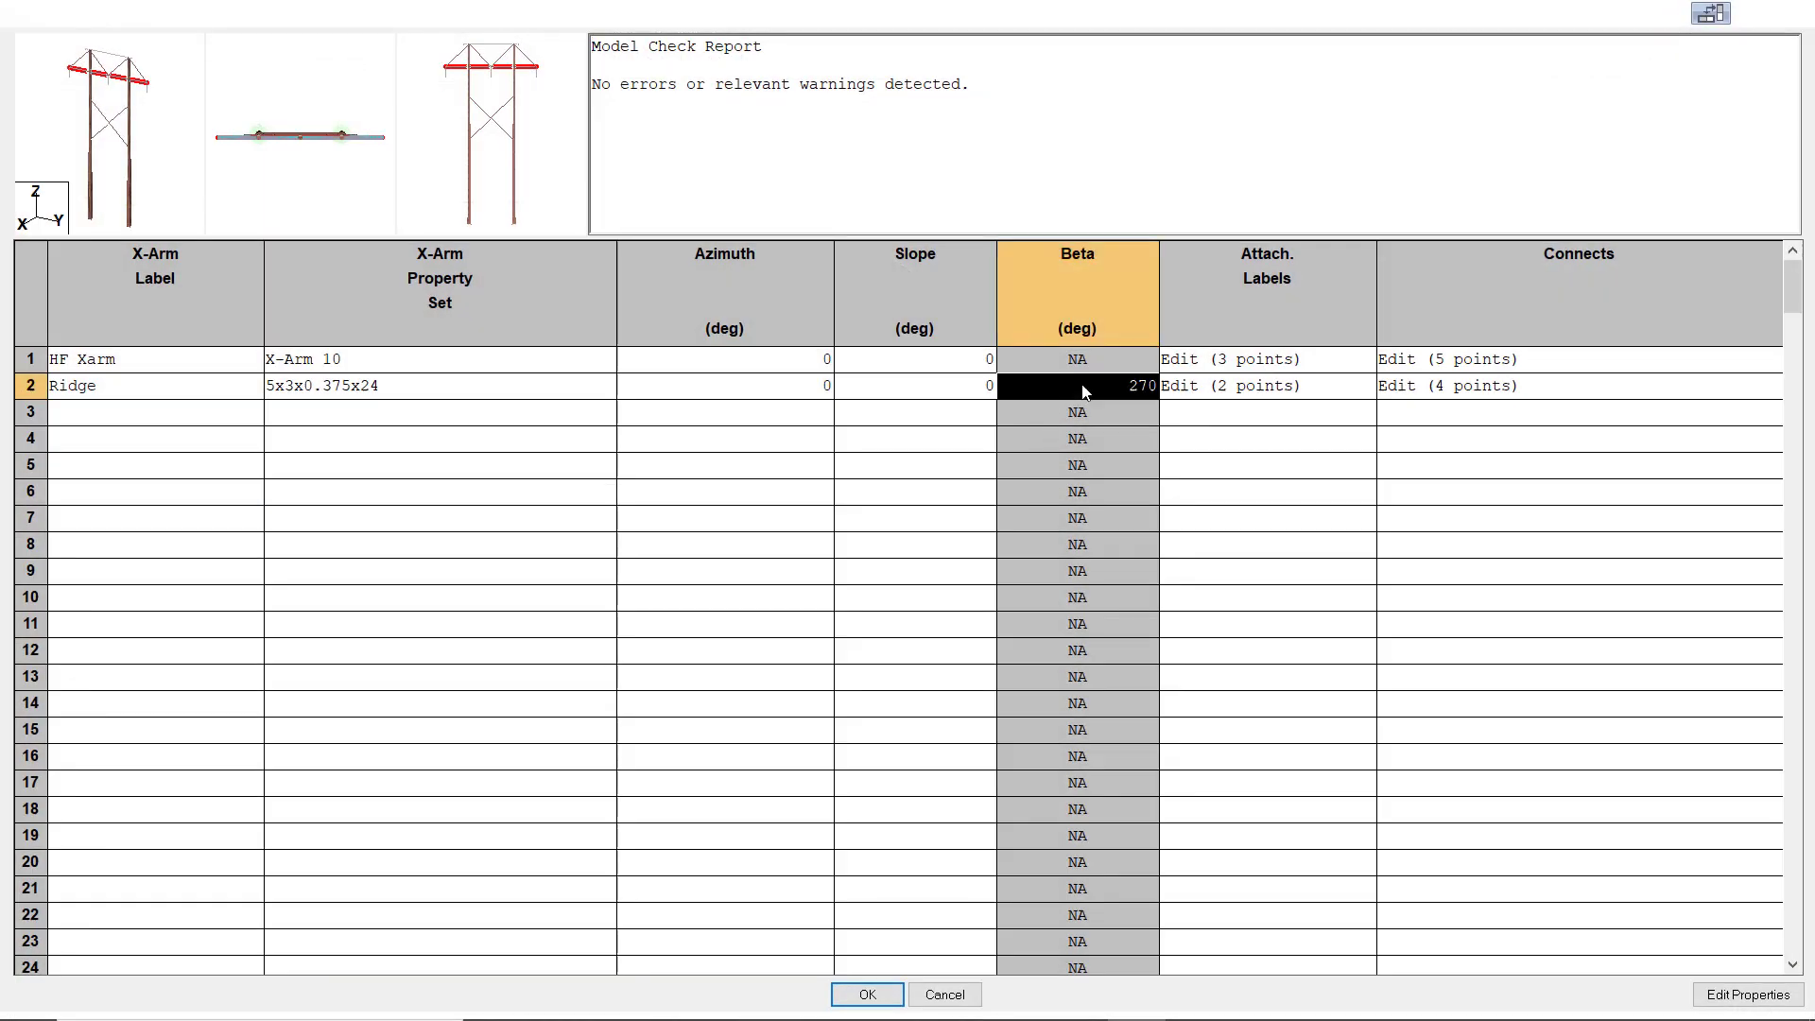
pyautogui.click(1084, 390)
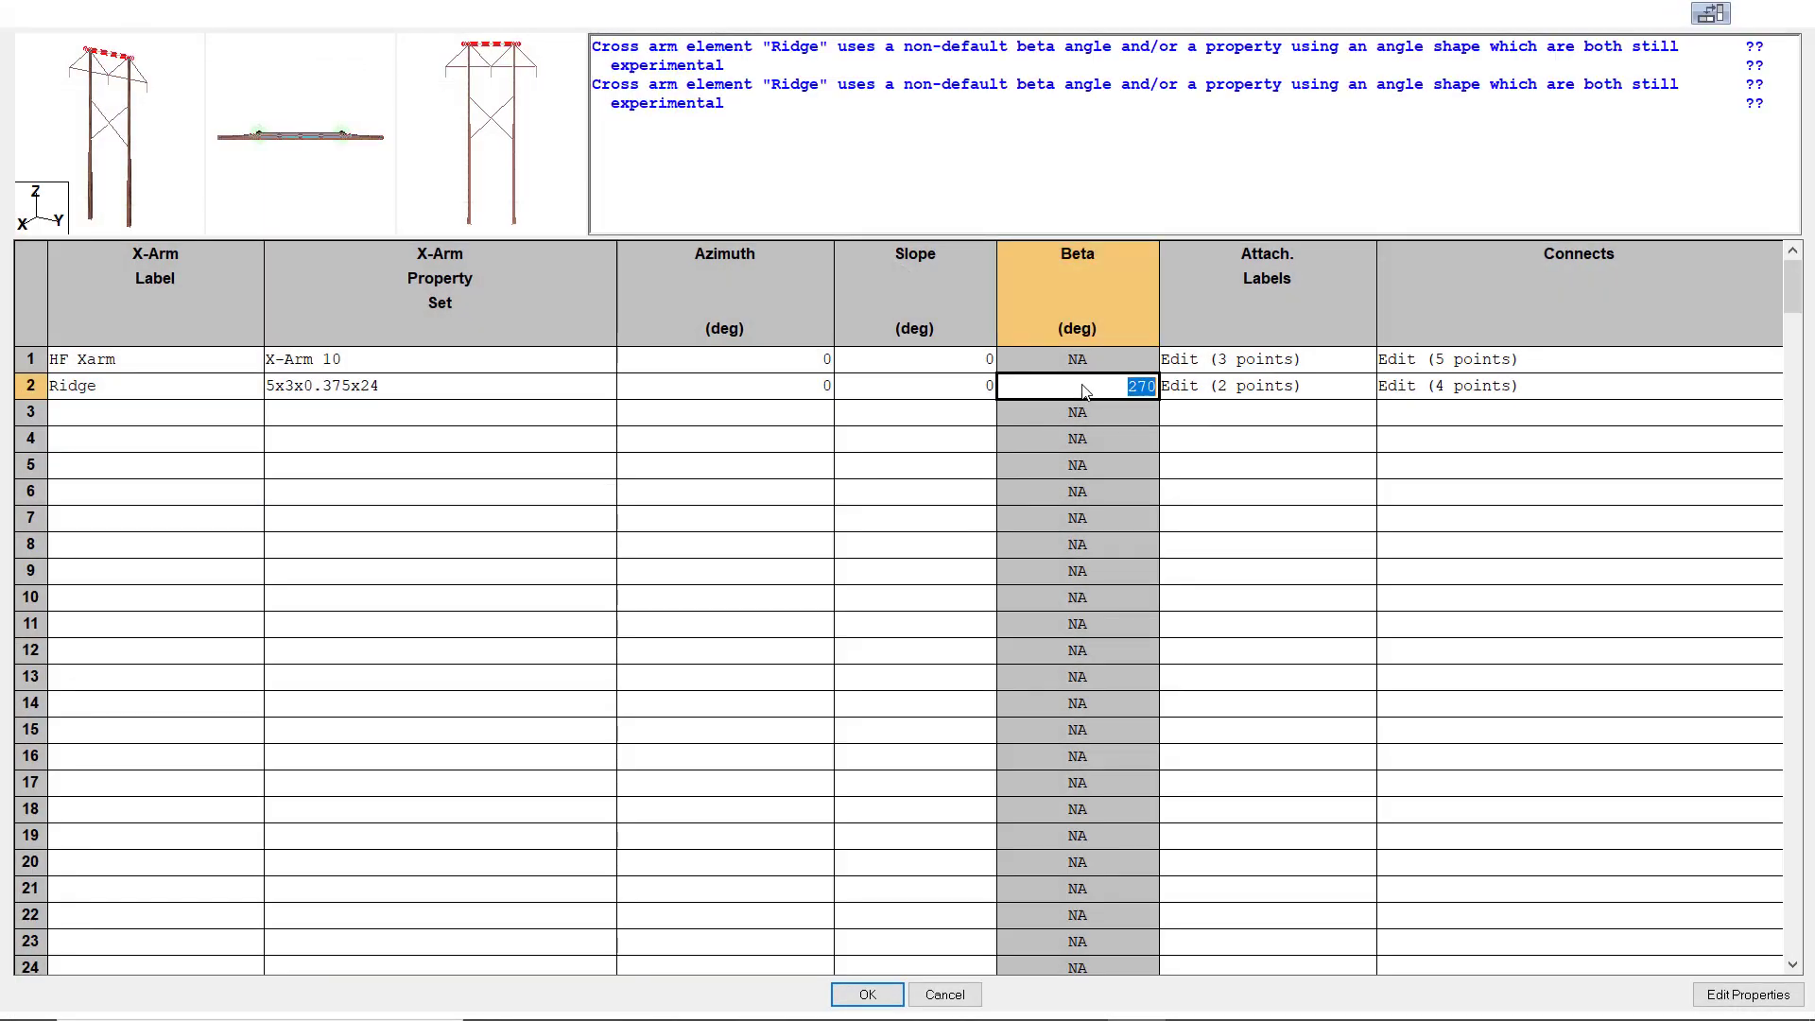
# Keep the Ridge's connection points to the pole tops as Pinned Face
pyautogui.click(1489, 395)
pyautogui.click(1676, 389)
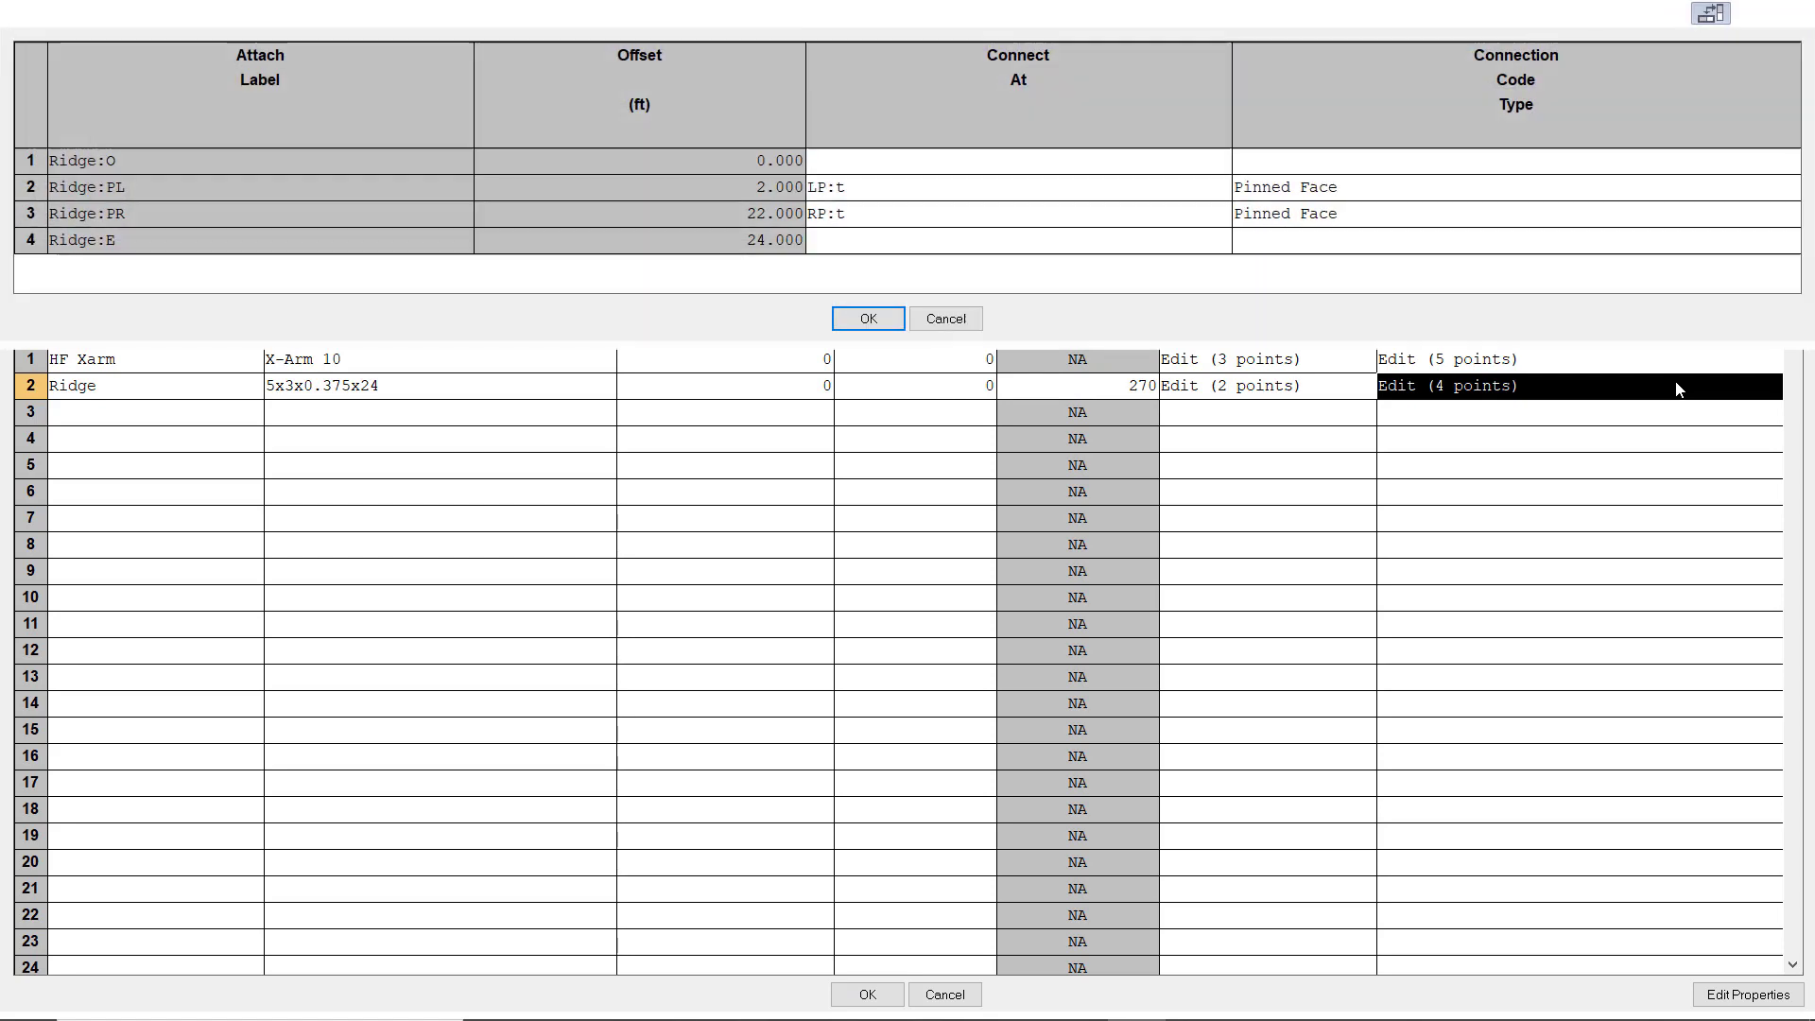
pyautogui.click(1492, 190)
pyautogui.click(1492, 191)
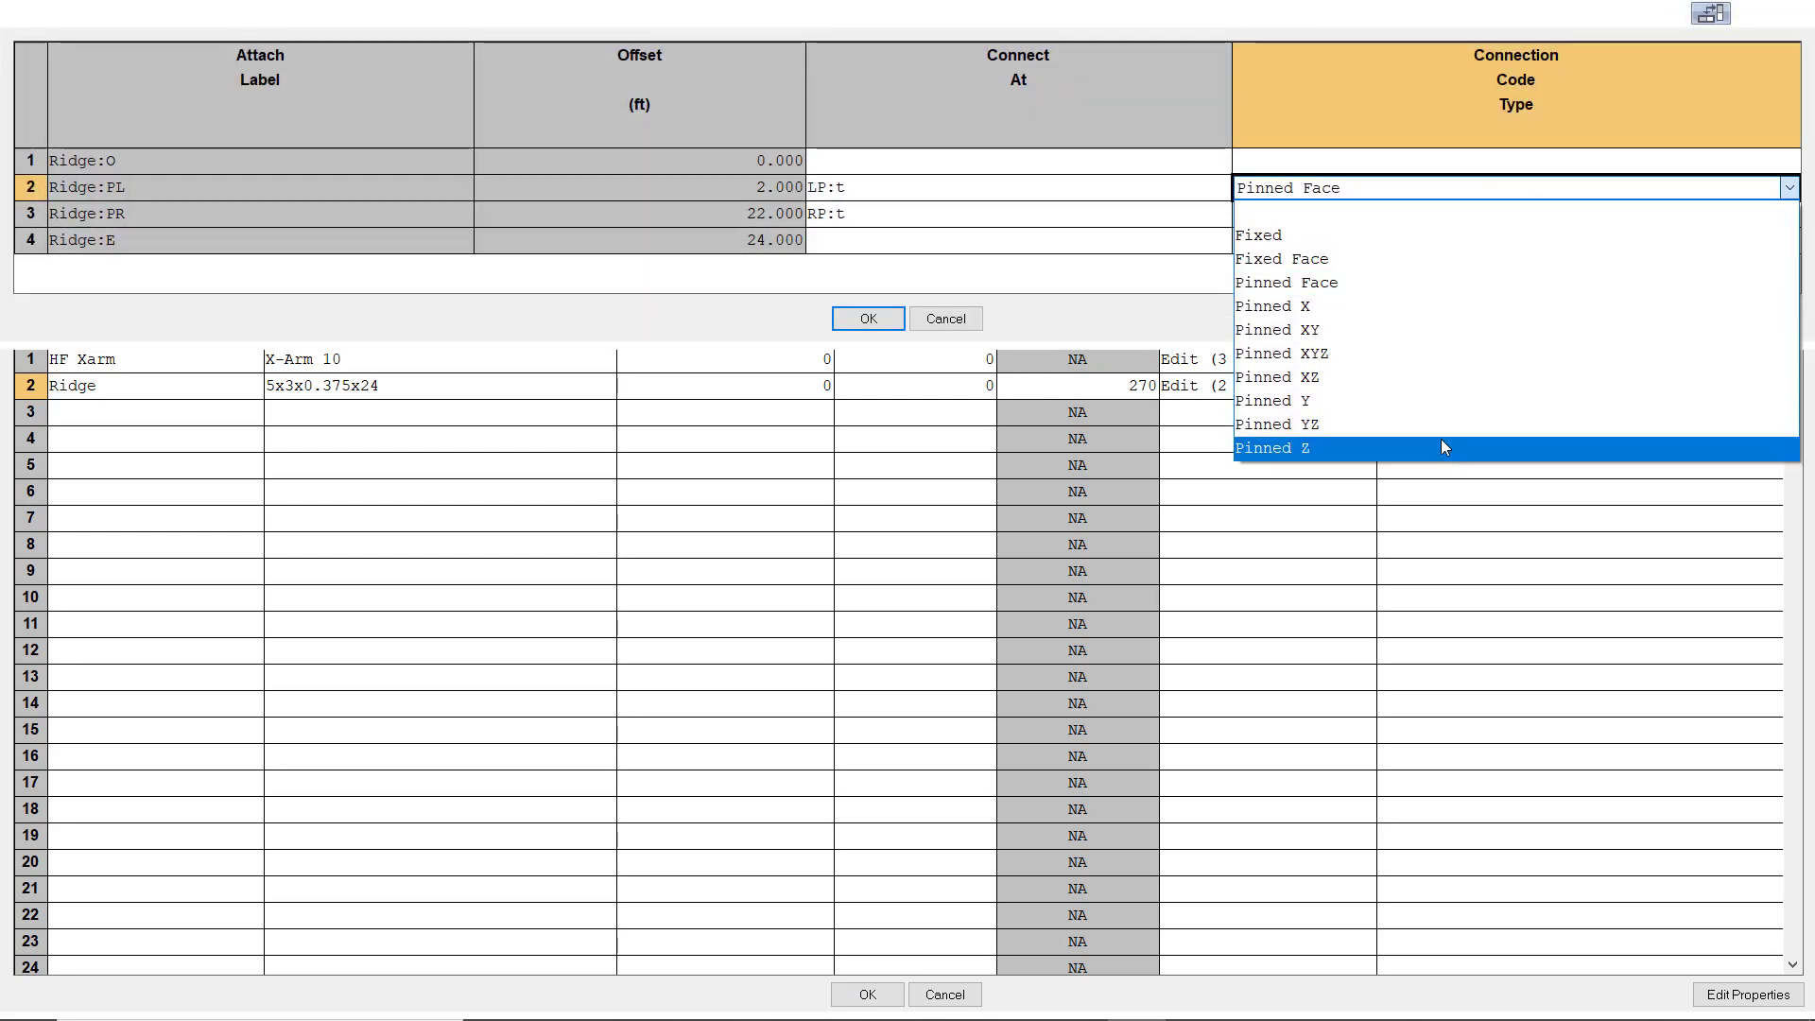
pyautogui.click(1443, 283)
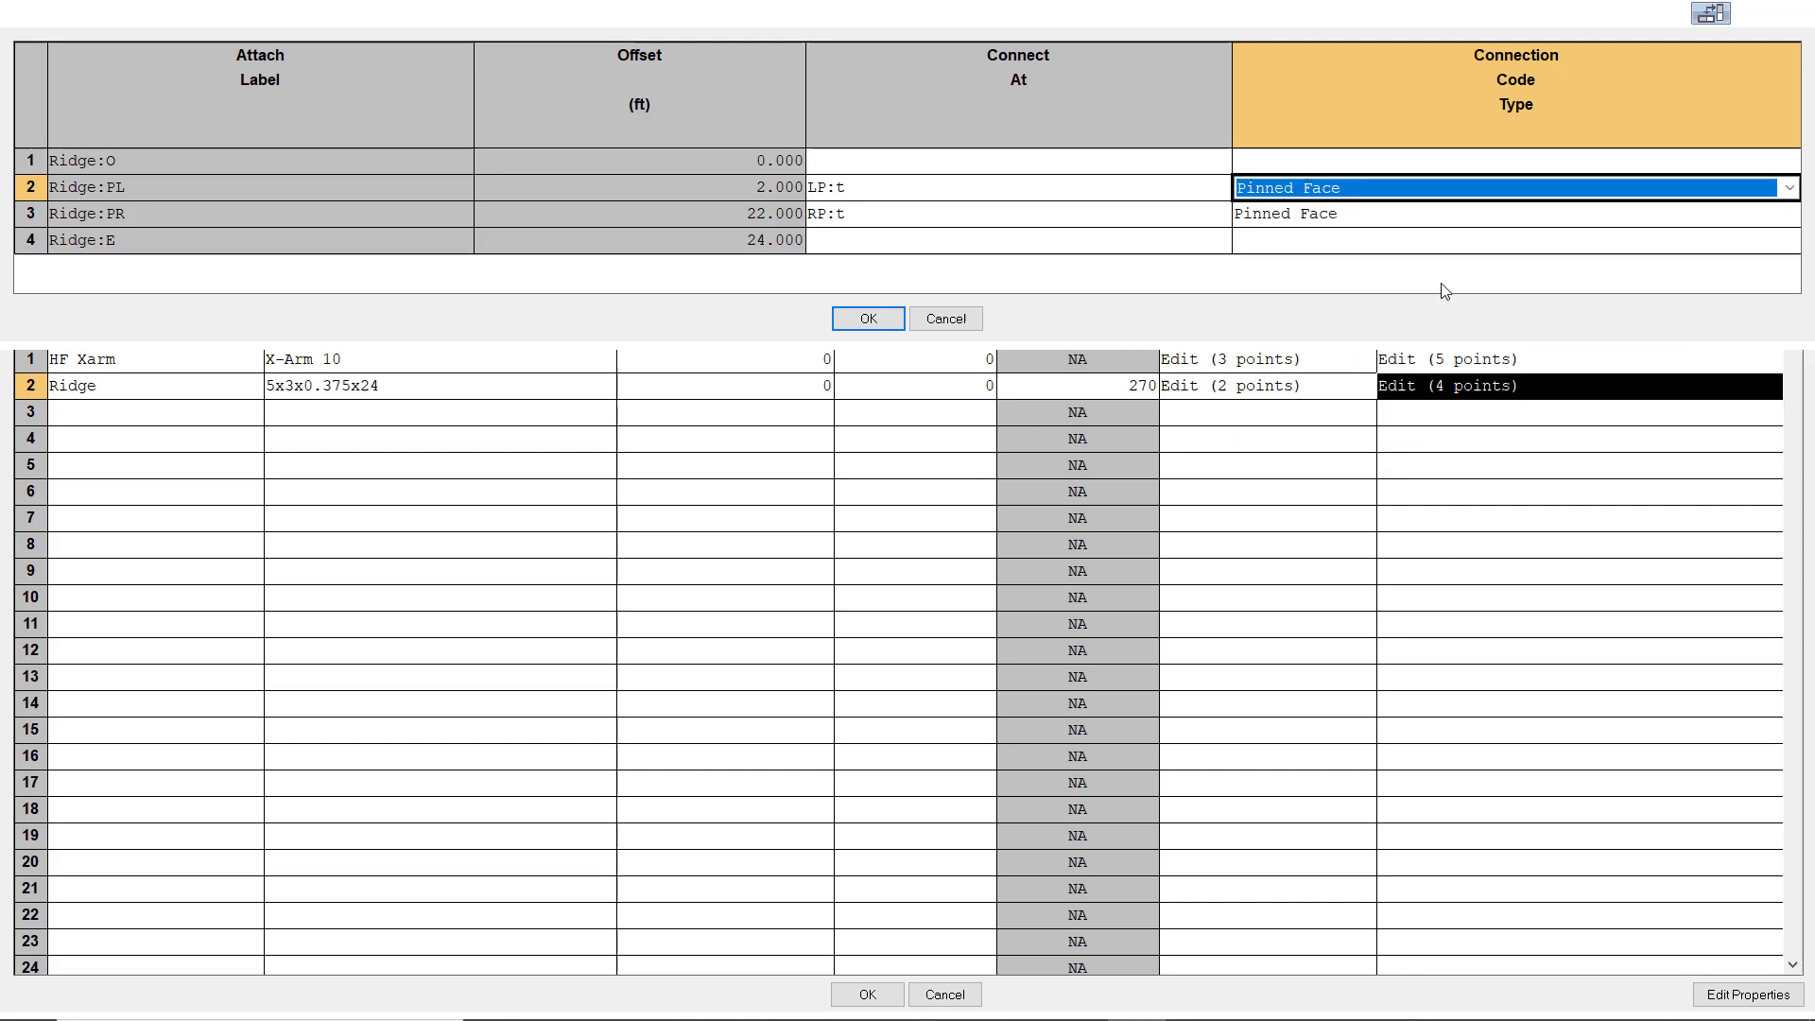
pyautogui.click(877, 320)
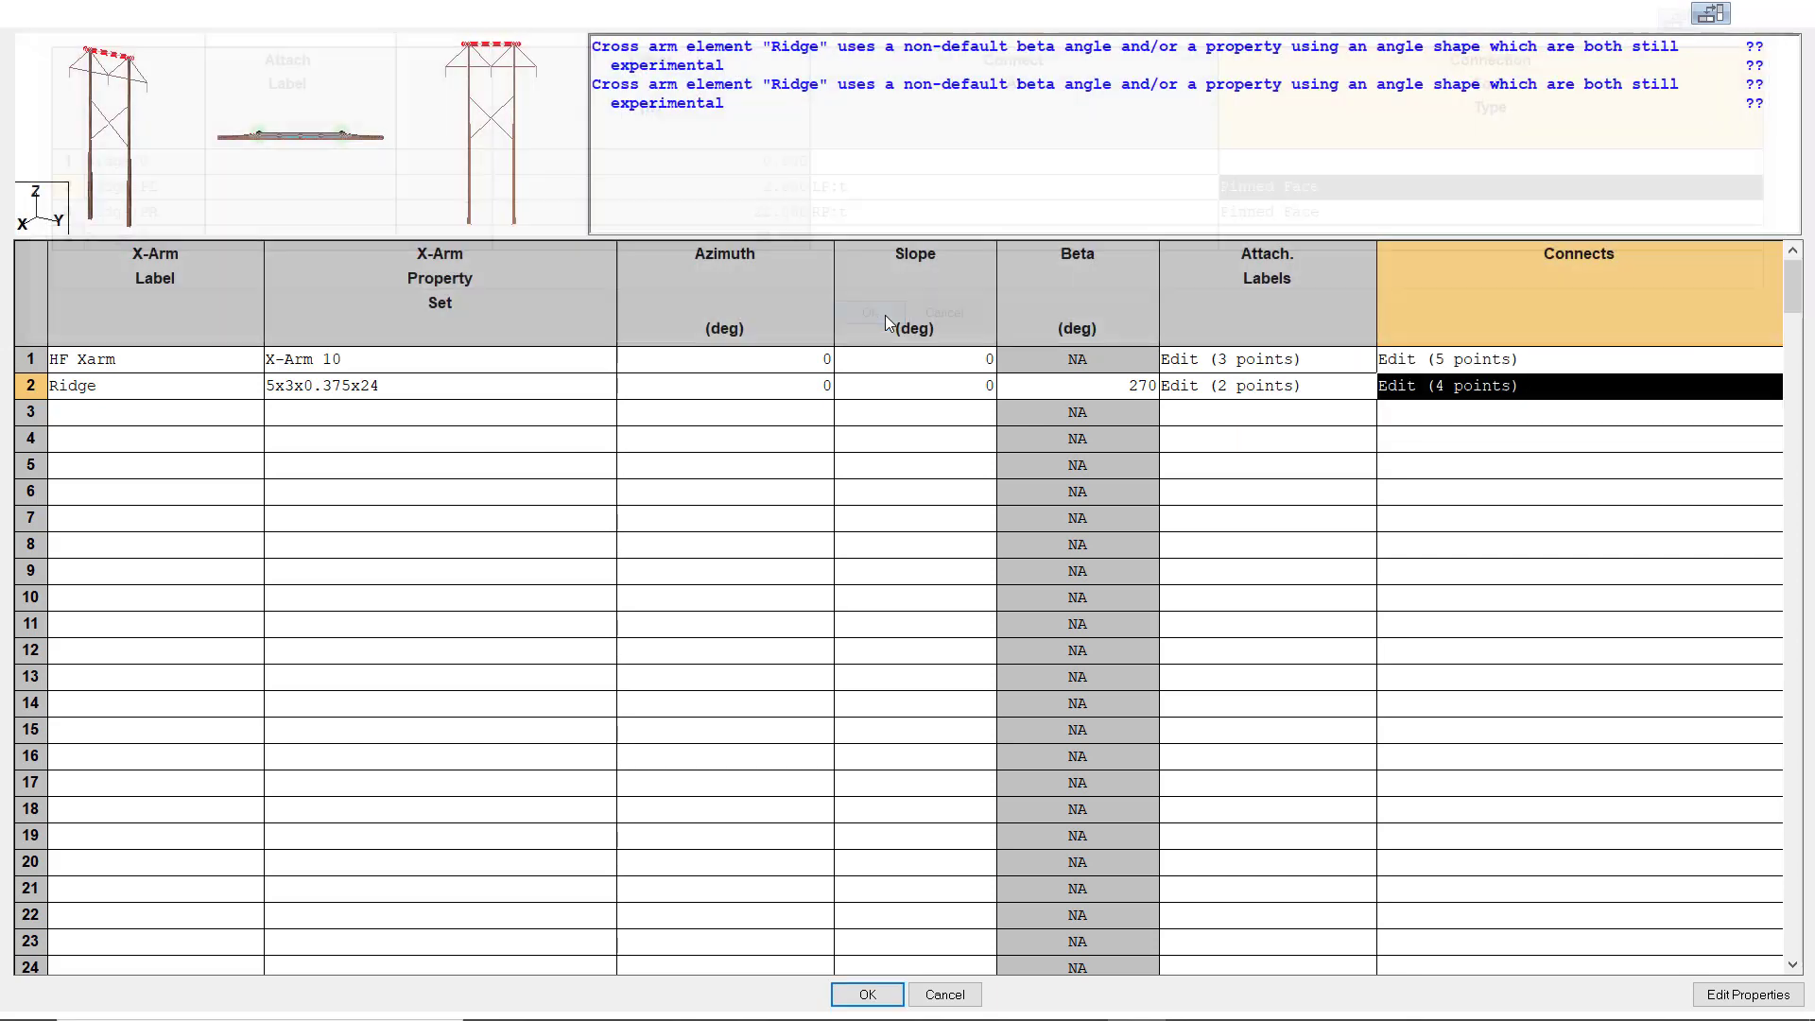
# Close the cross arm table, reset to the whole H-frame view, and zoom on the top cross arms
pyautogui.click(862, 992)
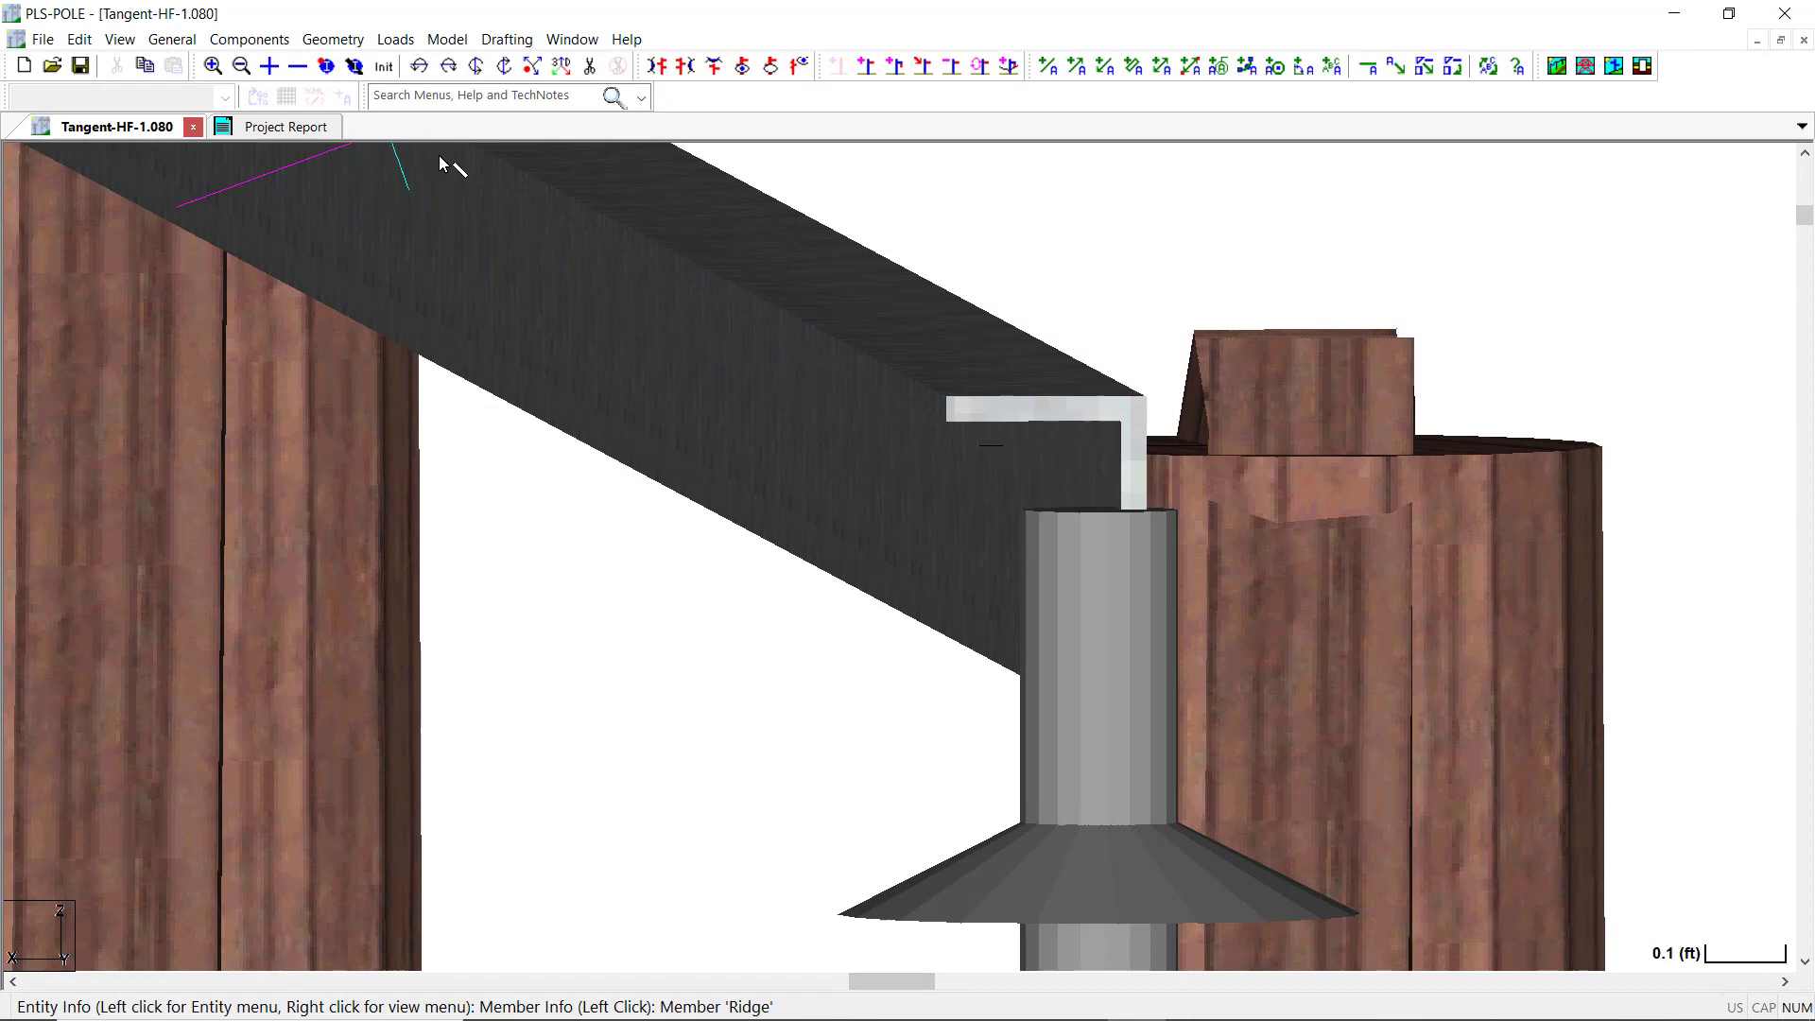
pyautogui.click(384, 66)
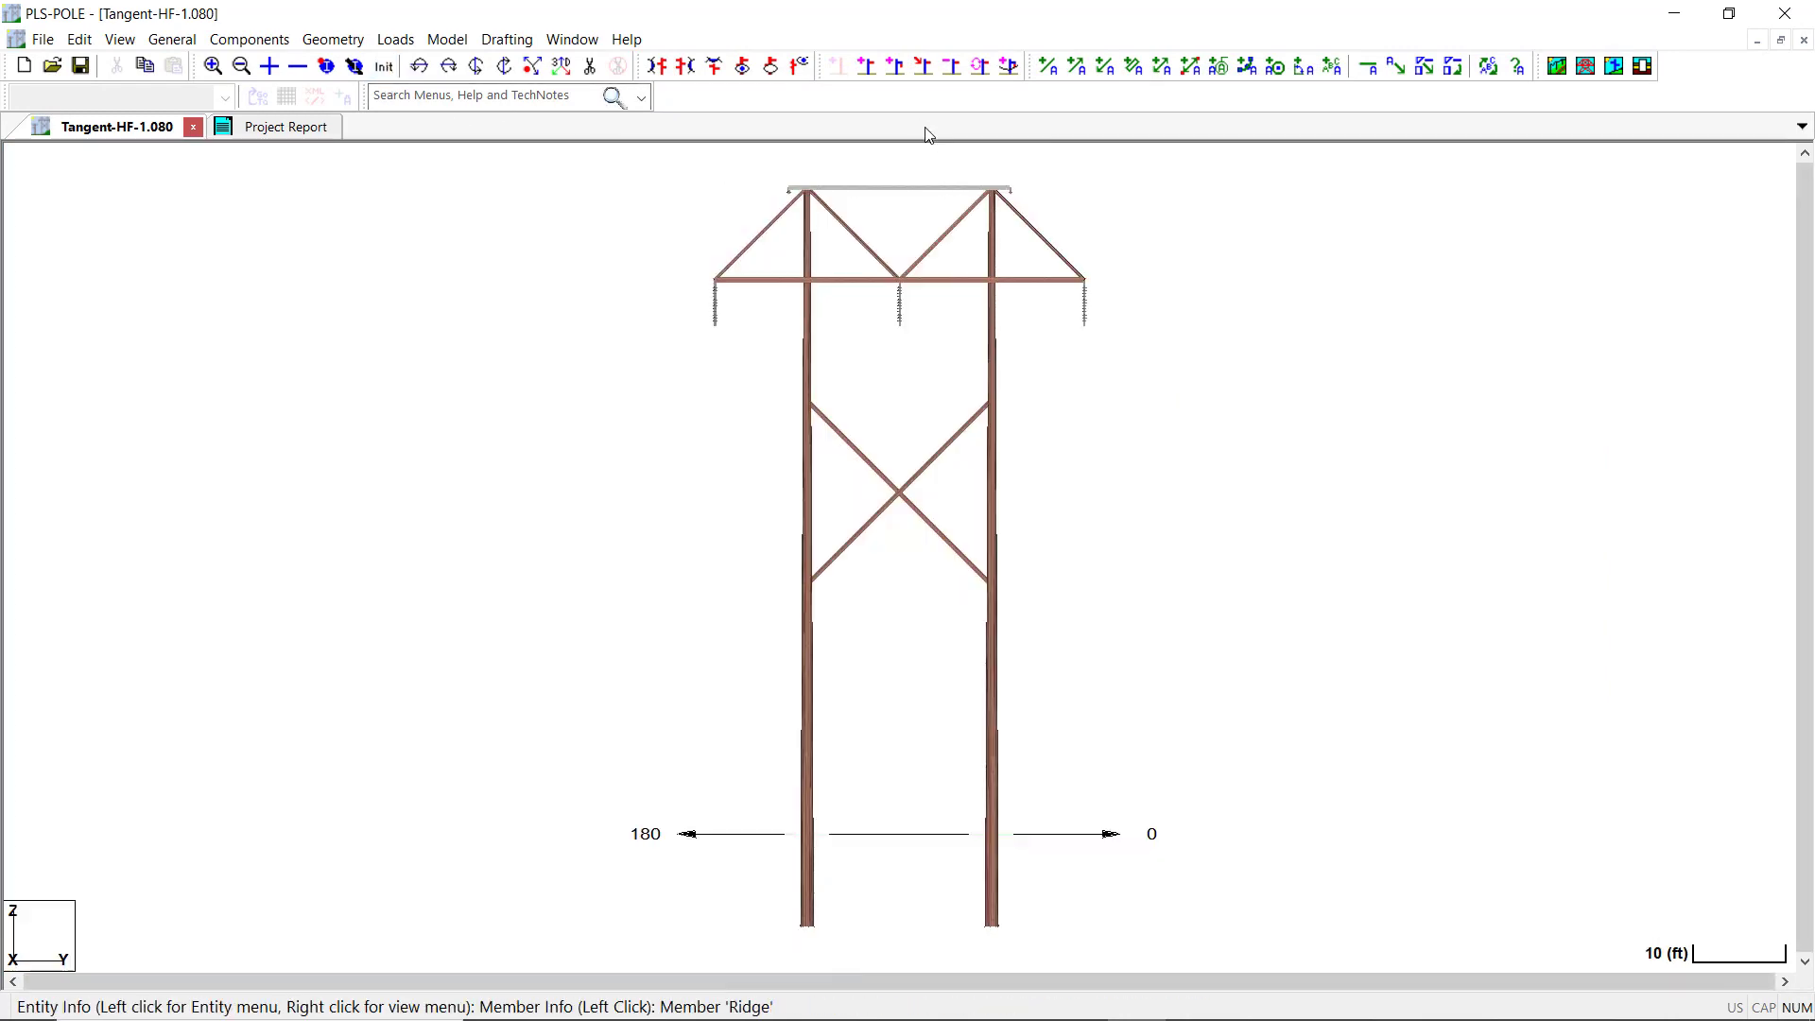
pyautogui.scroll(5, 932, 154)
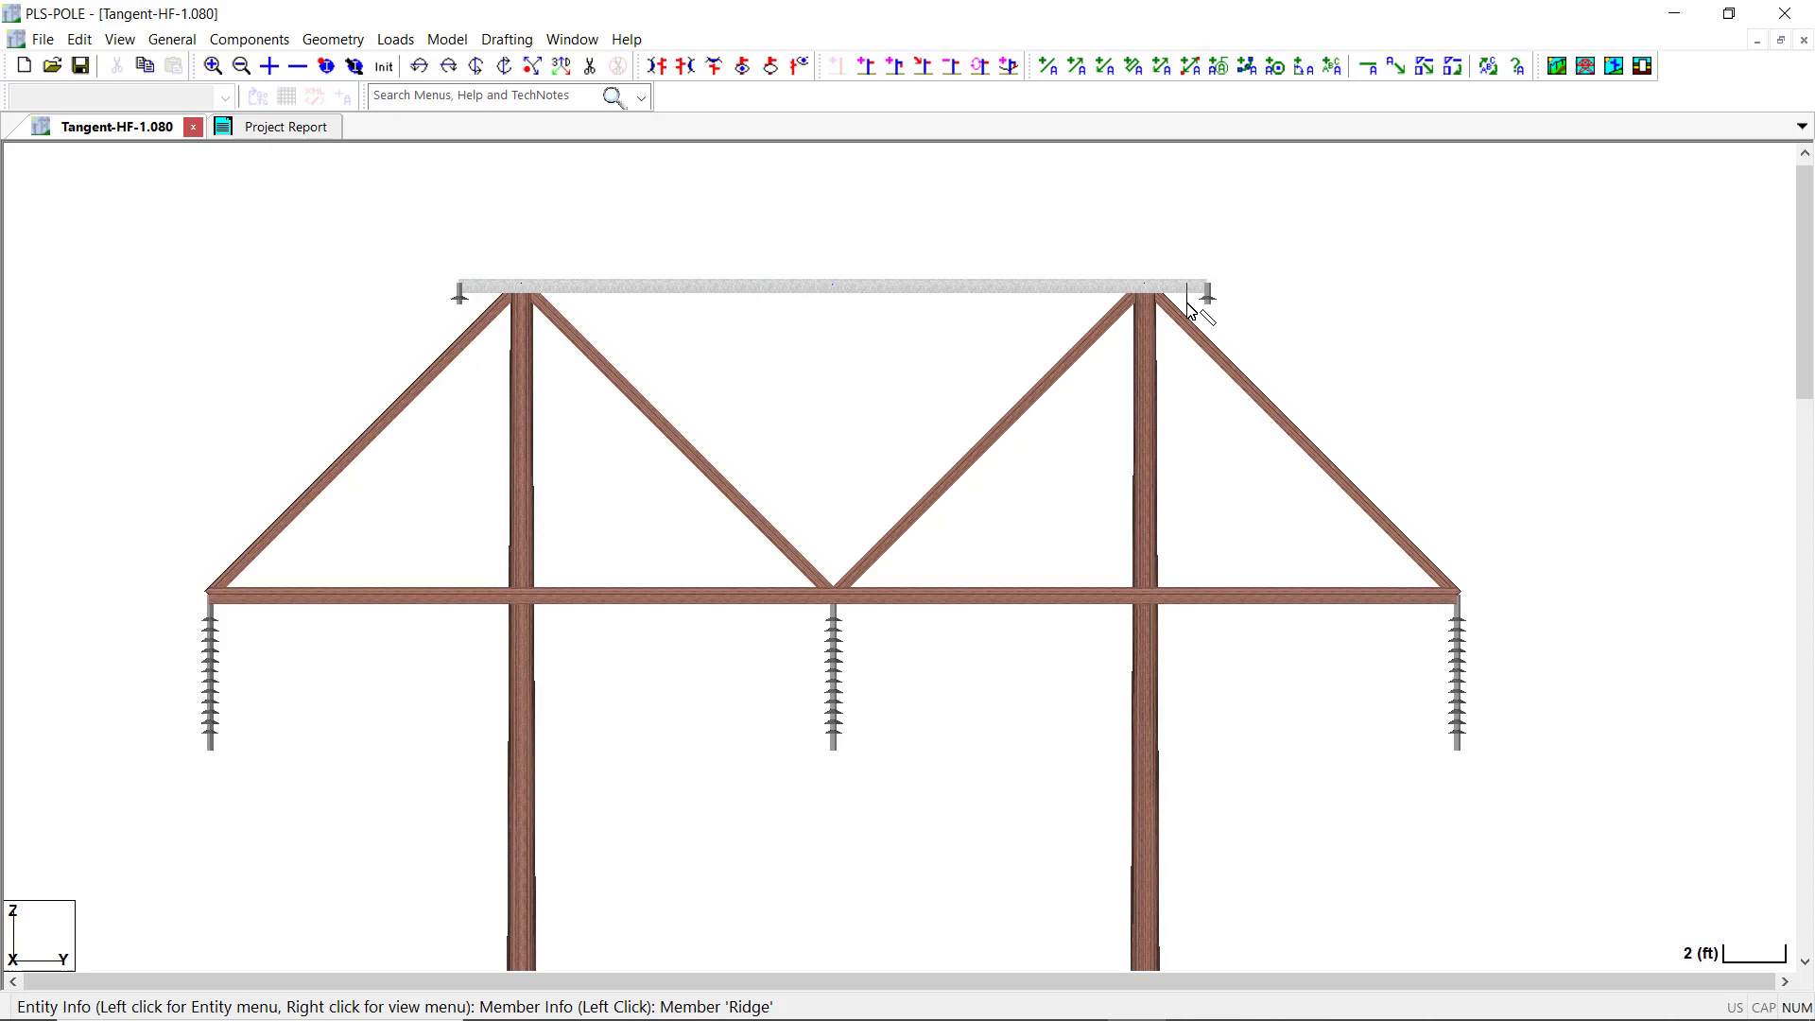
# Run the analysis on the H-frame model
pyautogui.click(447, 38)
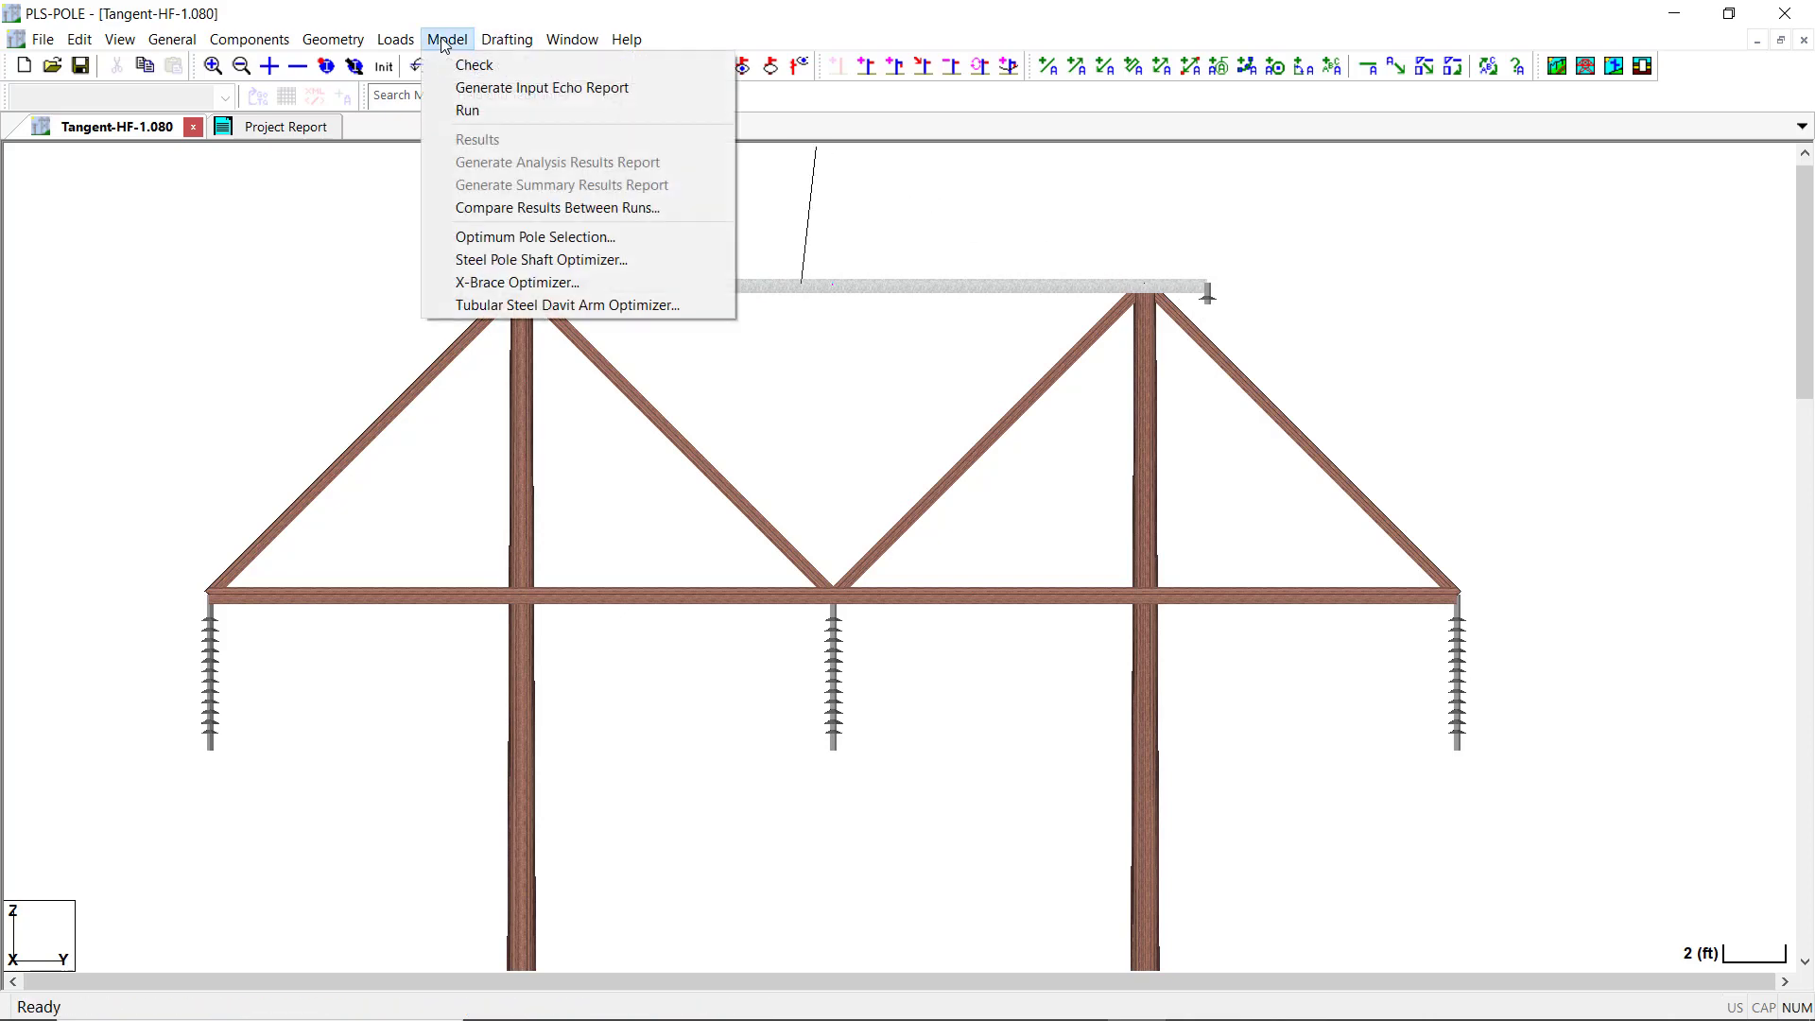
pyautogui.click(452, 111)
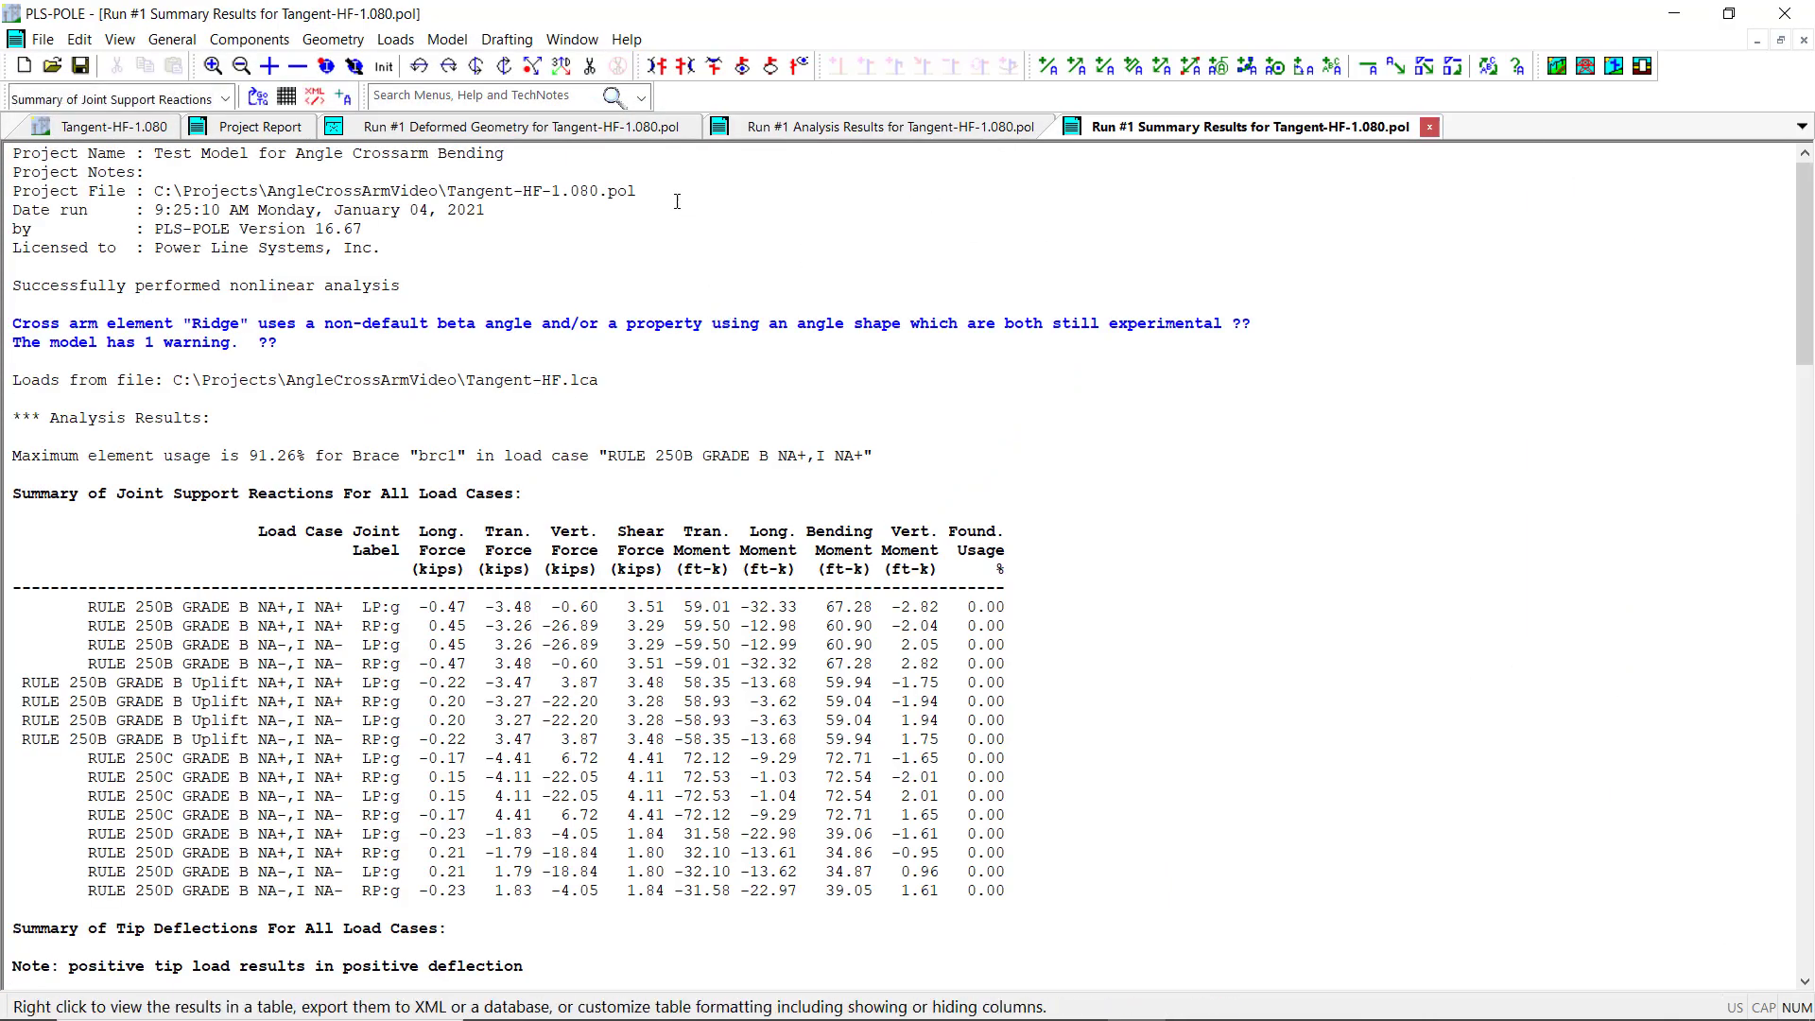
pyautogui.scroll(-13, 613, 428)
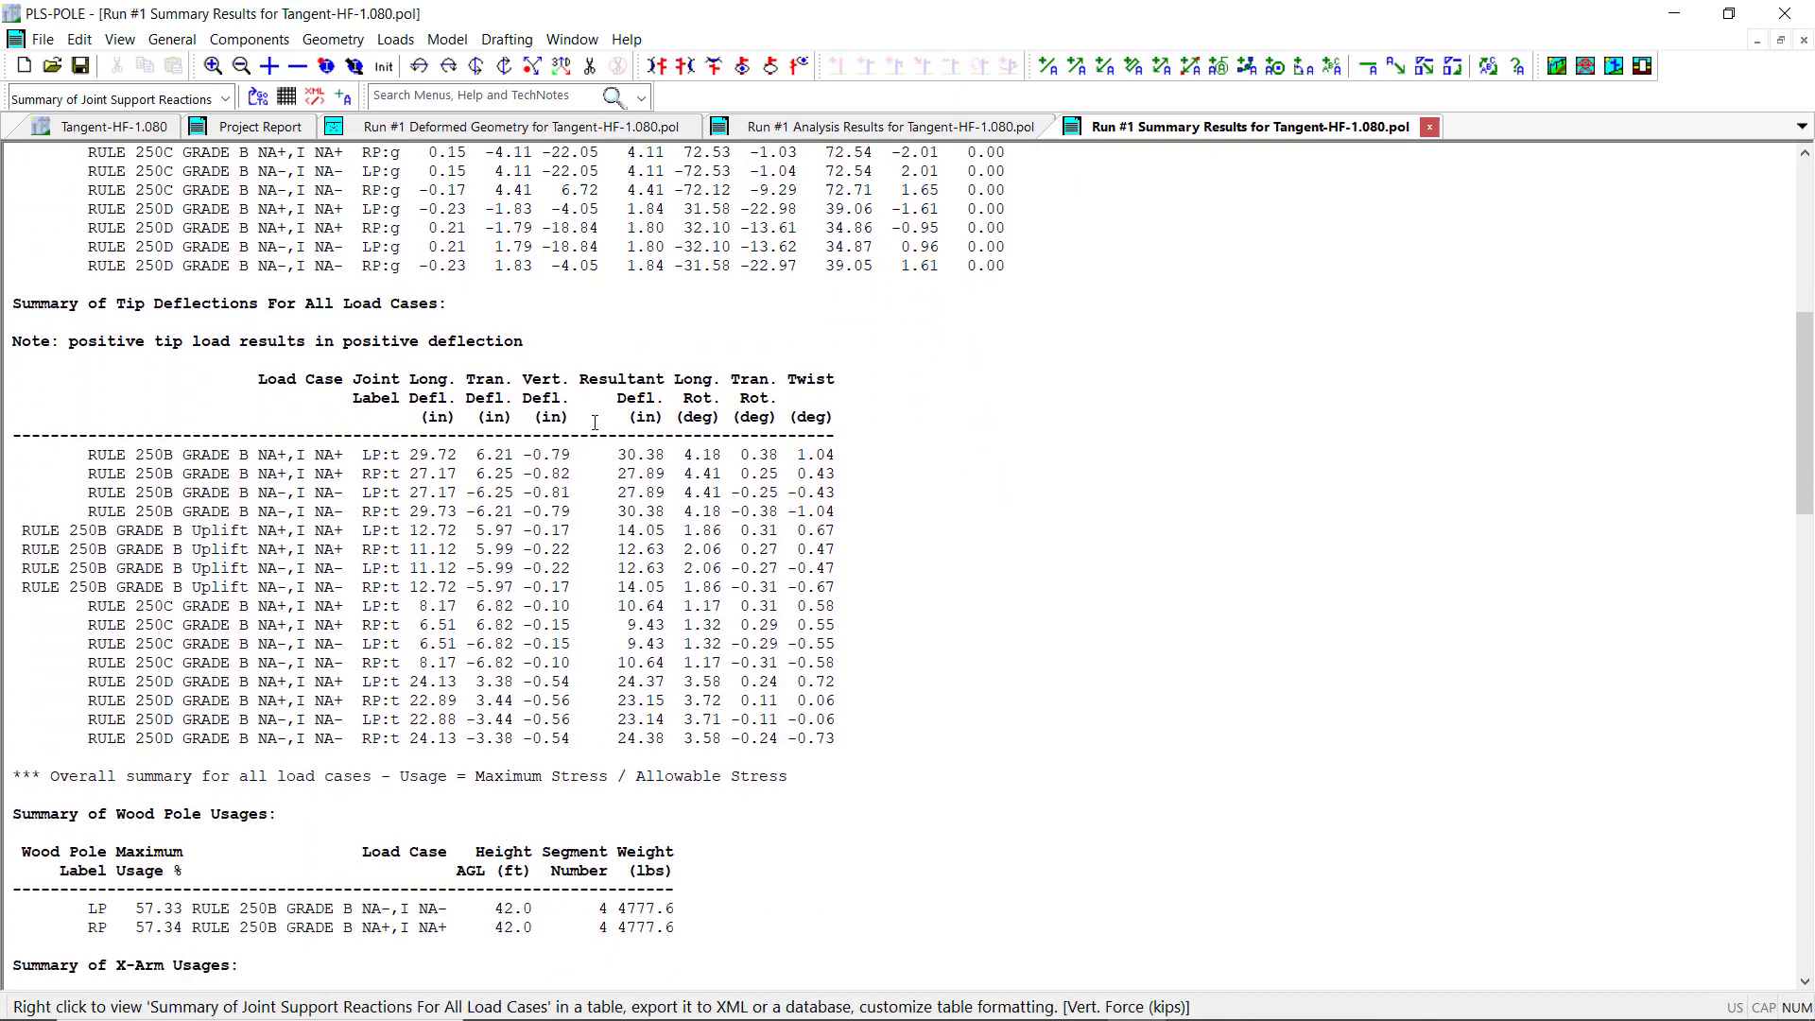
# Check the Ridge's 47.56% maximum in the X-Arm usage summary, then view the Run #1 analysis results
pyautogui.click(219, 99)
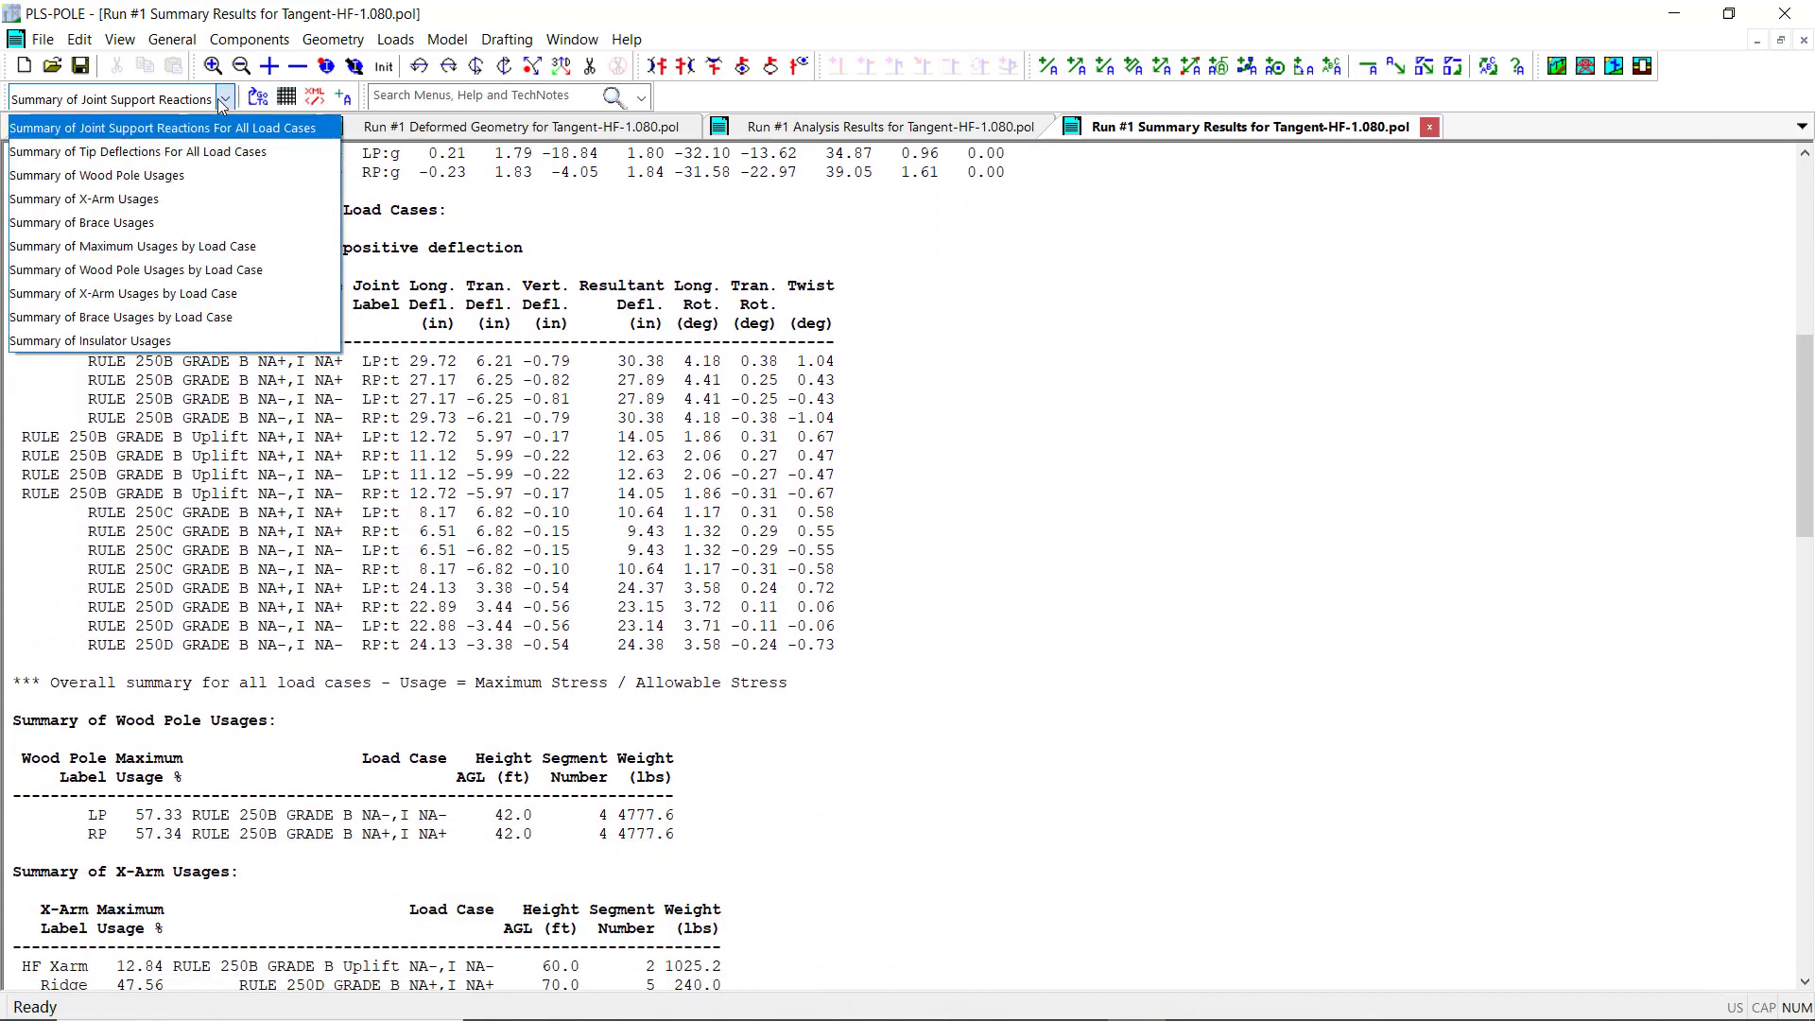
pyautogui.click(185, 200)
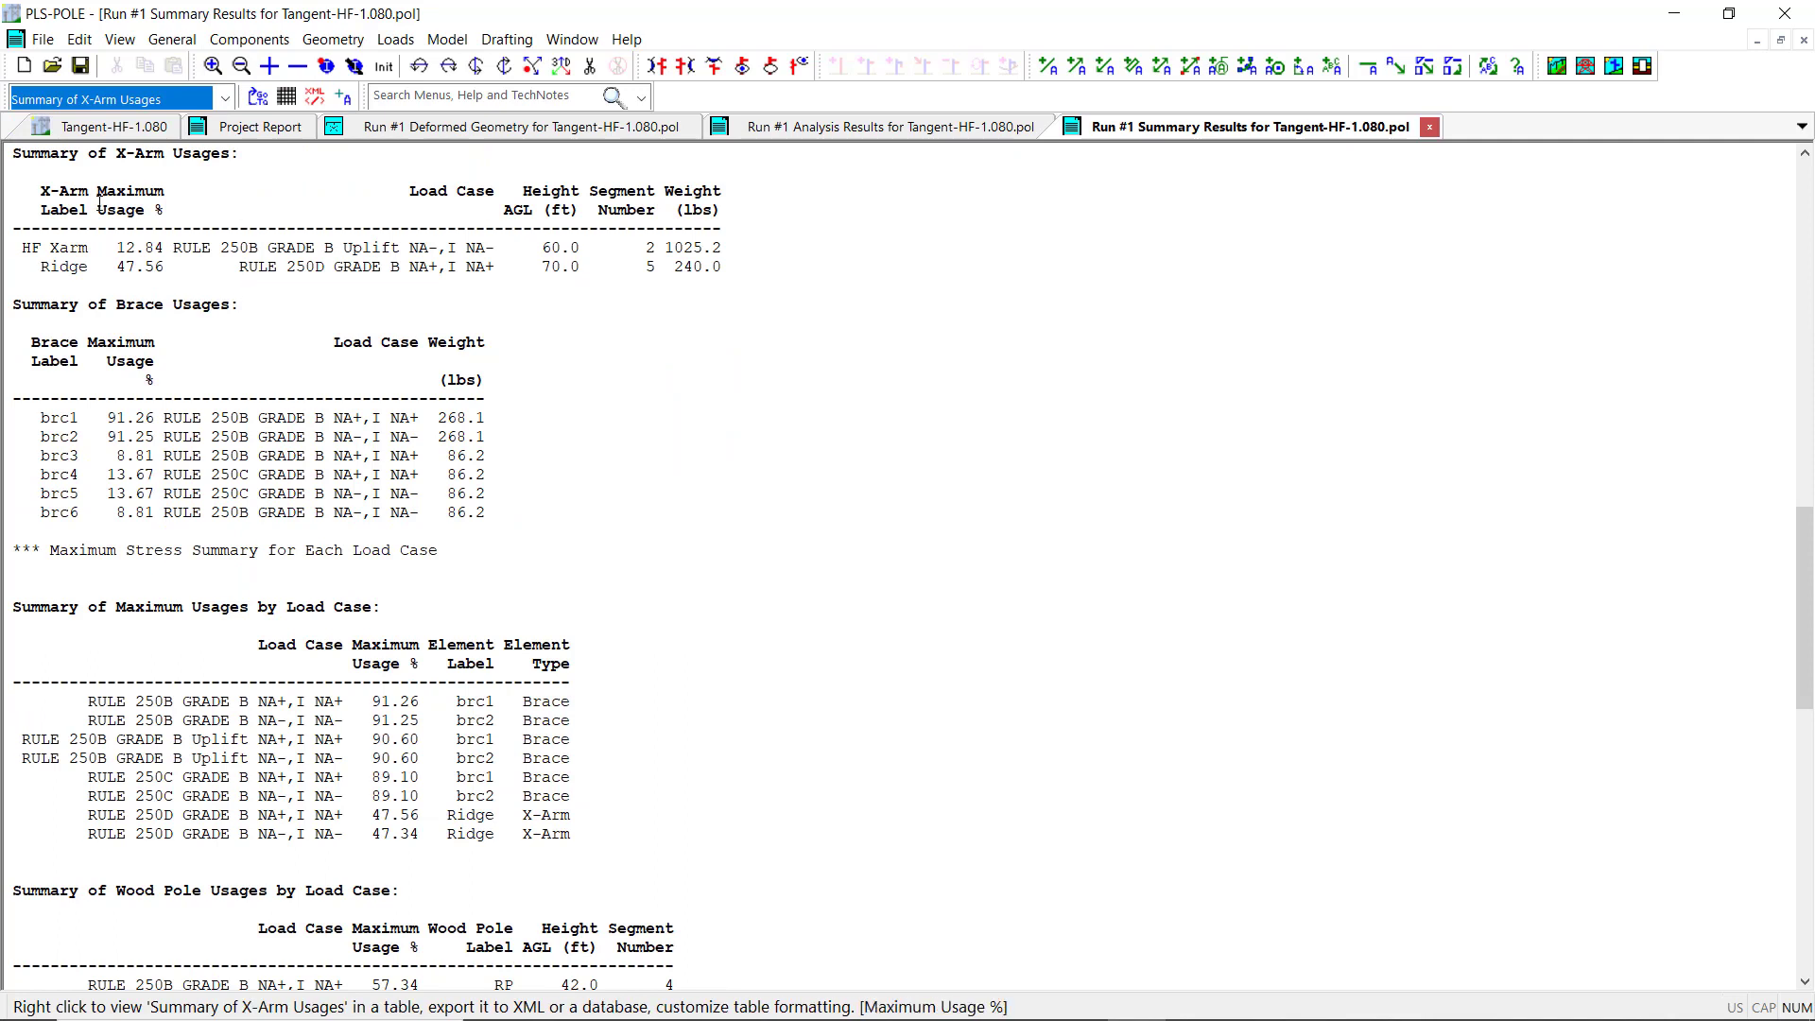
pyautogui.click(3, 270)
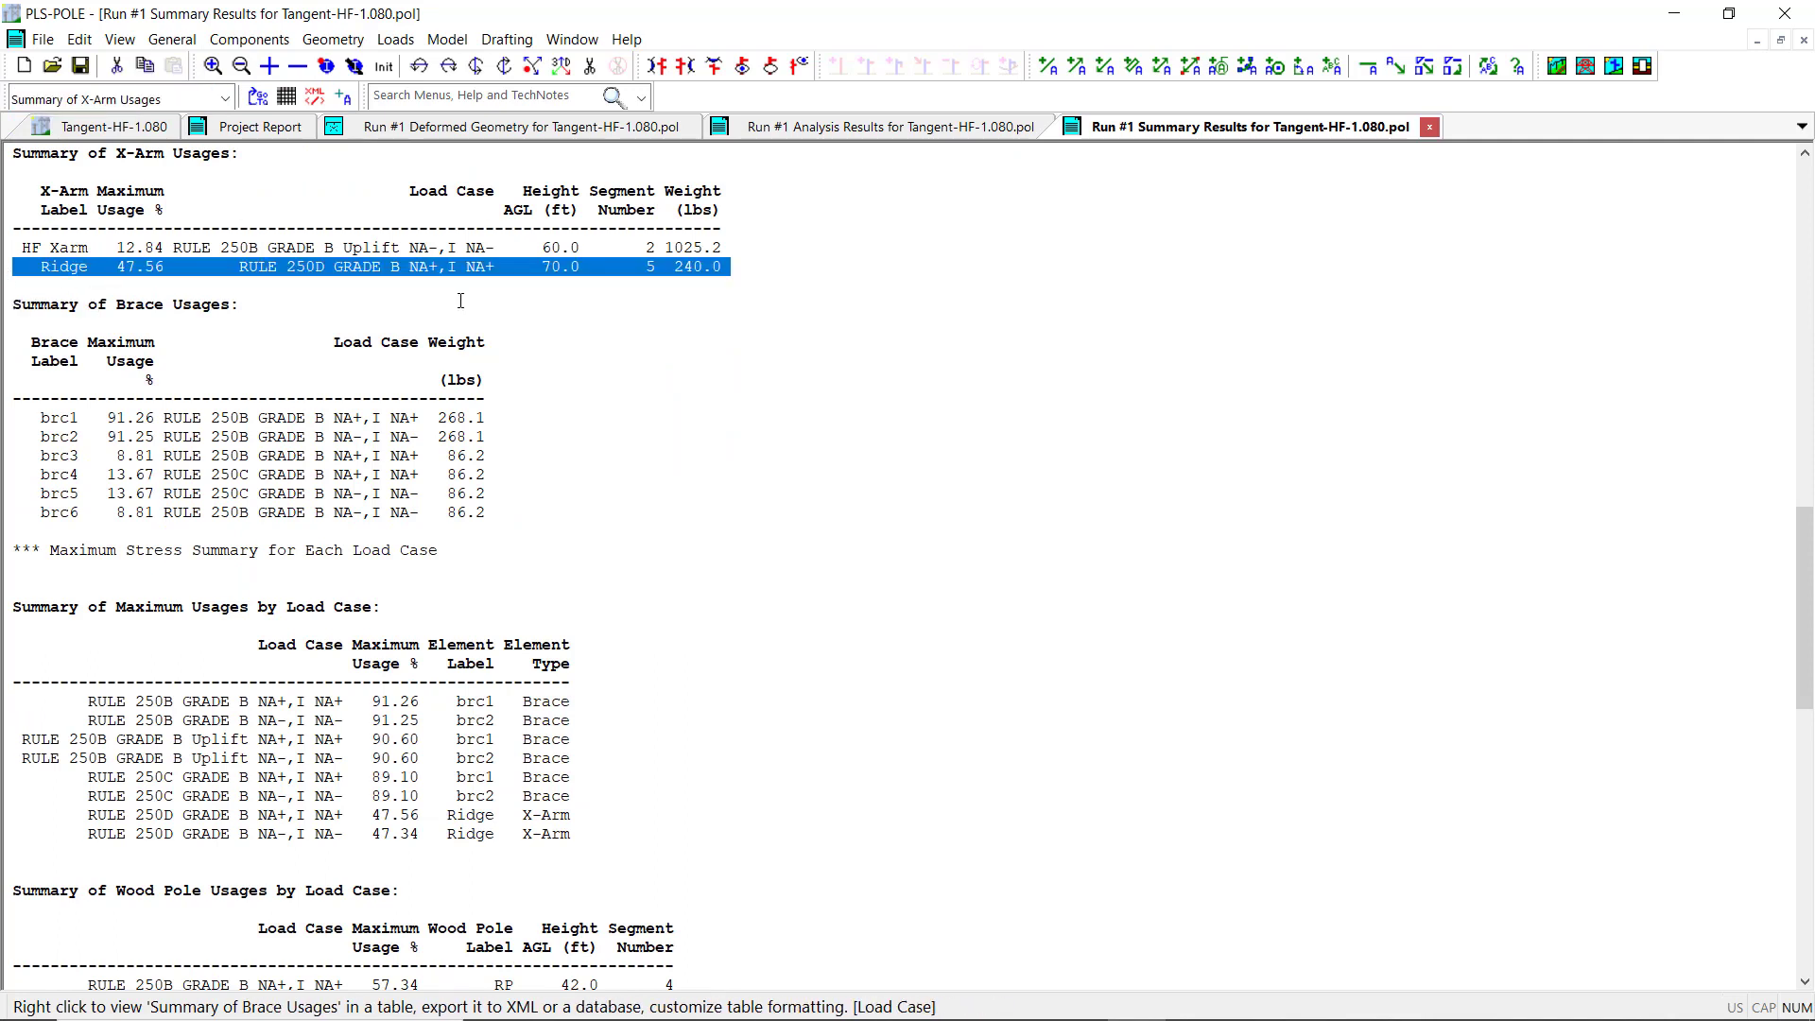
pyautogui.click(592, 270)
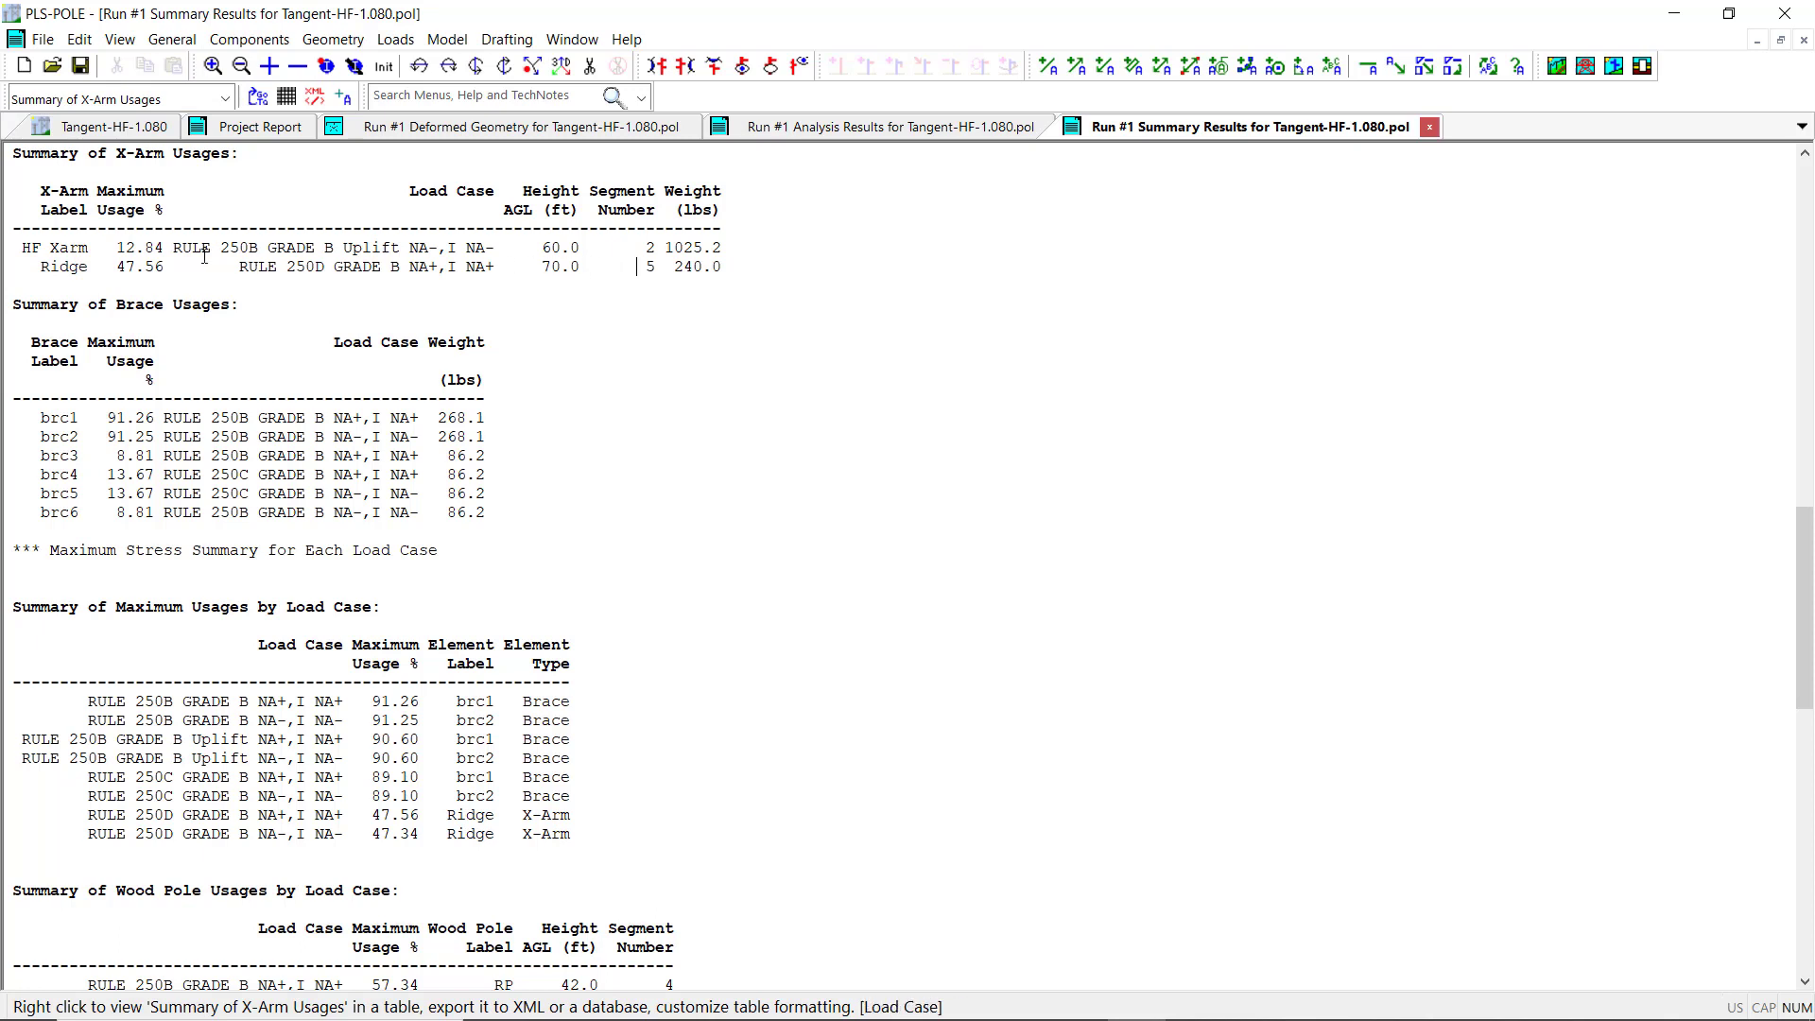
pyautogui.click(128, 265)
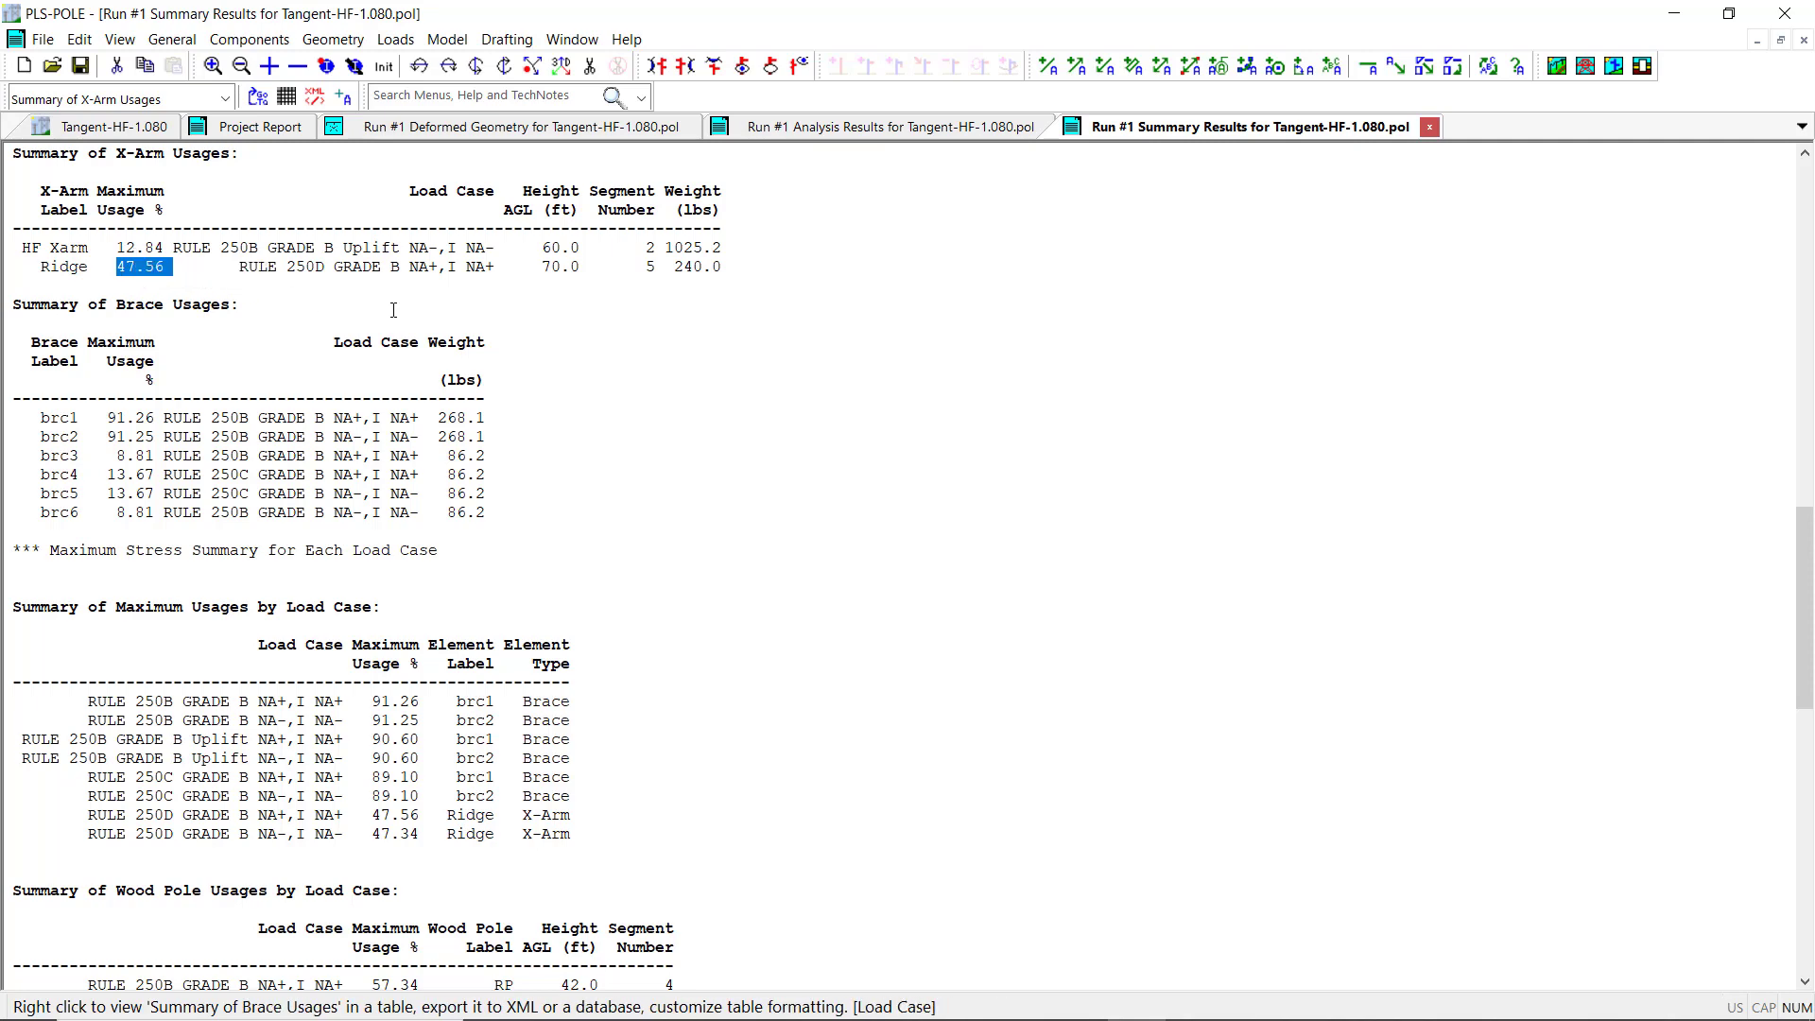
pyautogui.click(845, 132)
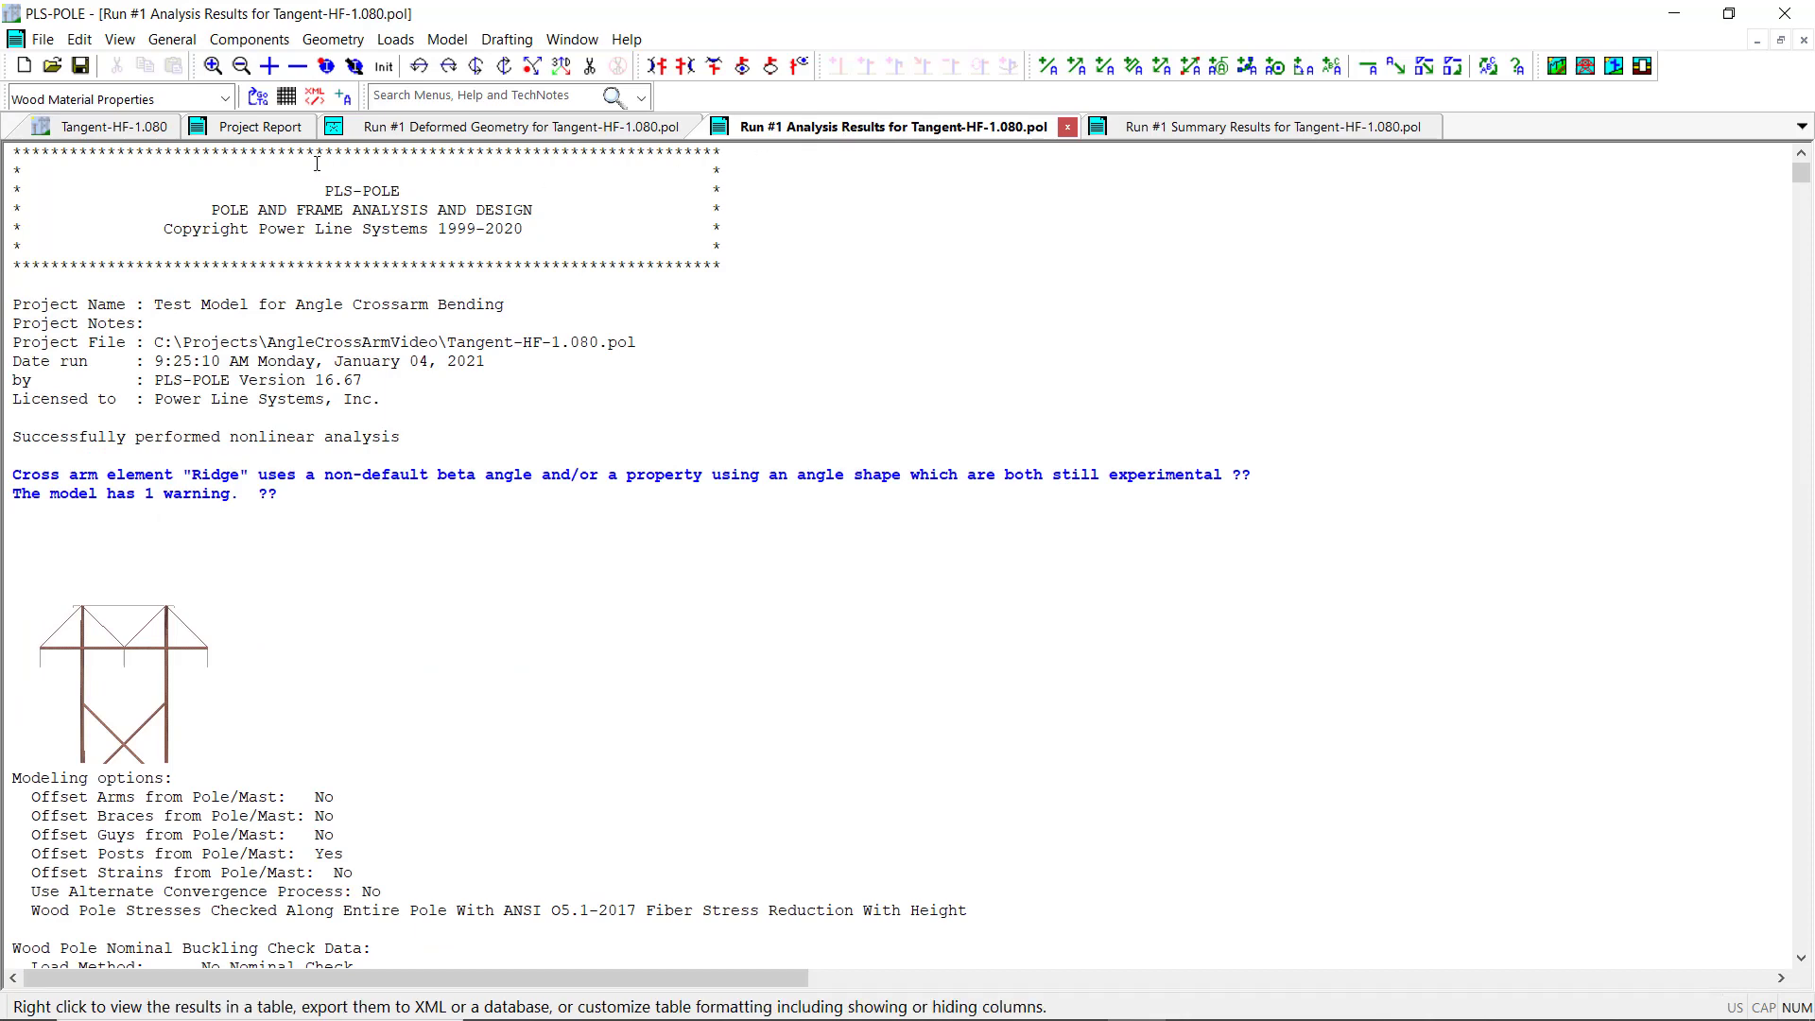
# Pick Detailed Angle X-Arm Usages for load case RULE 250B GRADE B NA+,I NA+ from the report sections
pyautogui.click(229, 94)
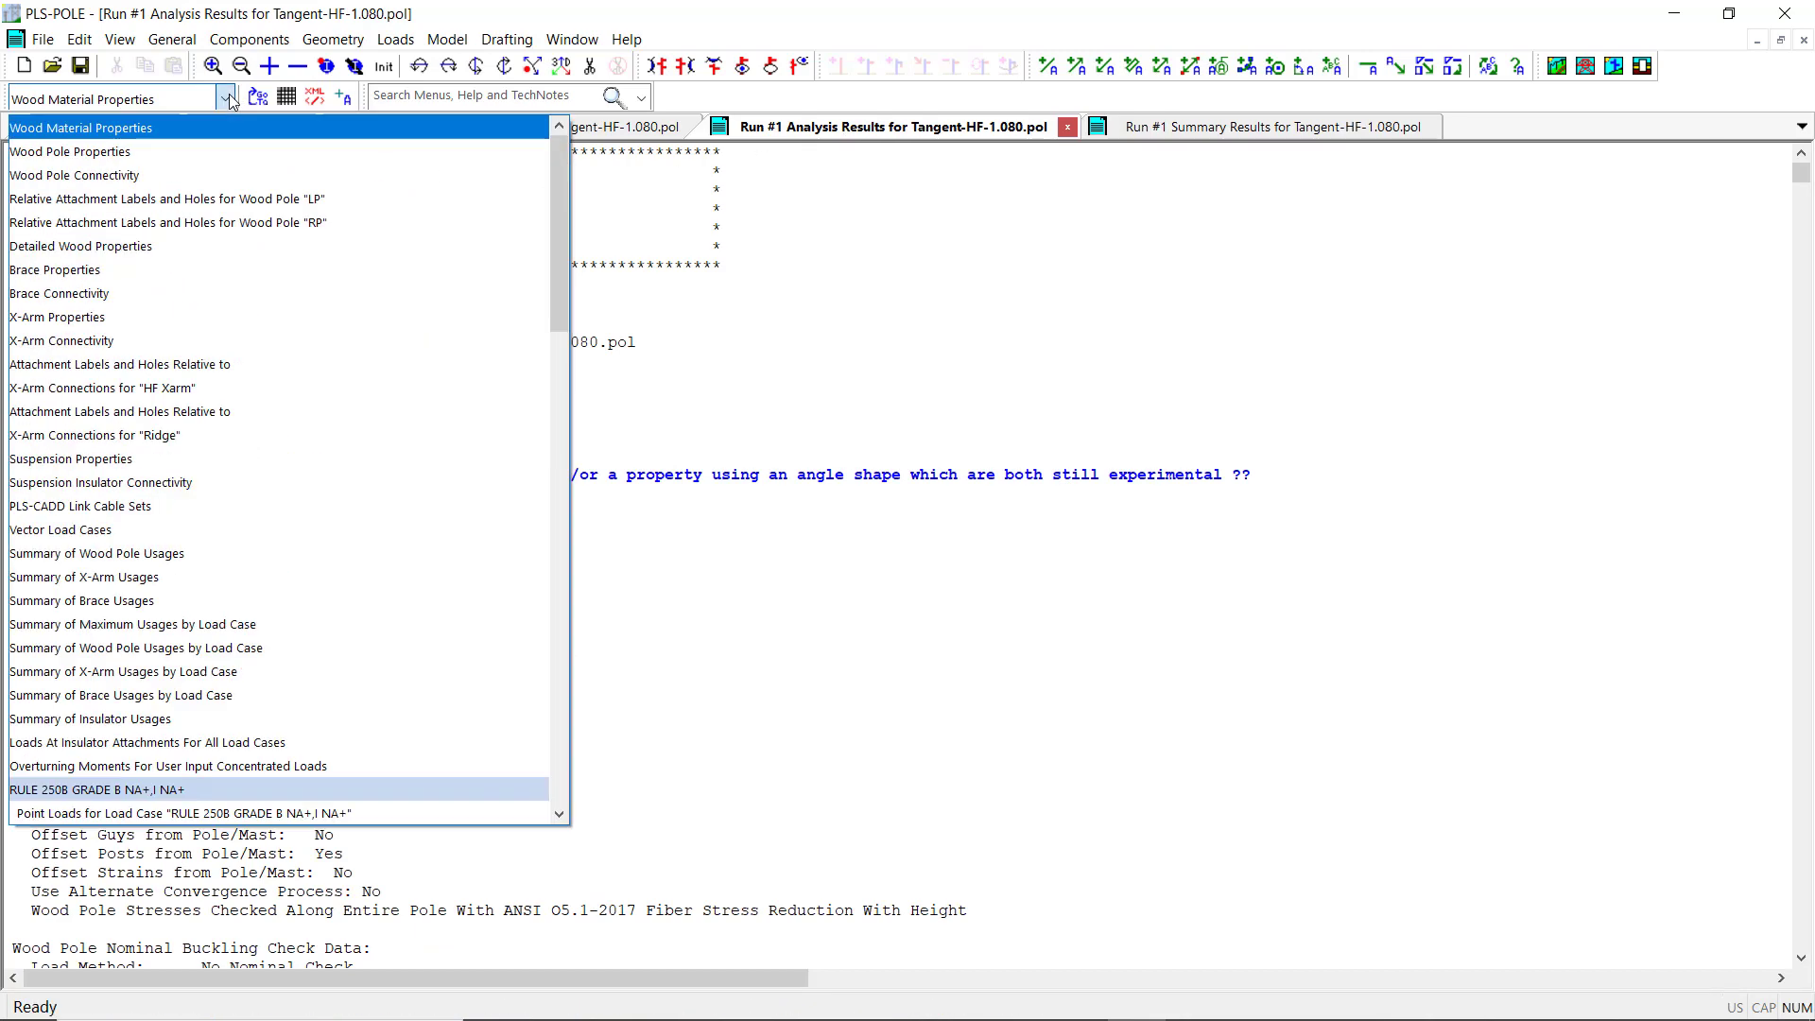
pyautogui.scroll(-7, 243, 308)
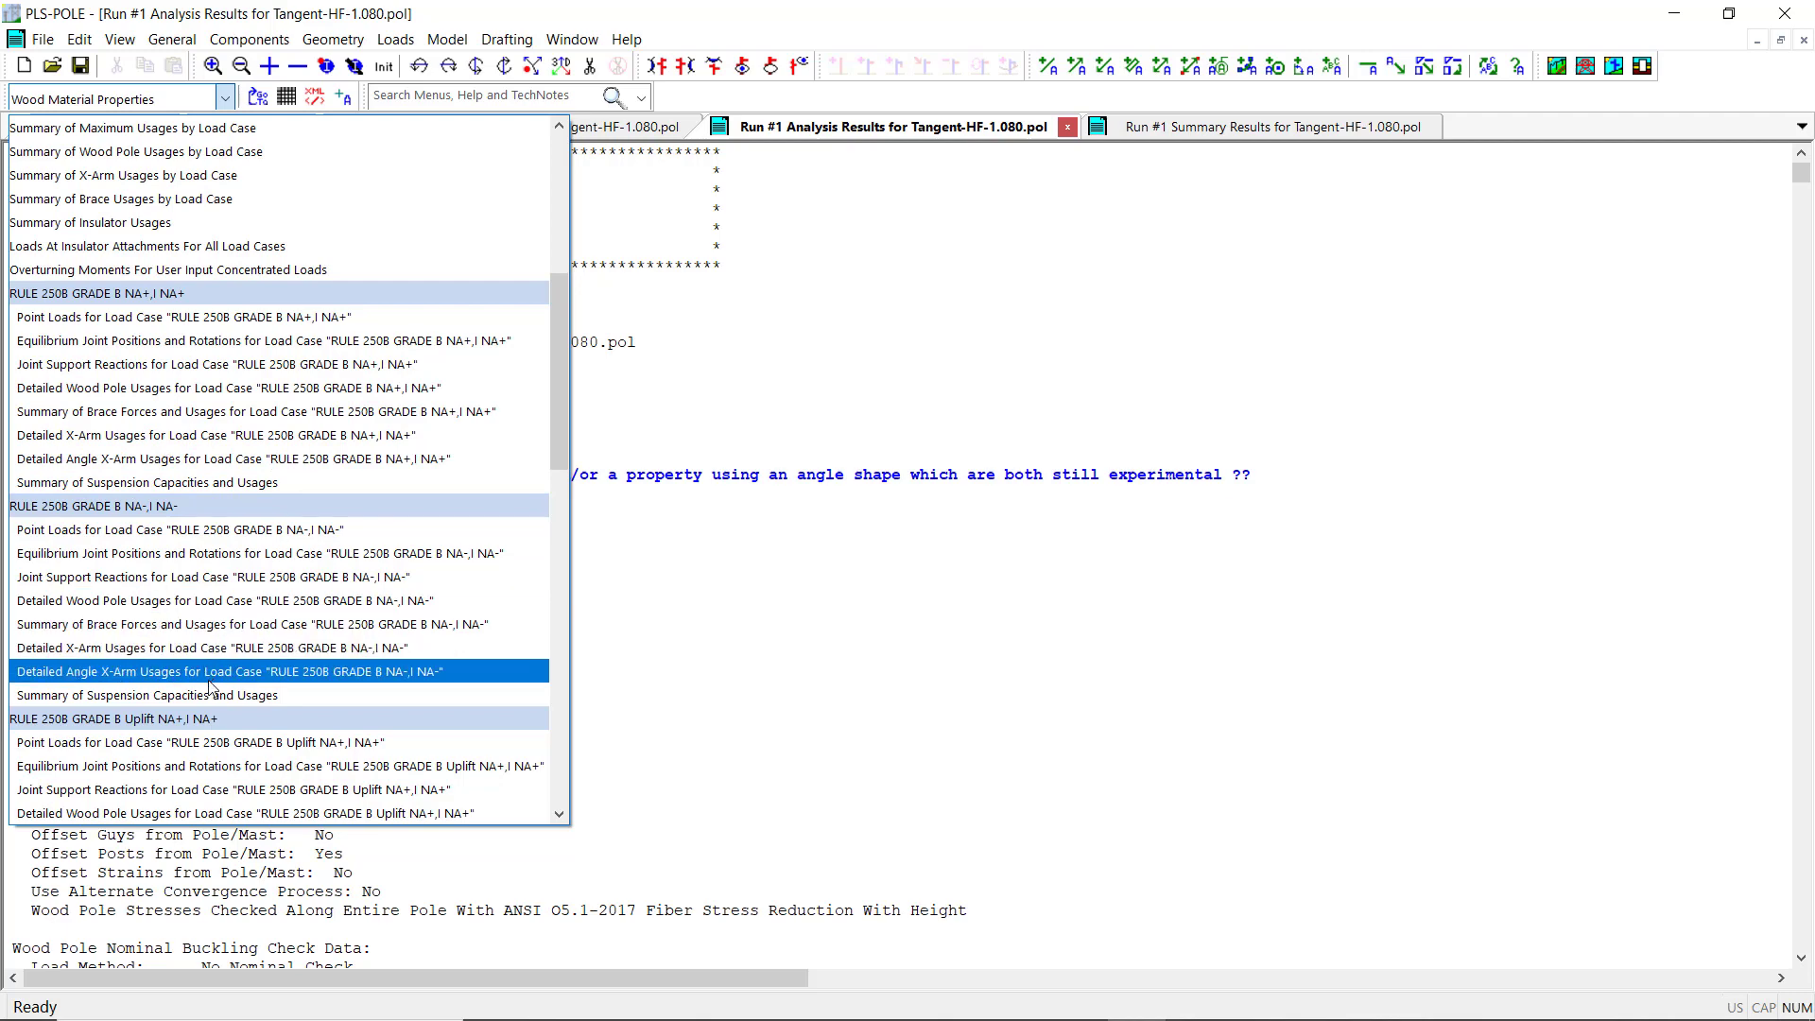
pyautogui.click(202, 461)
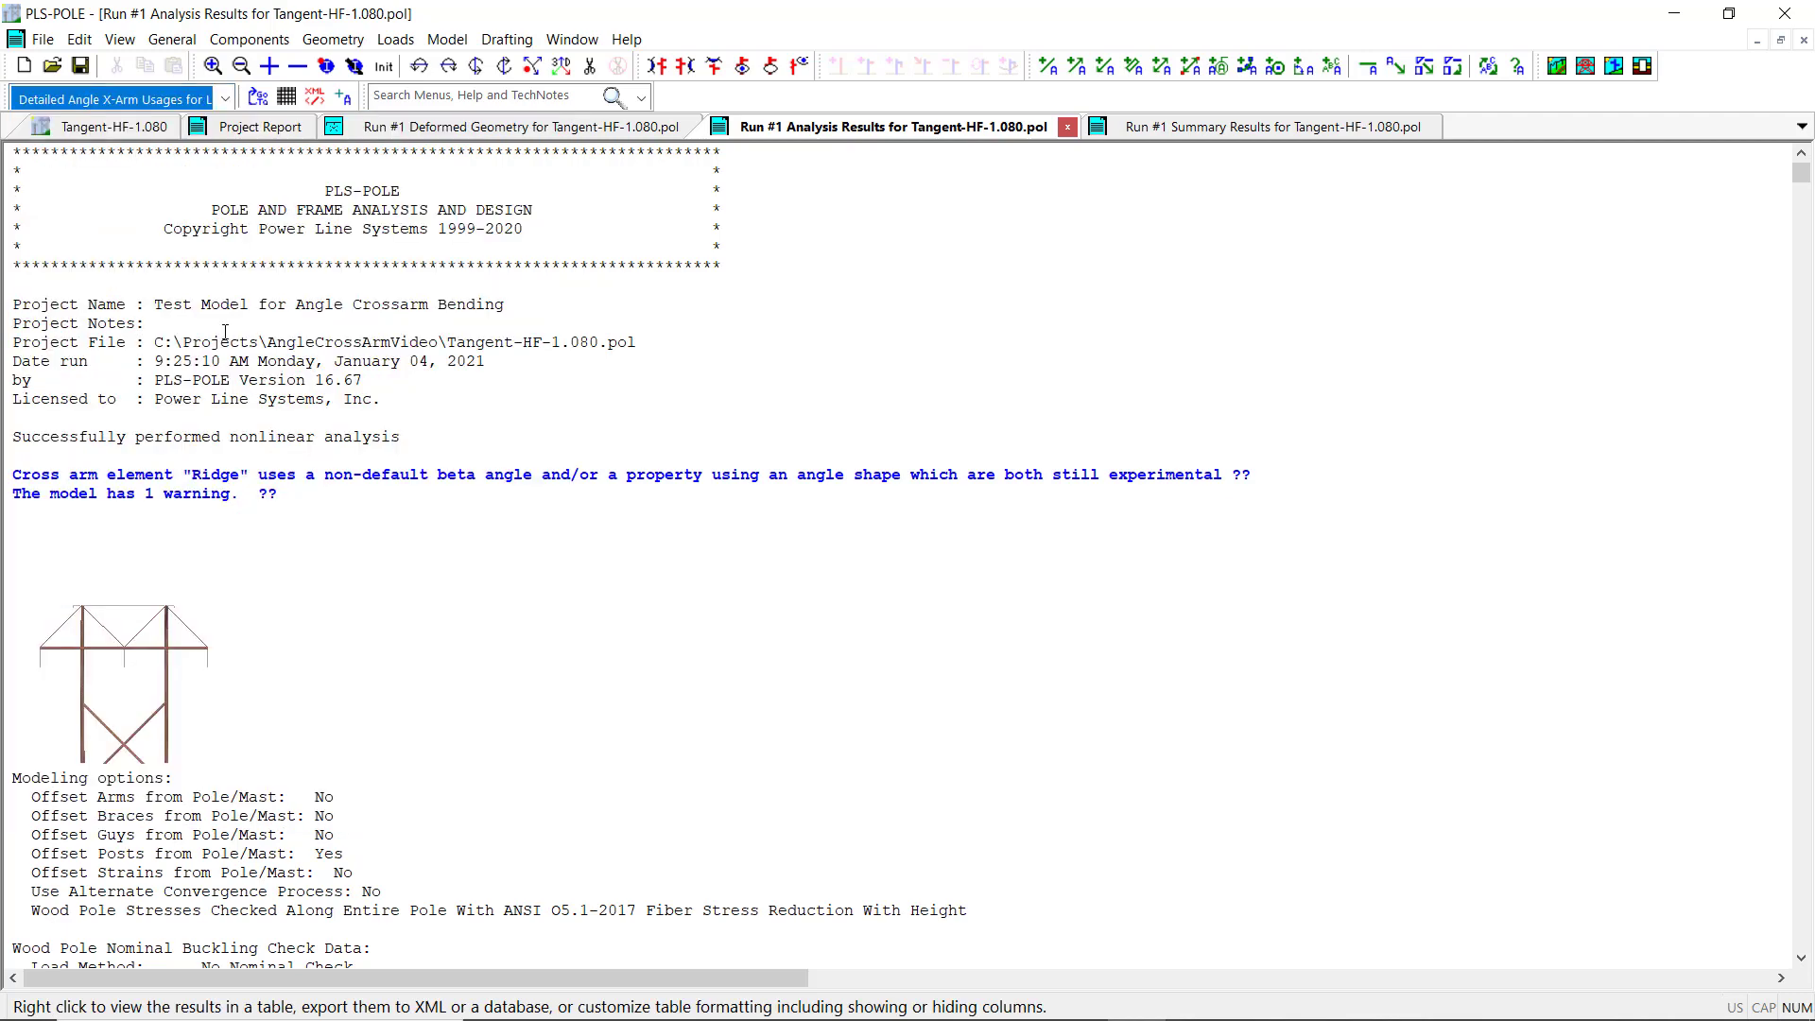
# Review the Ridge's deflection, moment, force and stress ratio columns, then scroll right to K, Lb, Mcr and PPACC
pyautogui.click(258, 96)
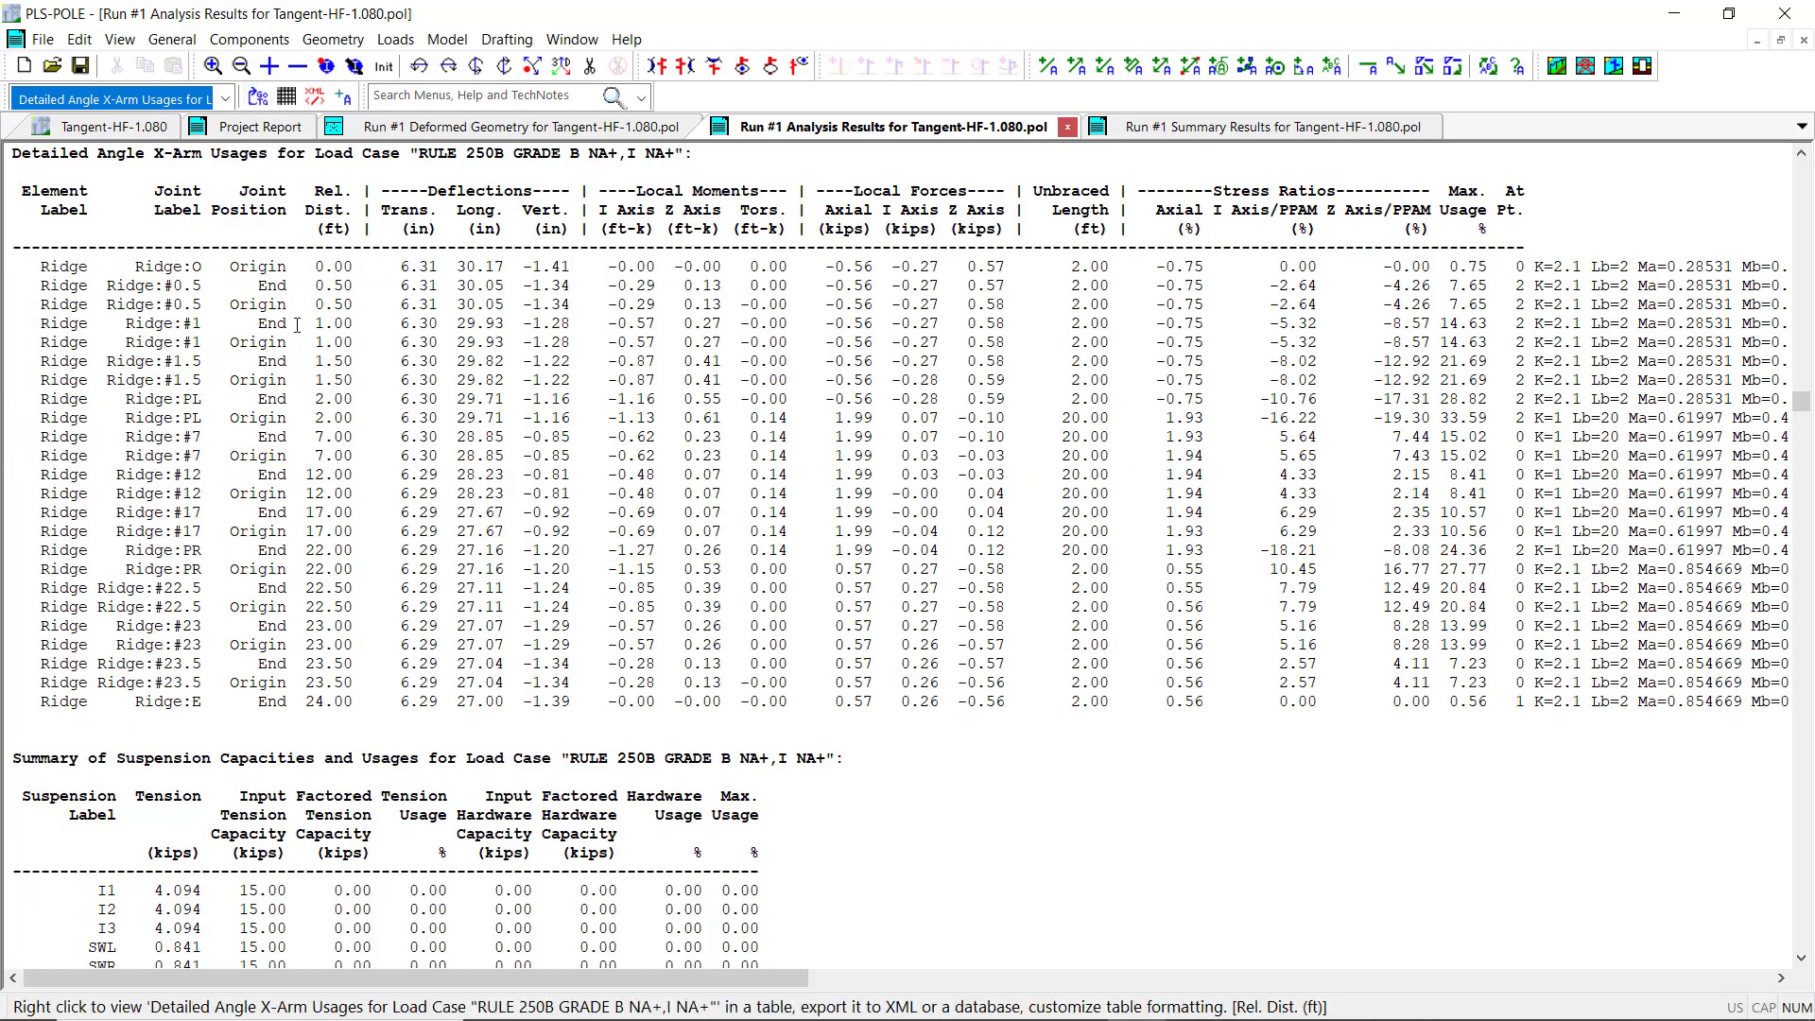
pyautogui.moveTo(428, 190); pyautogui.dragTo(535, 186)
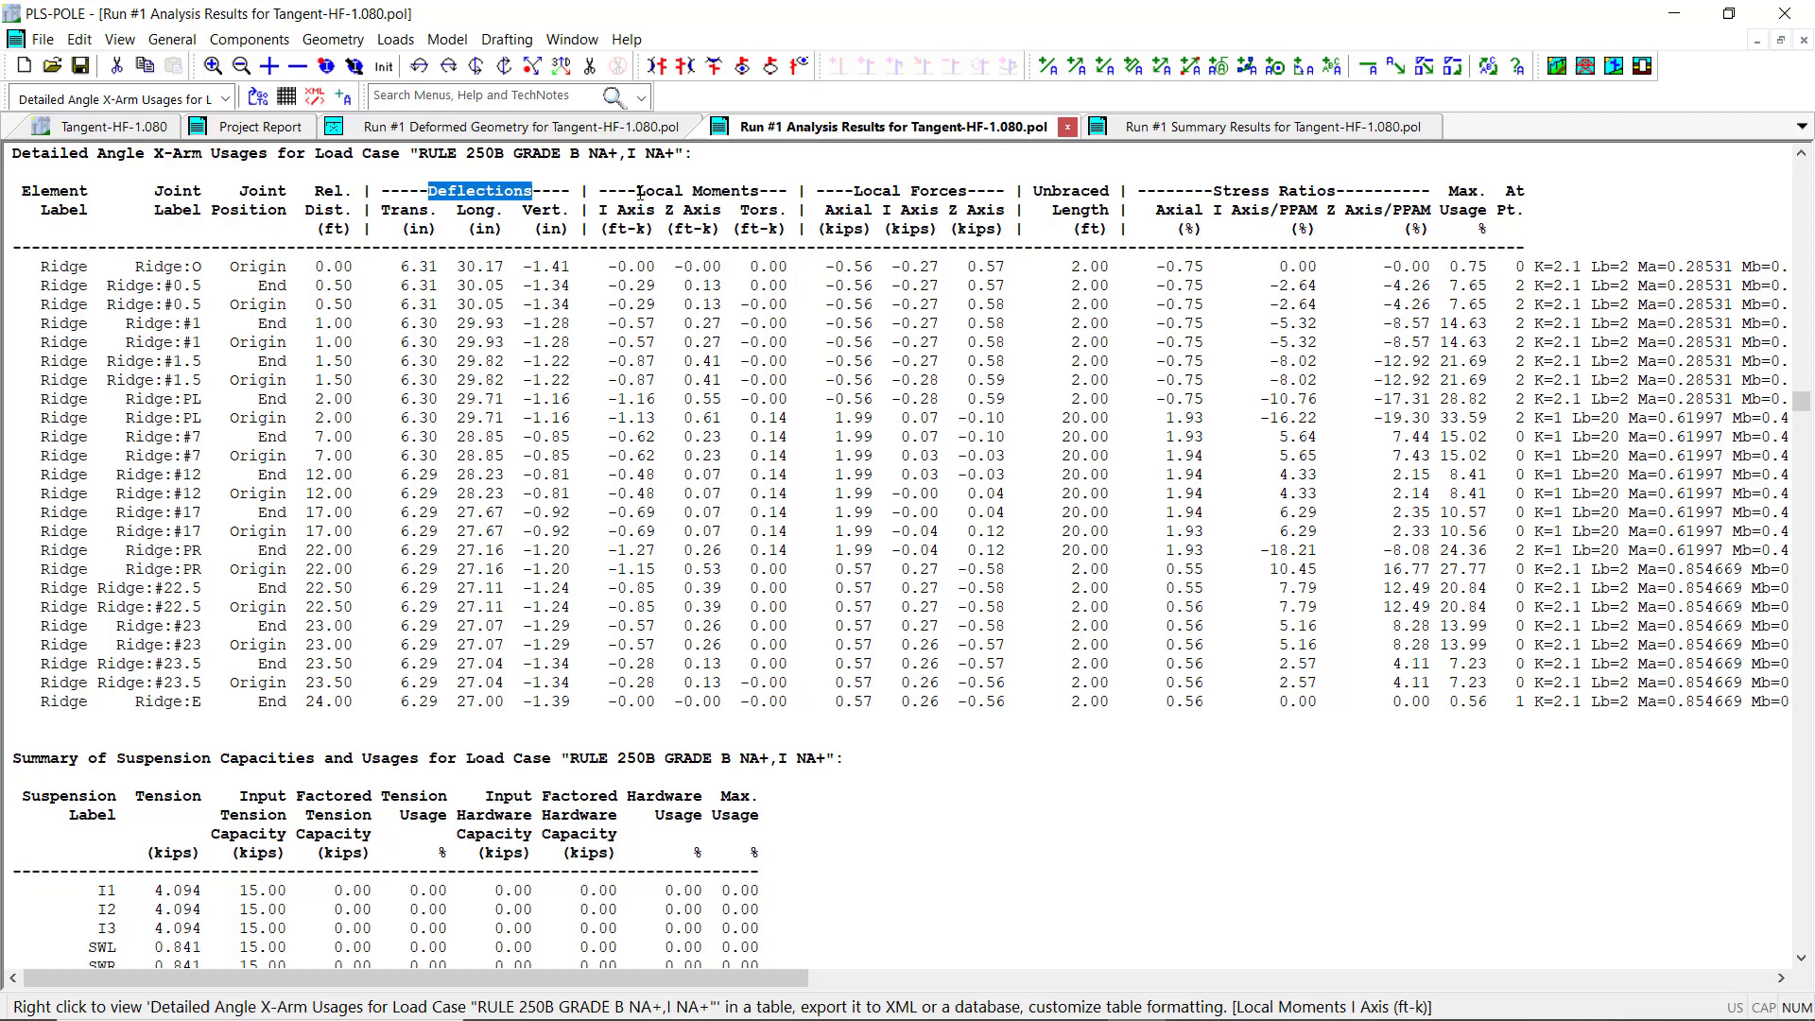
pyautogui.moveTo(637, 192); pyautogui.dragTo(967, 192)
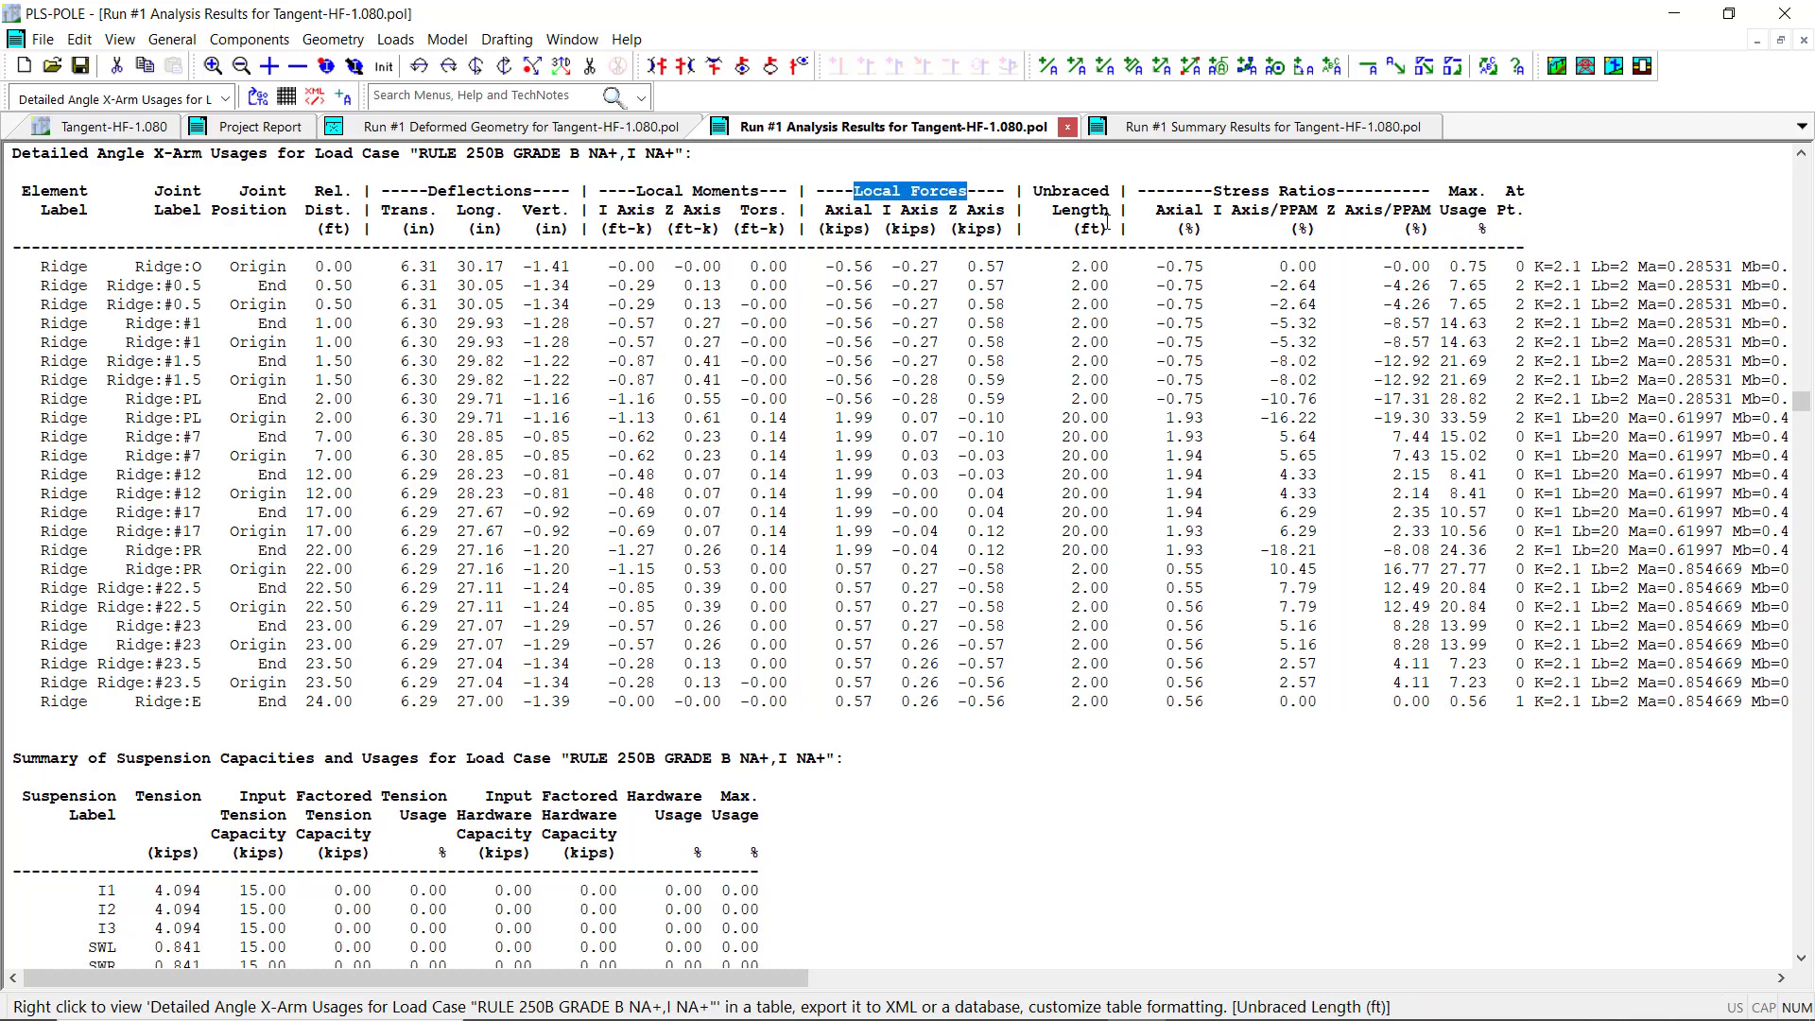
pyautogui.click(1041, 194)
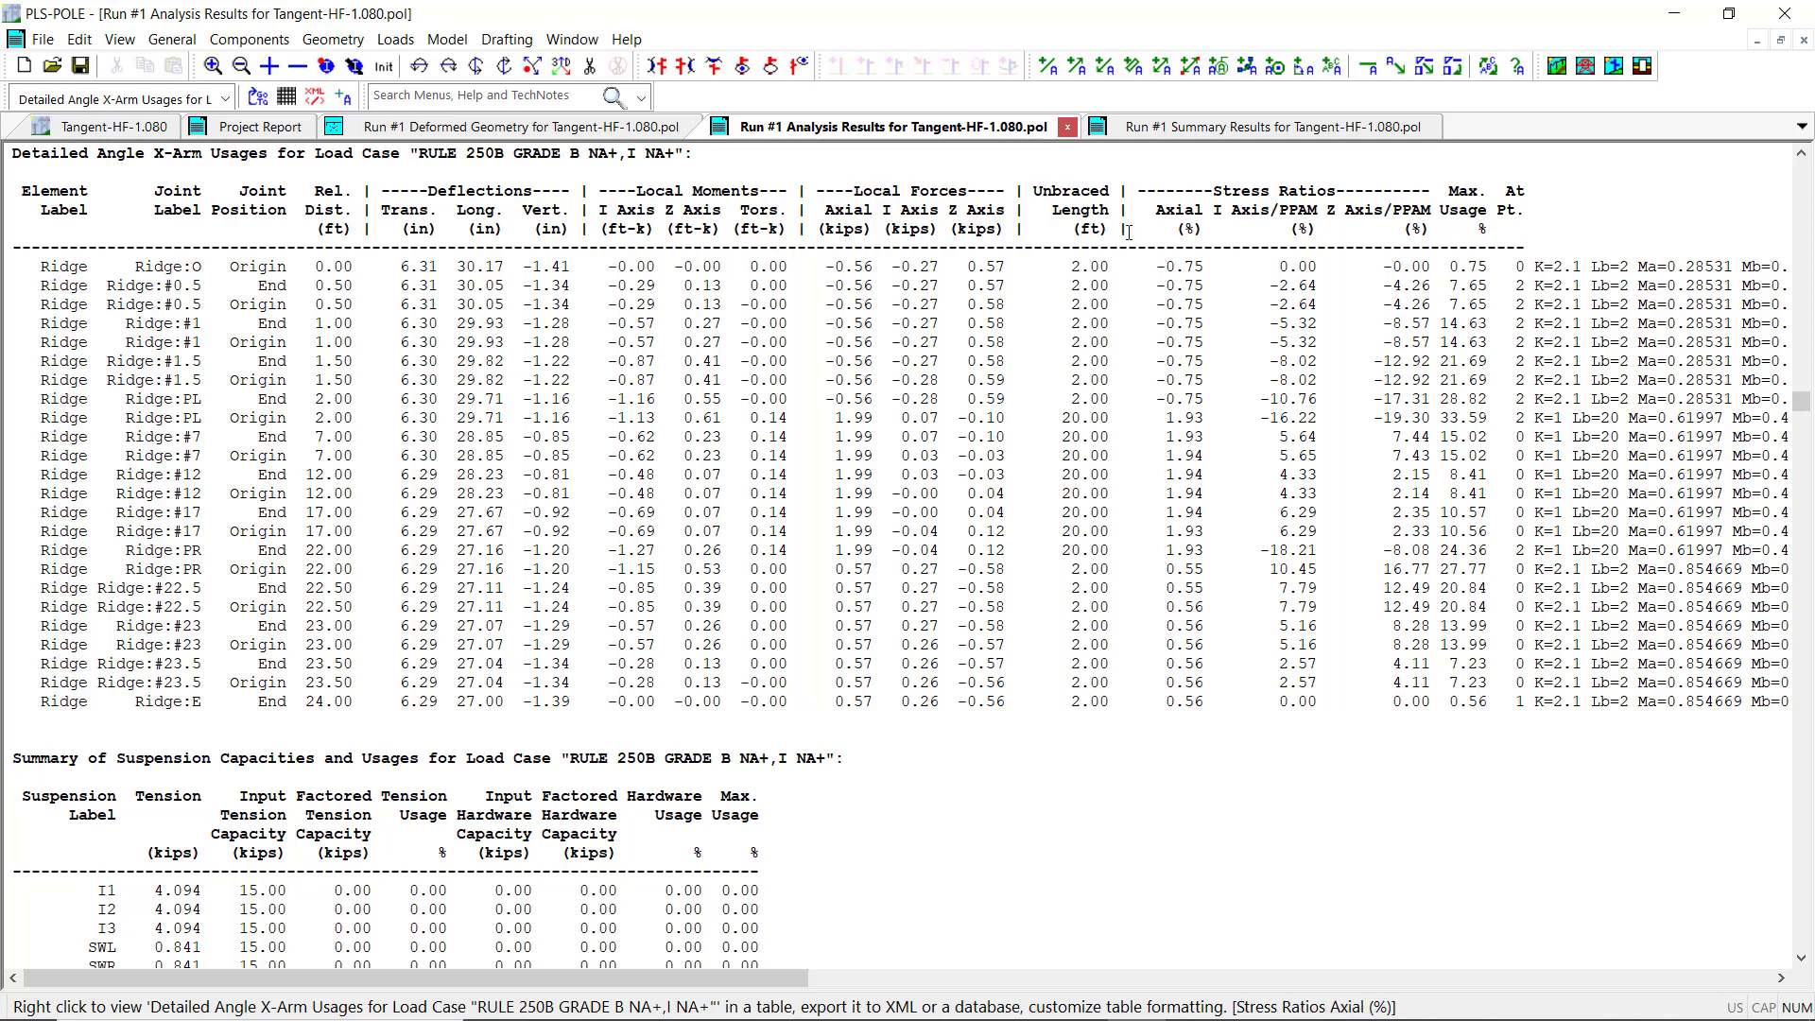
pyautogui.moveTo(1212, 192); pyautogui.dragTo(1337, 192)
pyautogui.moveTo(1447, 192); pyautogui.dragTo(1484, 192)
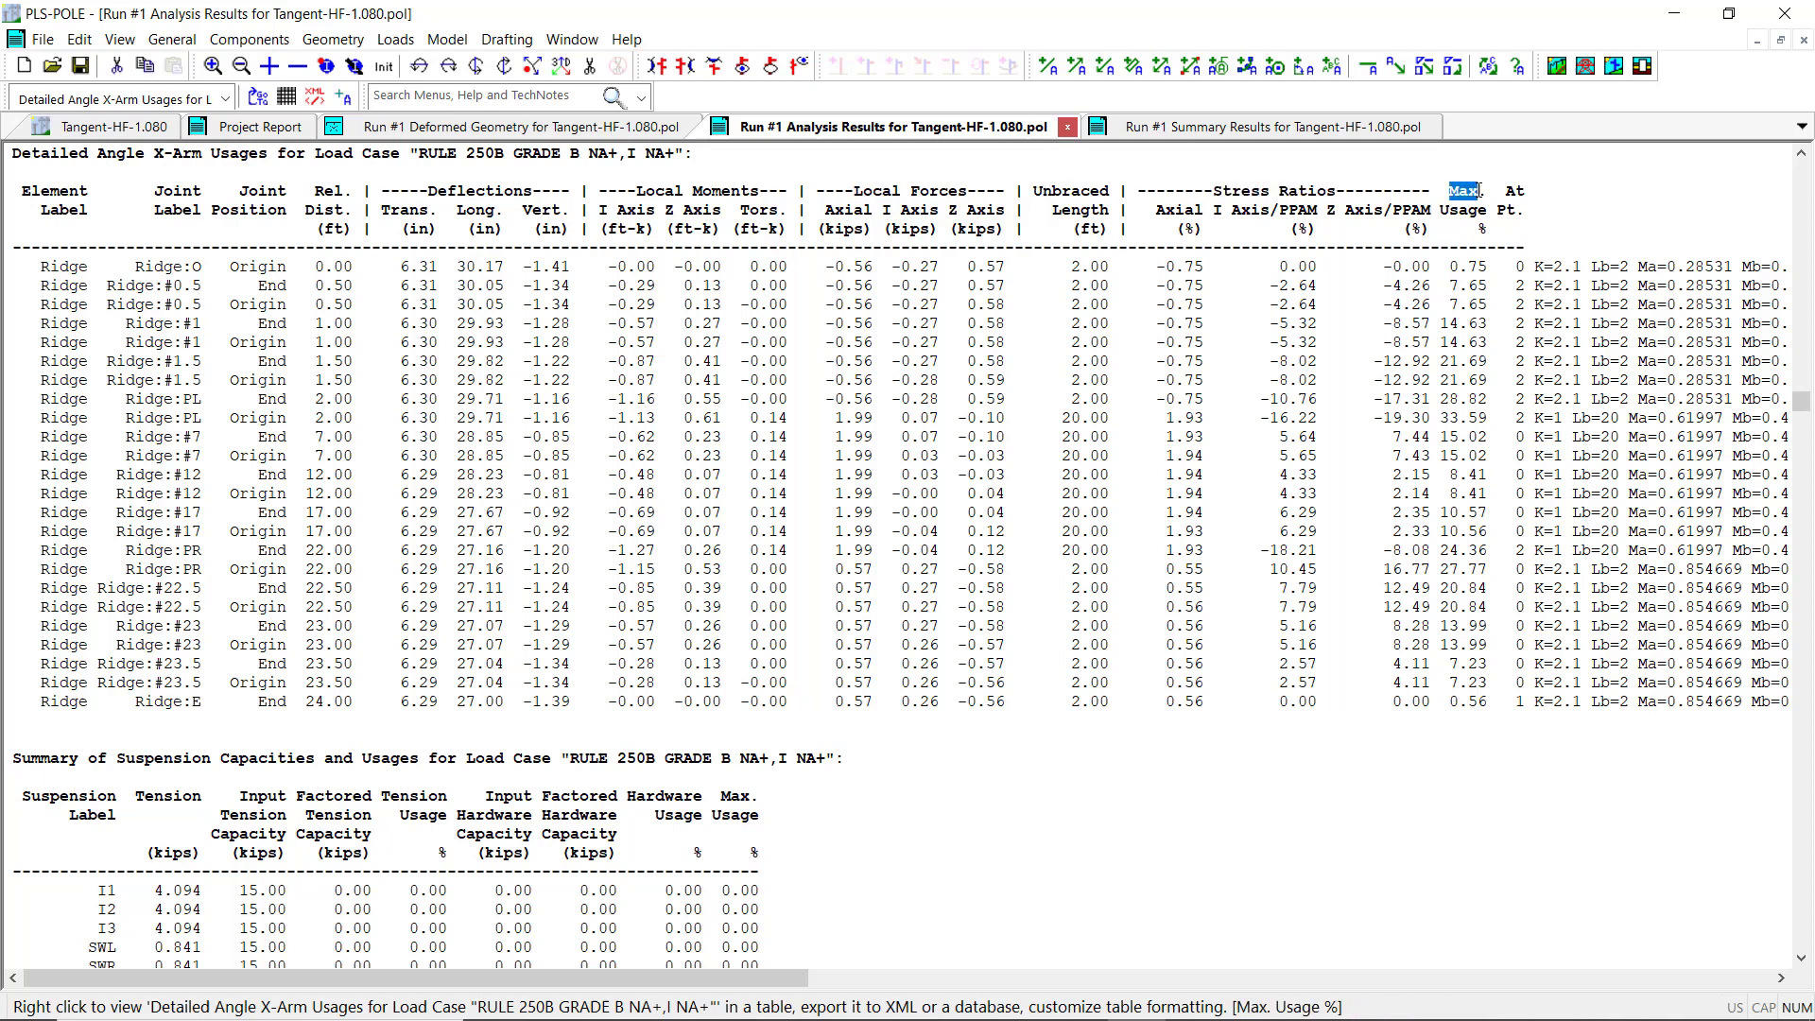
pyautogui.click(1523, 191)
pyautogui.doubleClick(1517, 193)
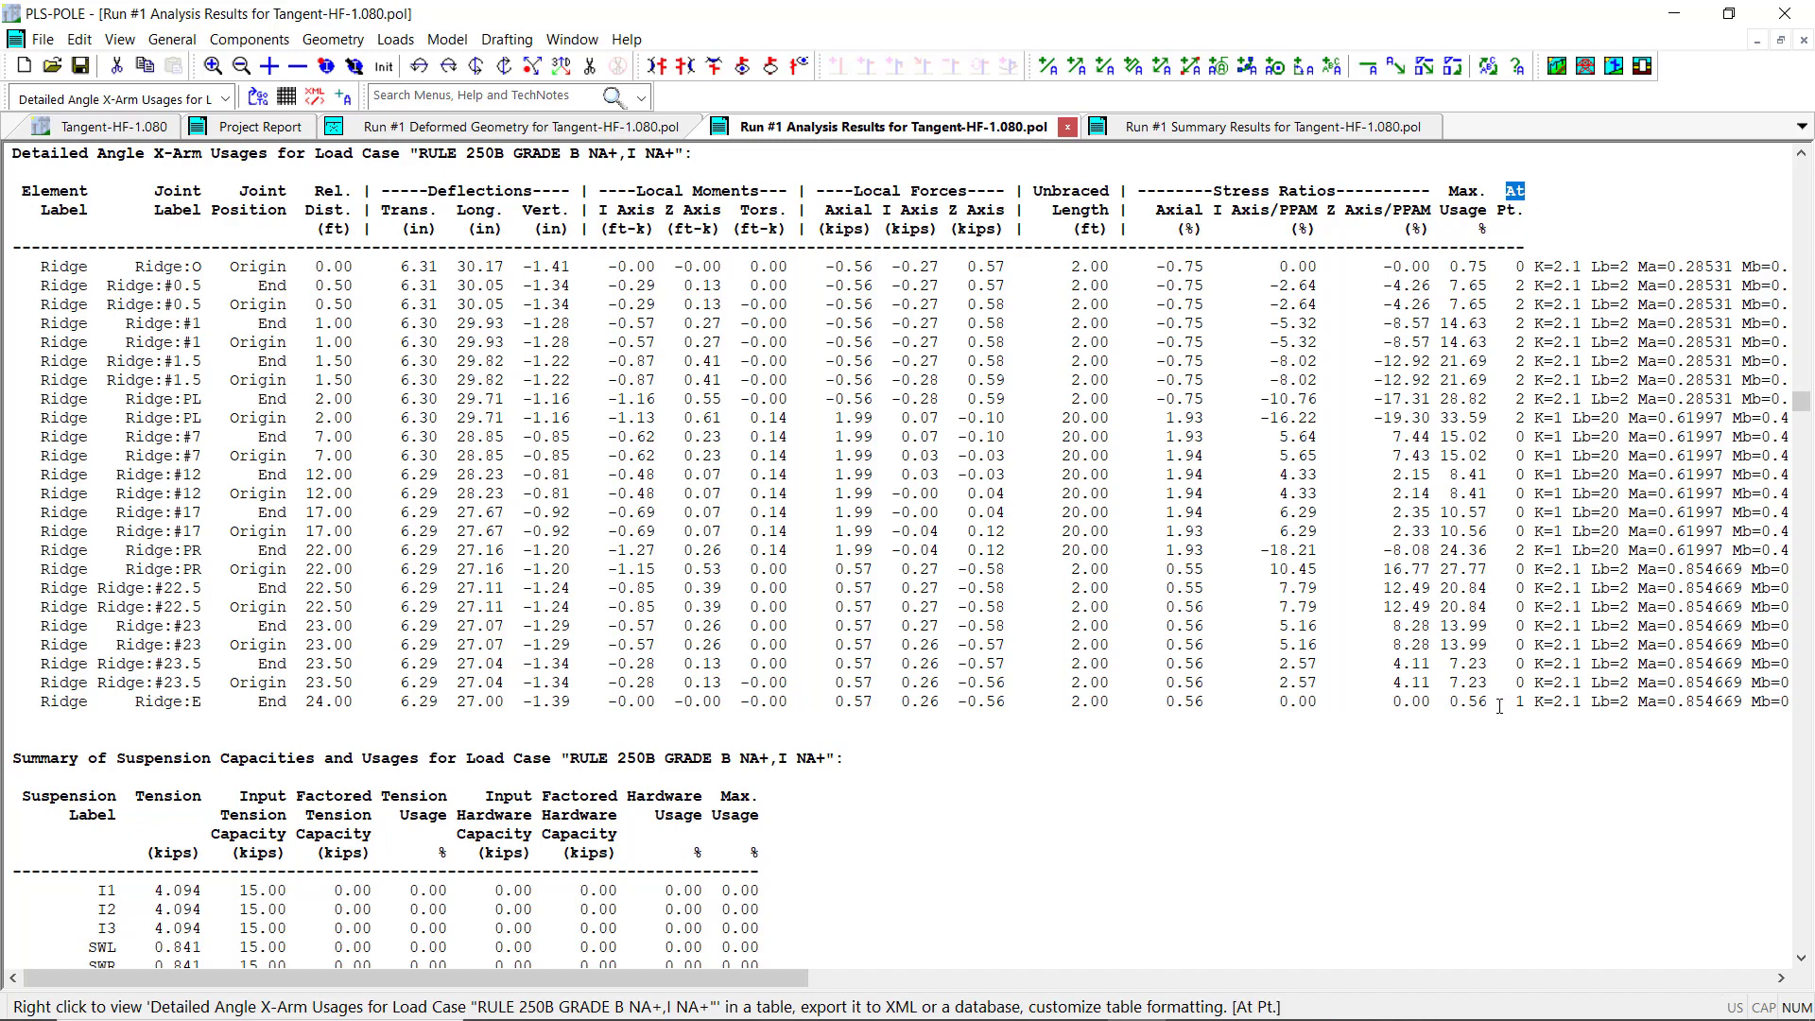
pyautogui.moveTo(759, 986); pyautogui.dragTo(1394, 1016)
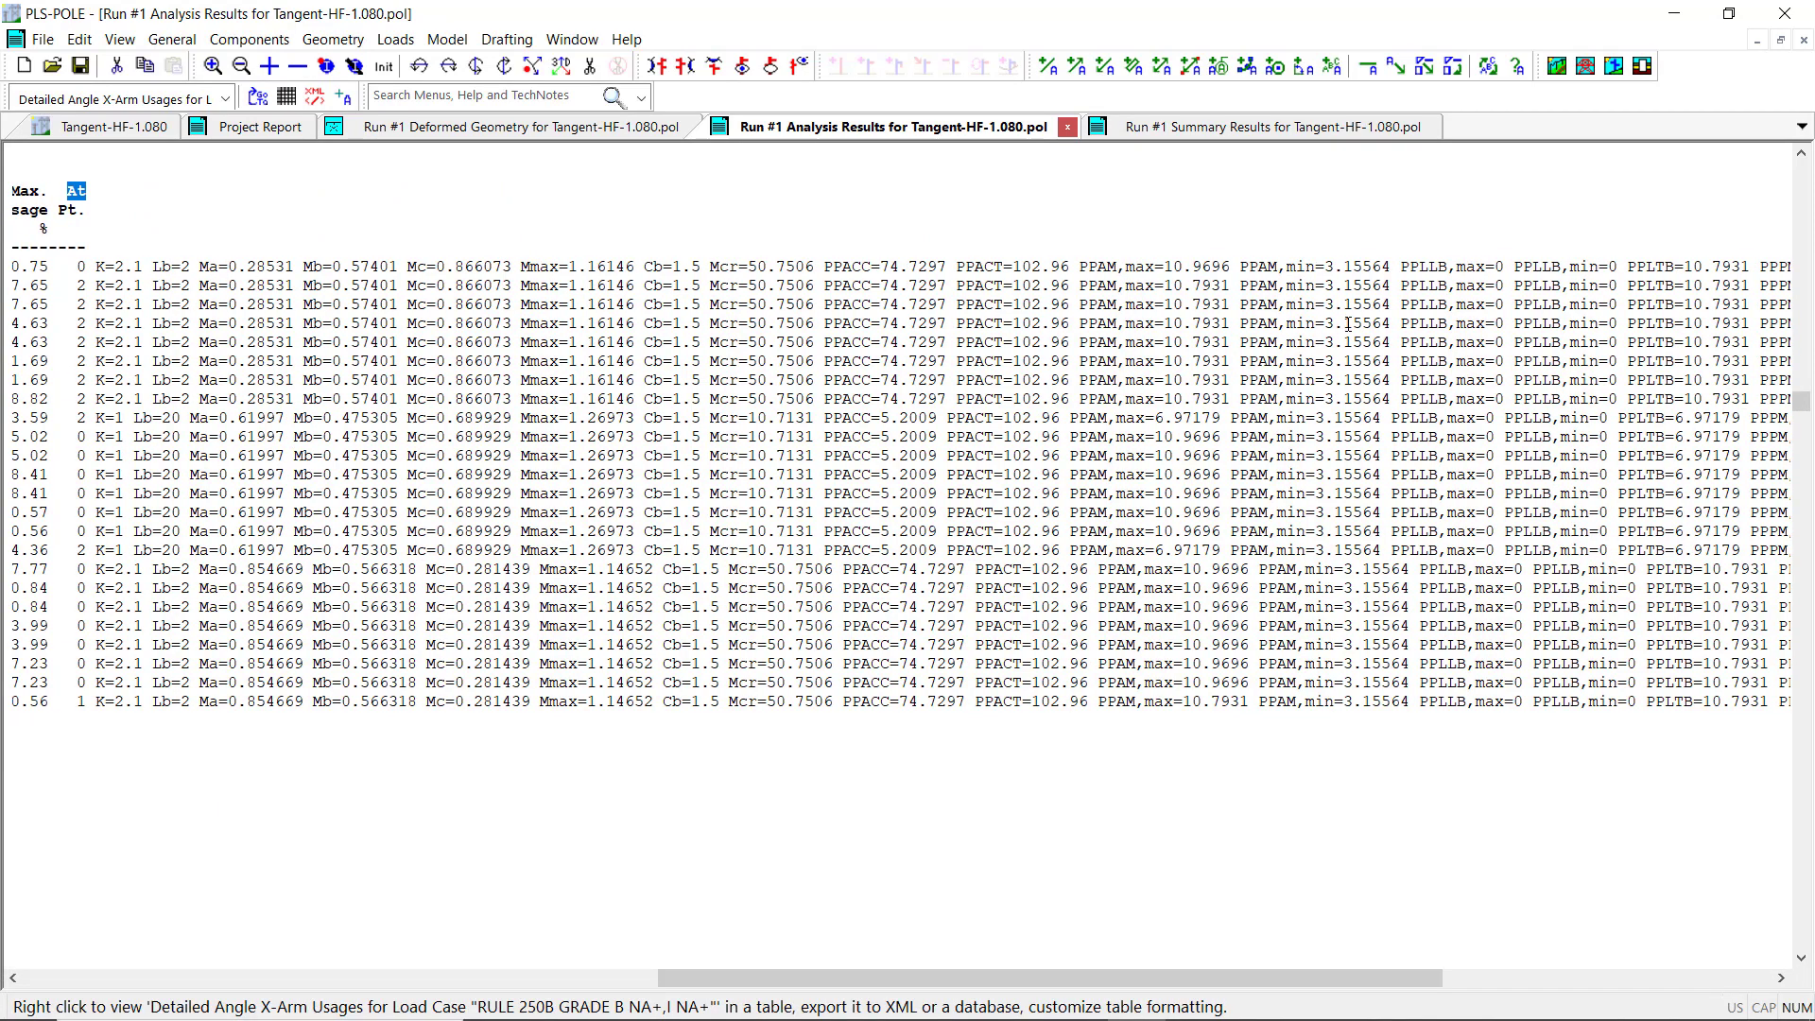
pyautogui.click(160, 43)
pyautogui.click(229, 87)
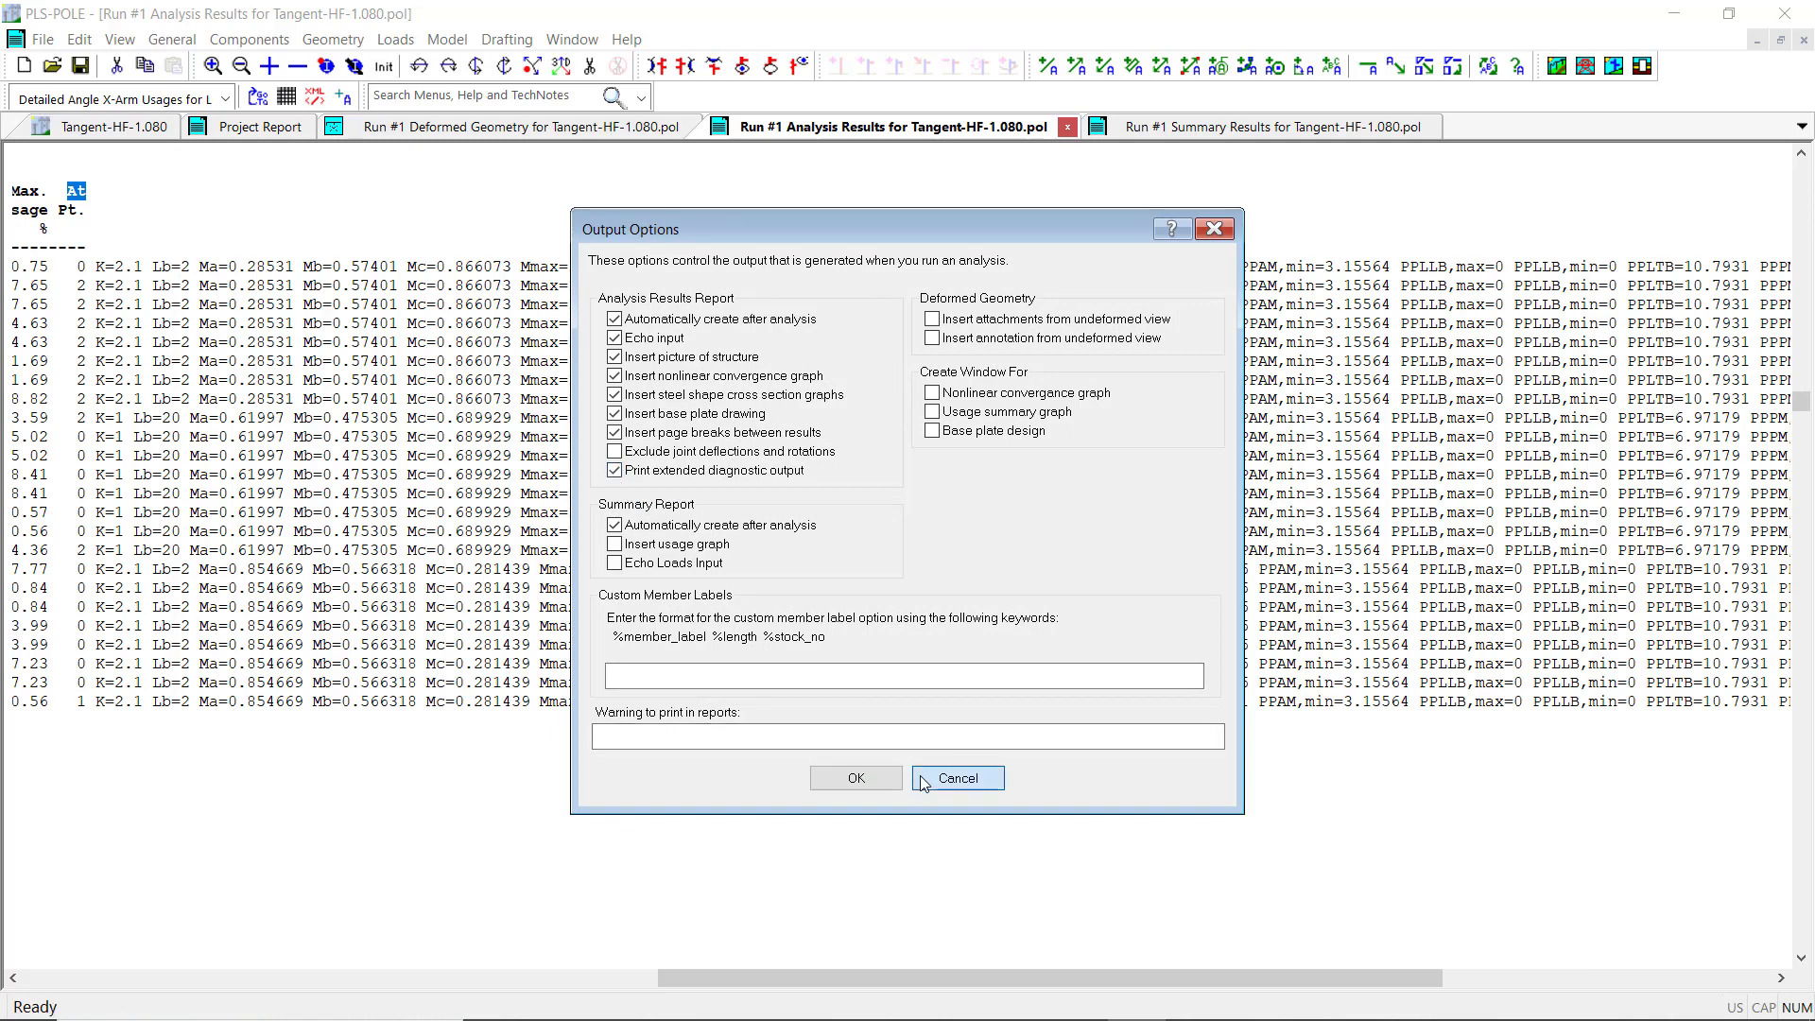
pyautogui.click(957, 778)
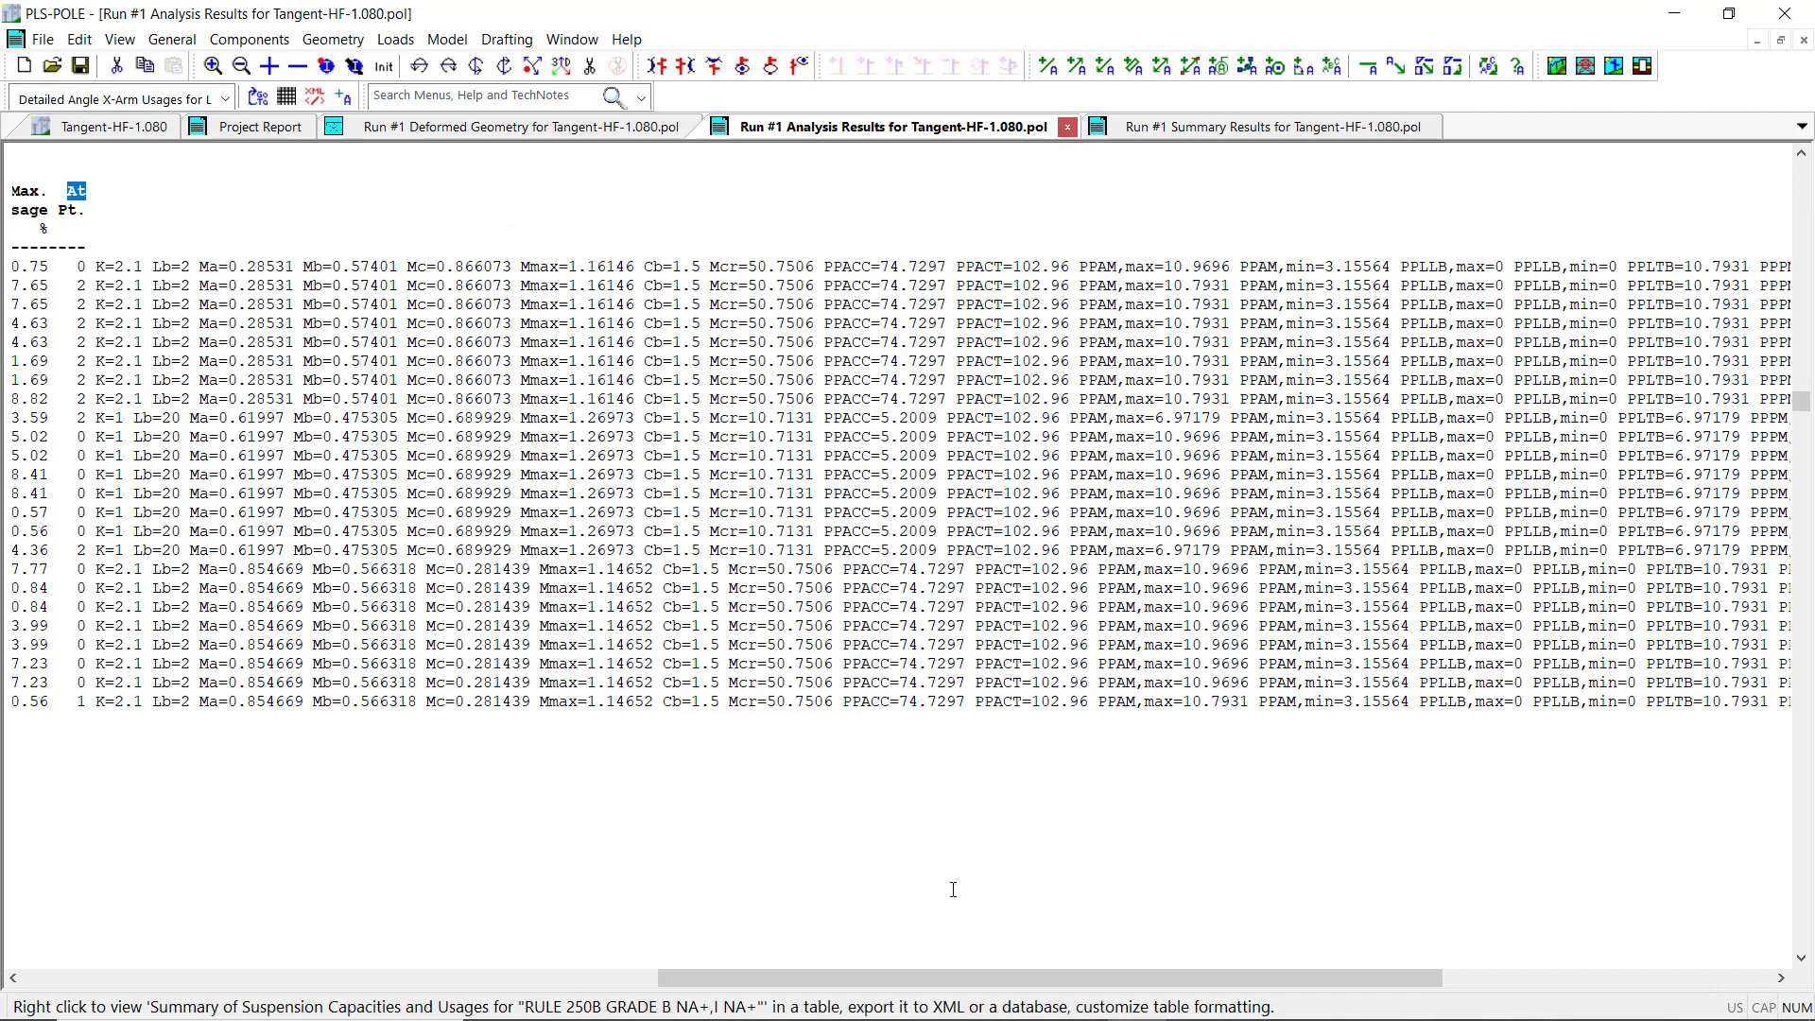
pyautogui.moveTo(979, 985); pyautogui.dragTo(1347, 983)
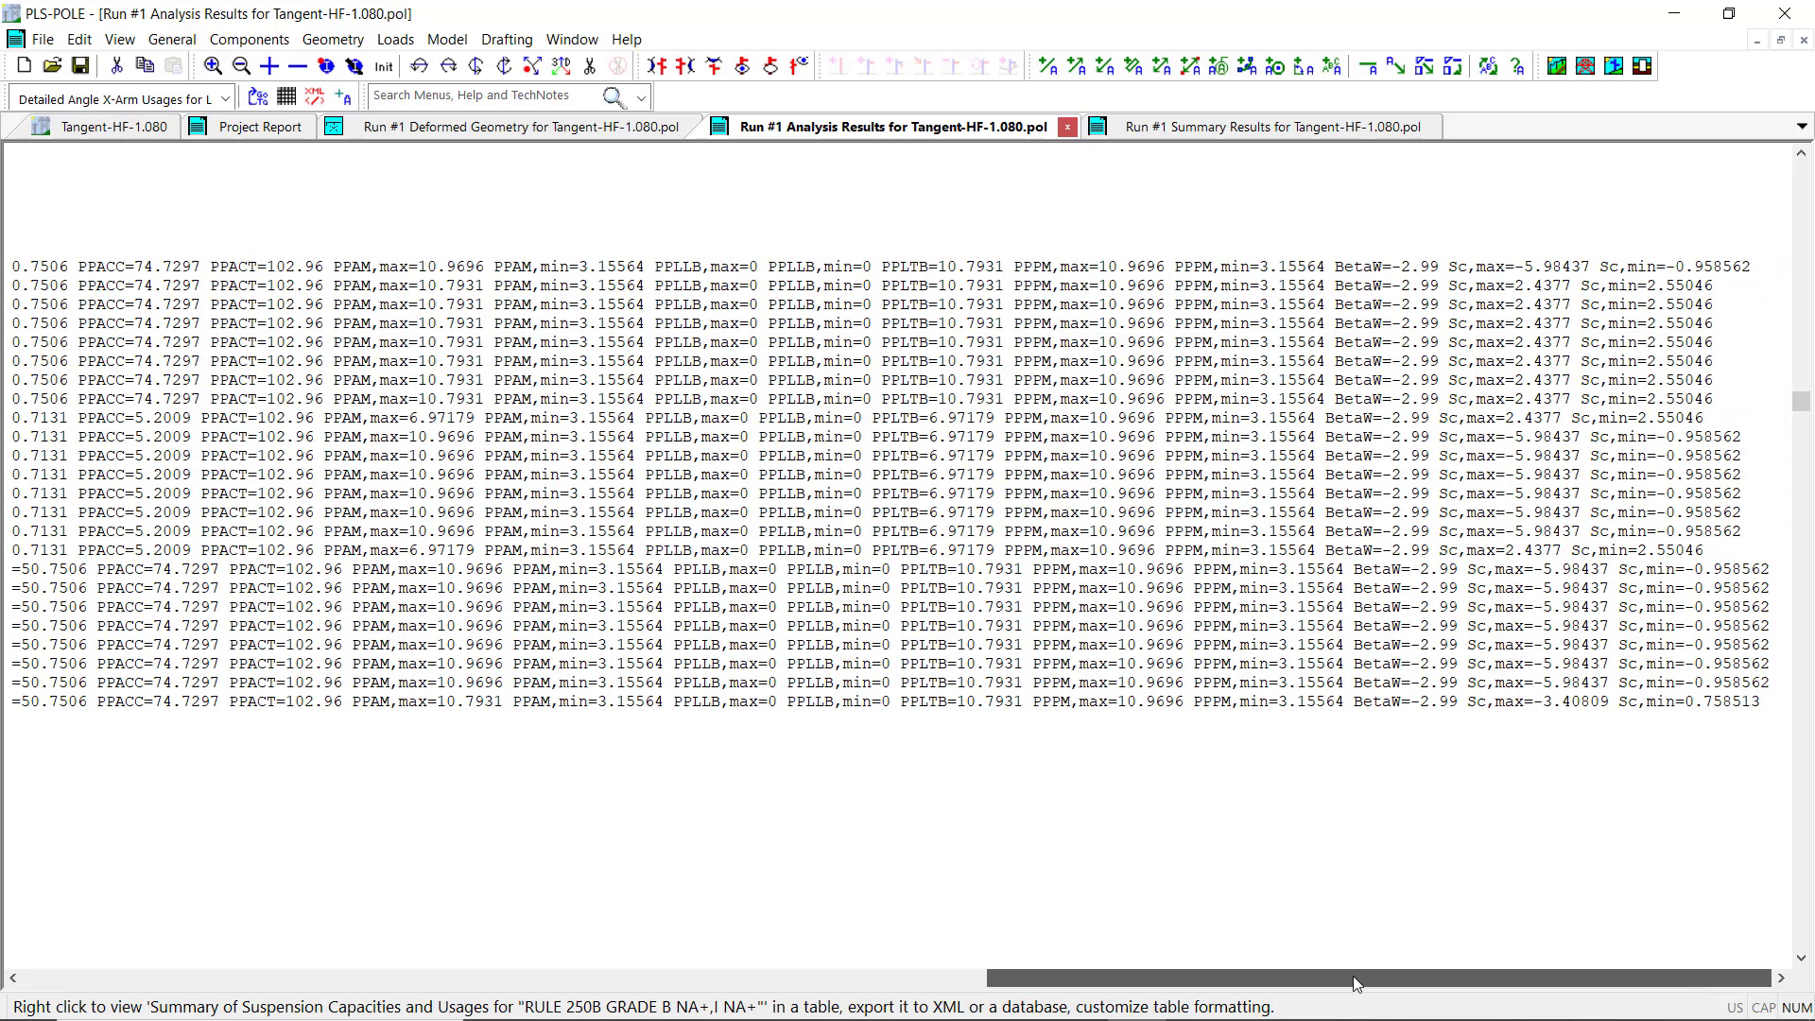
pyautogui.moveTo(1353, 976); pyautogui.dragTo(323, 974)
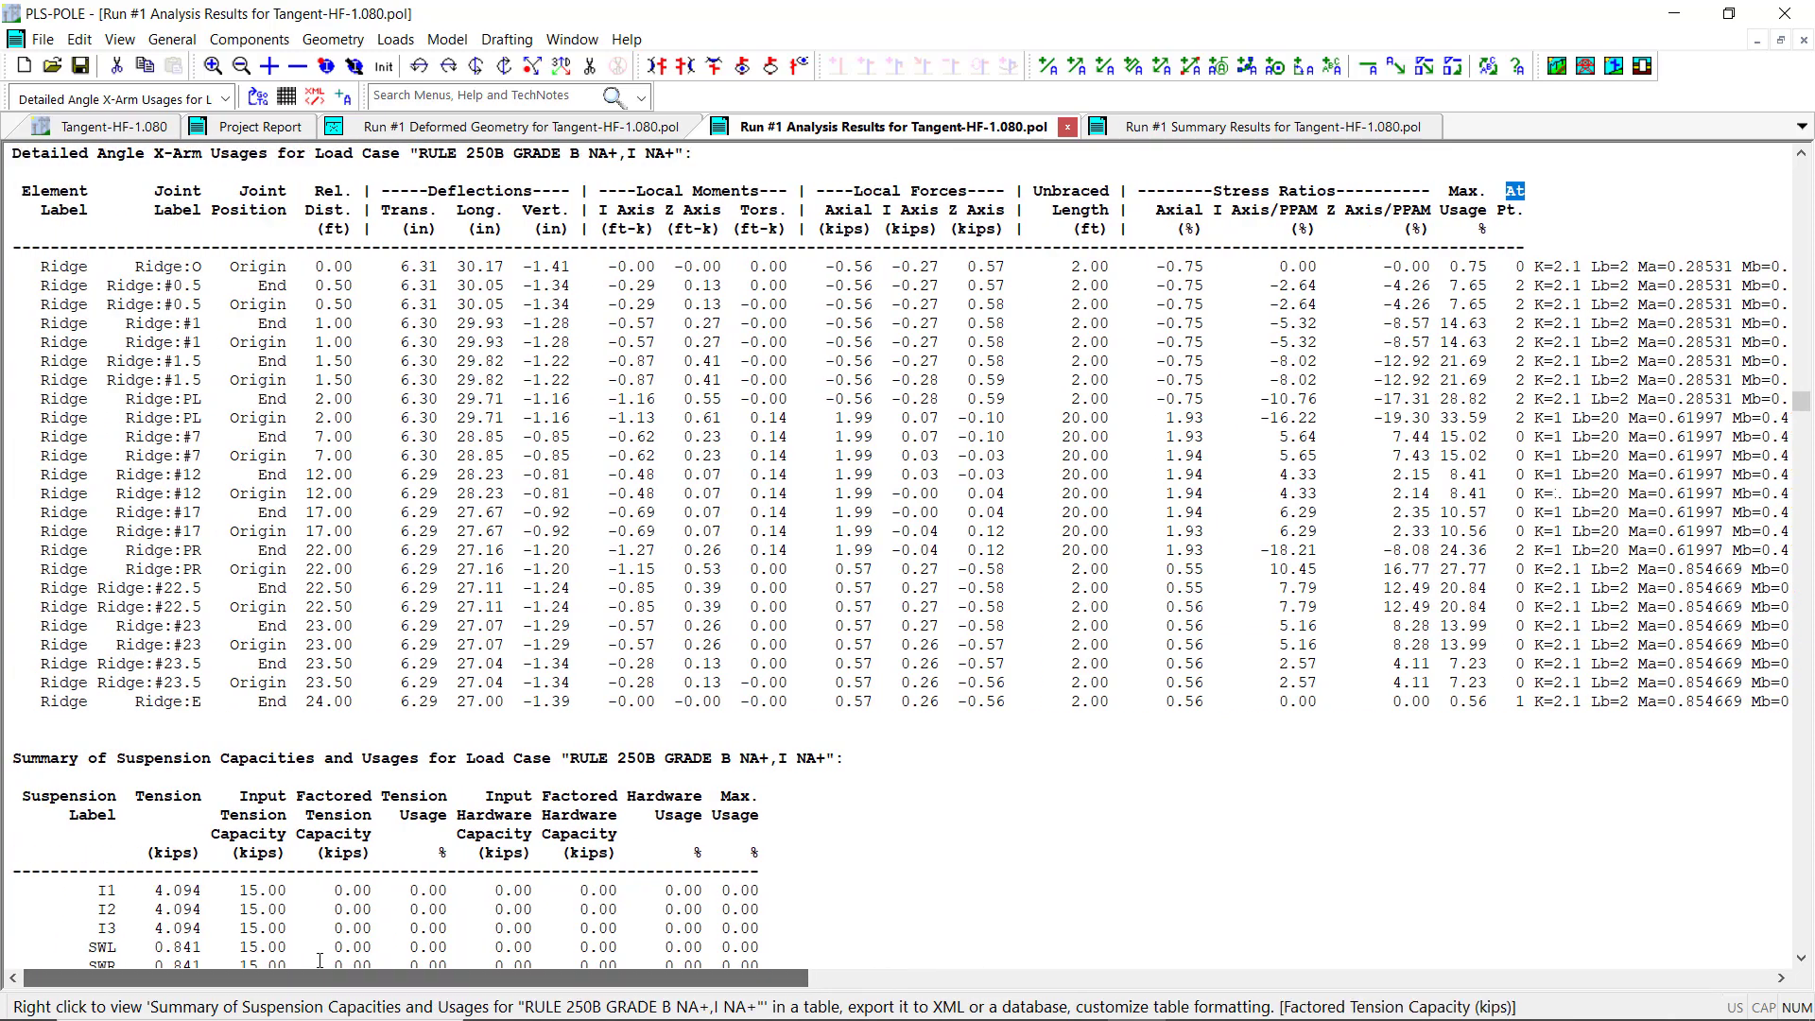